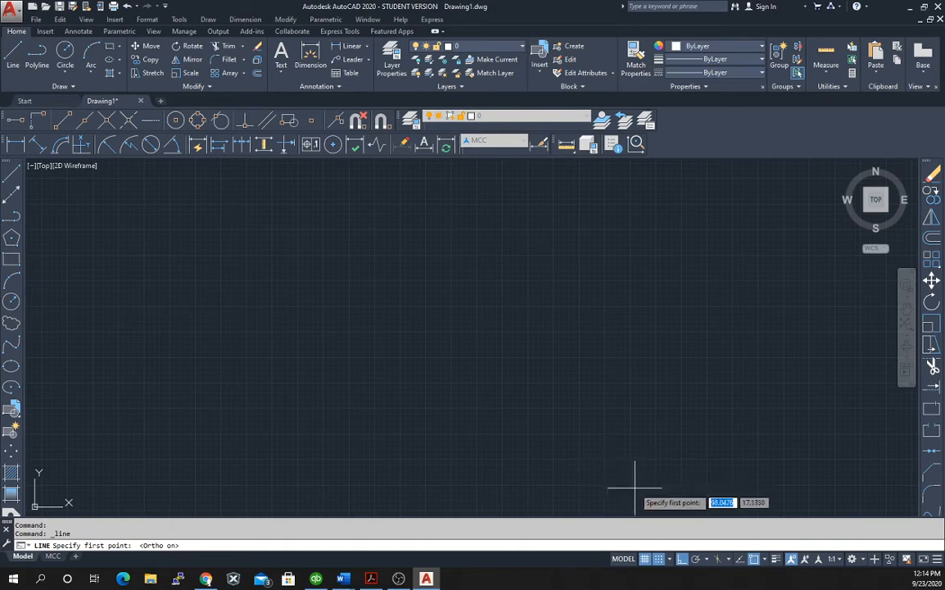
Step: Turn off the drawing grid and check the Problem 1-10 outline dimensions in the Acrobat handout before returning to AutoCAD
{"action": "left_click", "coordinate": [646, 559]}
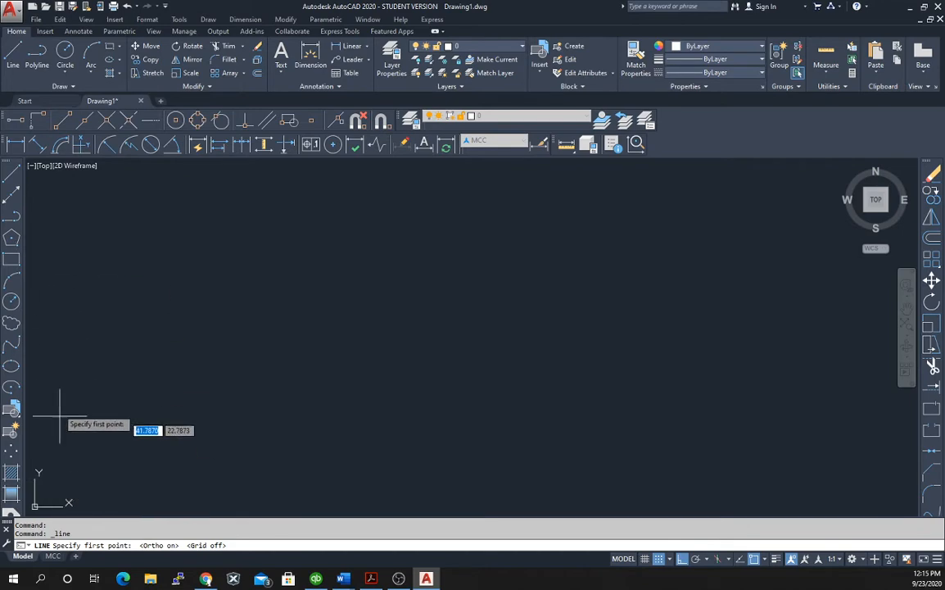
{"action": "left_click", "coordinate": [61, 484]}
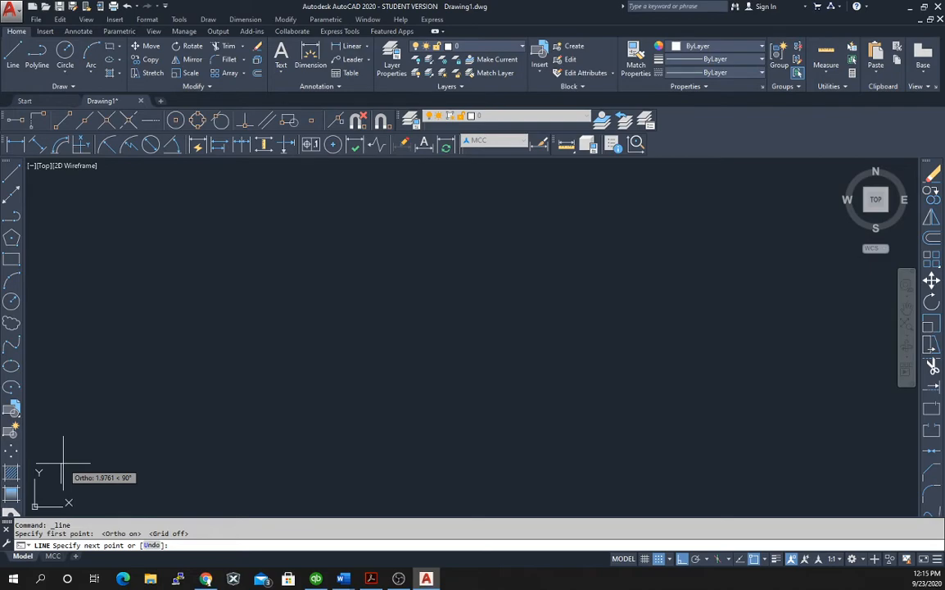
{"action": "left_click", "coordinate": [371, 578]}
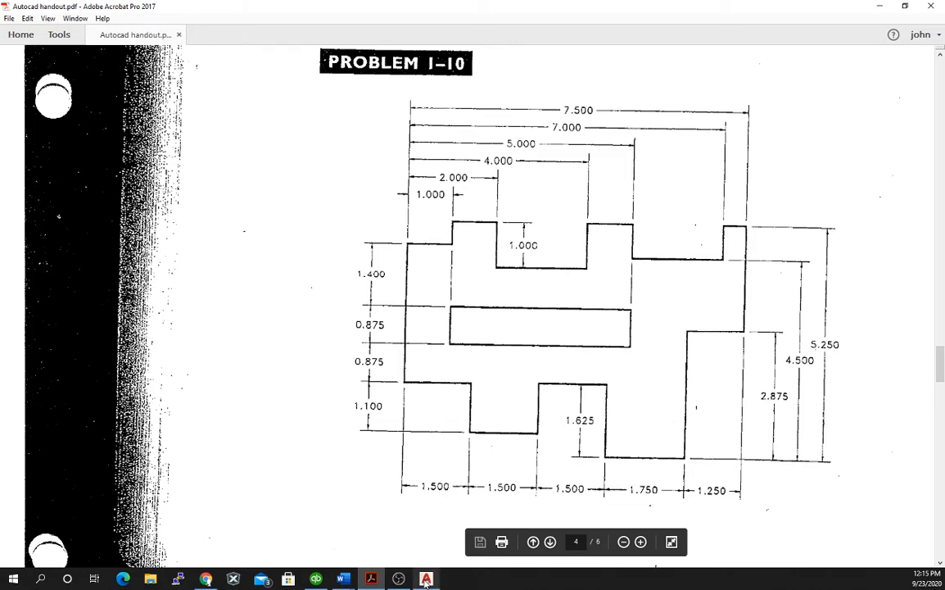
{"action": "left_click", "coordinate": [426, 579]}
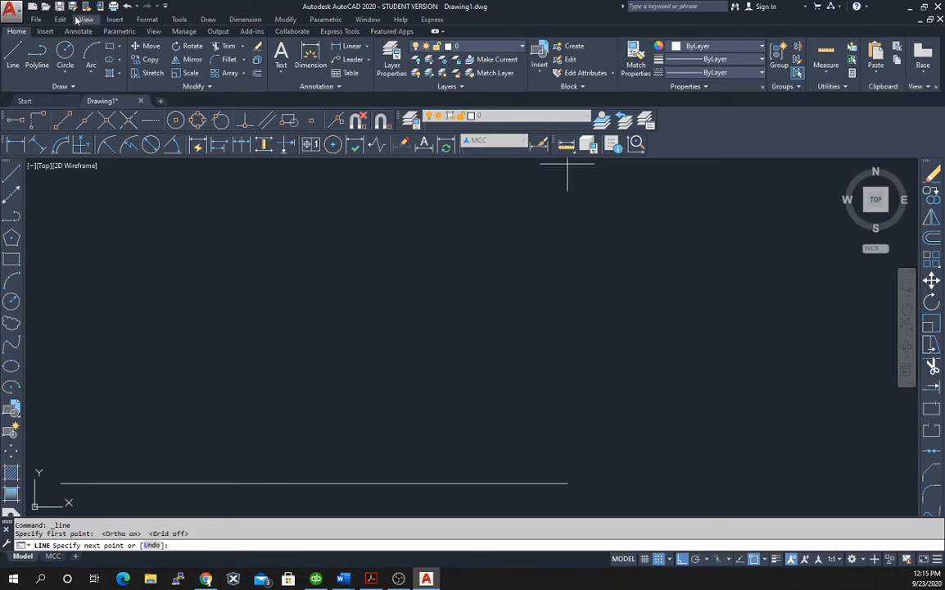
{"action": "left_click", "coordinate": [435, 32]}
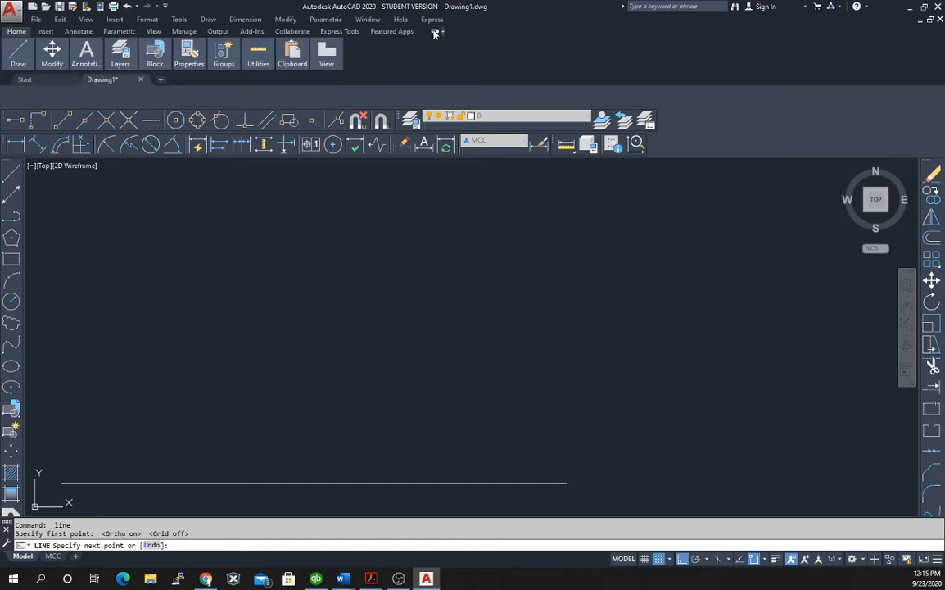
{"action": "left_click", "coordinate": [435, 33]}
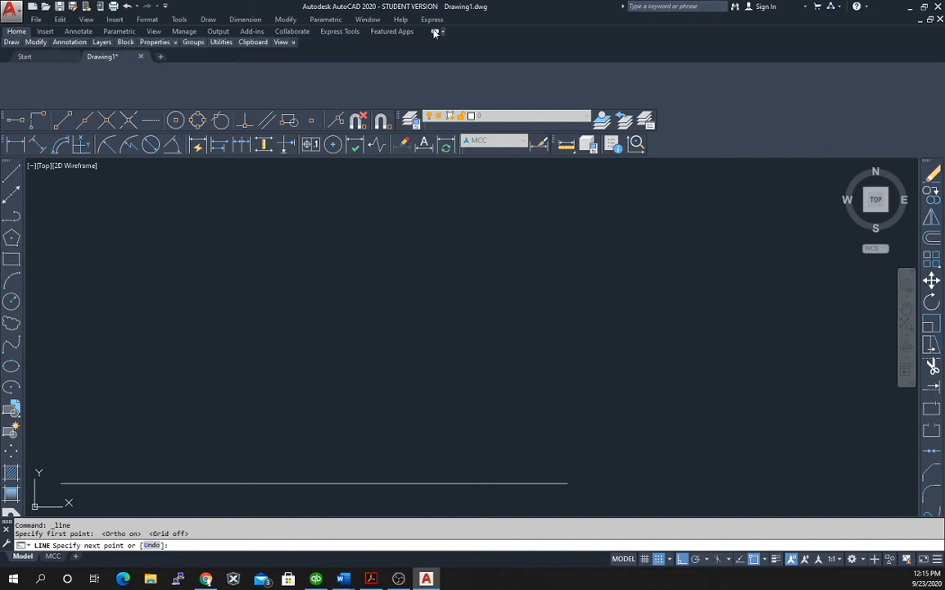
{"action": "left_click", "coordinate": [435, 32]}
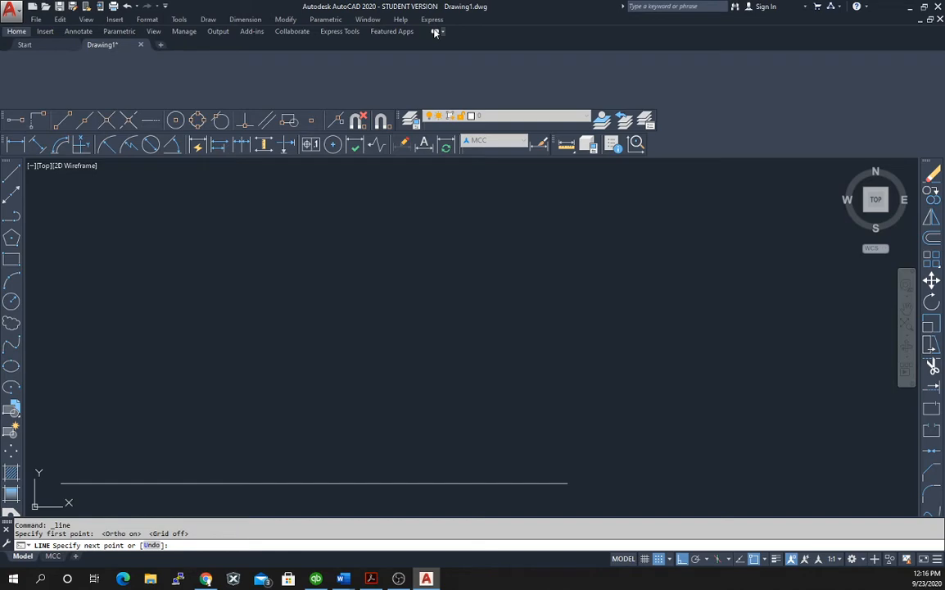
{"action": "left_click", "coordinate": [436, 32]}
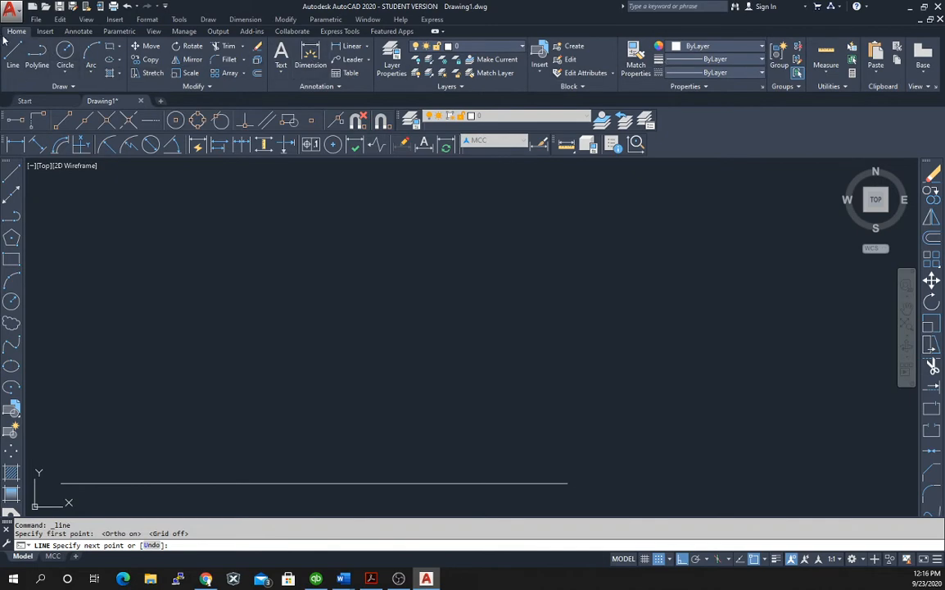
{"action": "left_click", "coordinate": [45, 32]}
{"action": "left_click", "coordinate": [78, 31]}
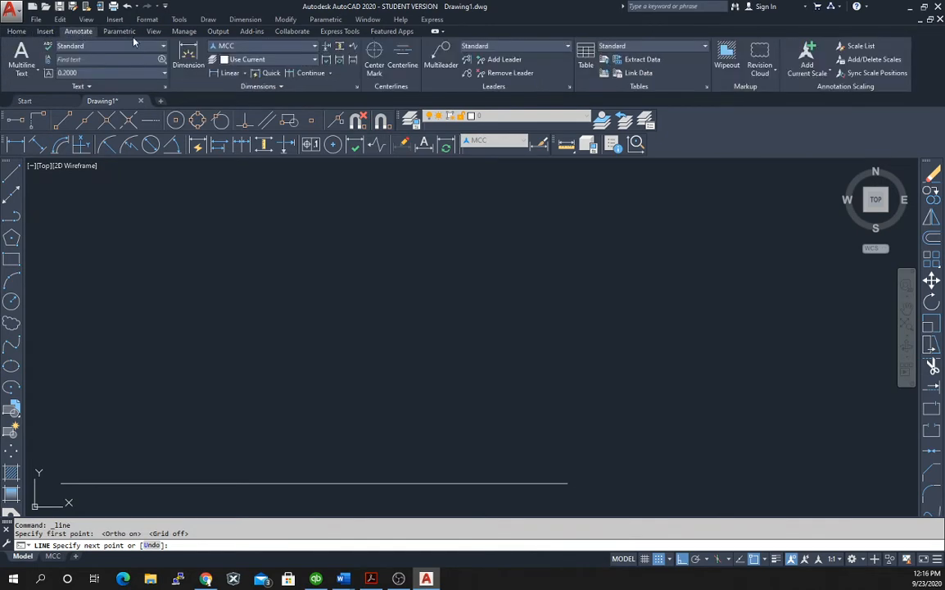
{"action": "left_click", "coordinate": [121, 32]}
{"action": "left_click", "coordinate": [152, 31]}
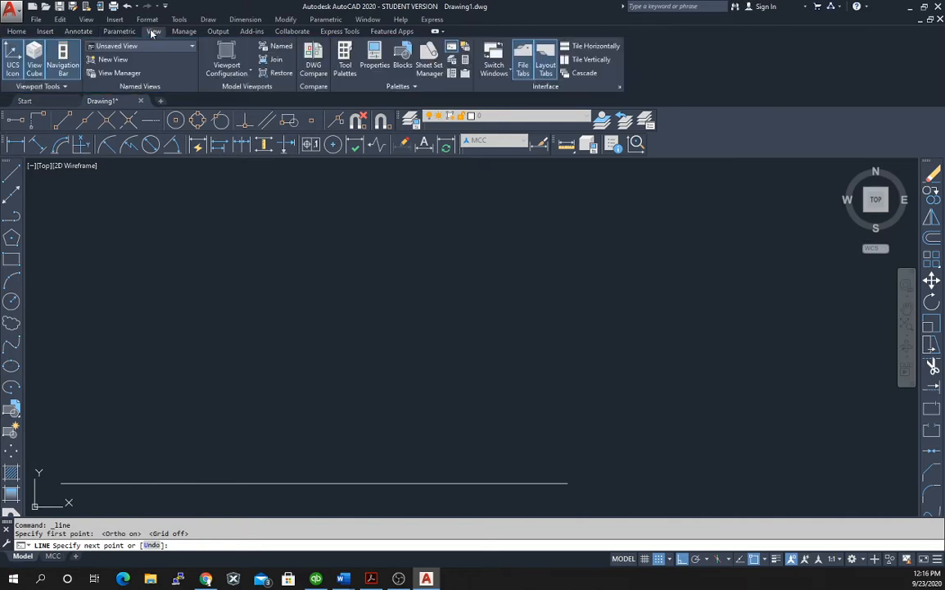
{"action": "left_click", "coordinate": [16, 33]}
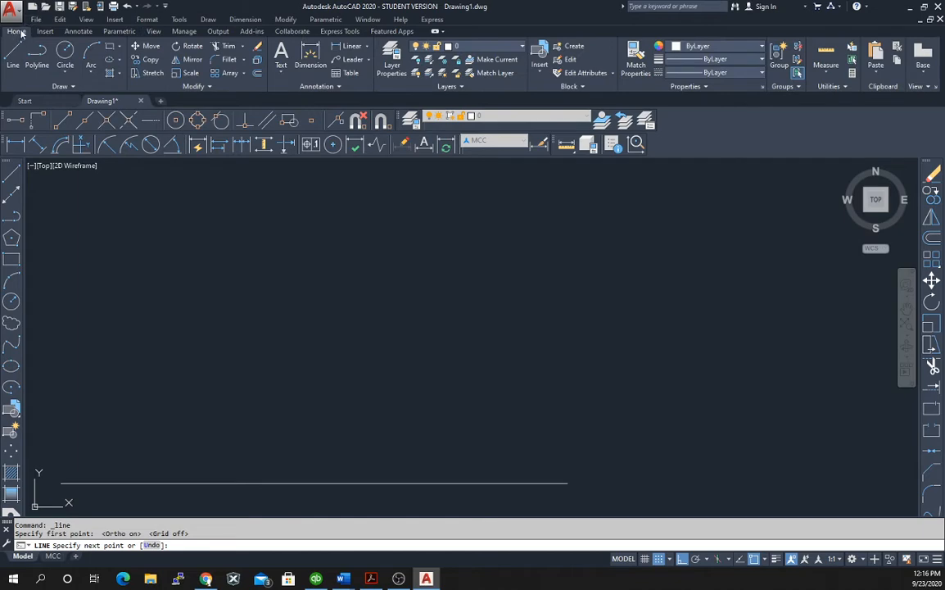
{"action": "left_click", "coordinate": [436, 32]}
{"action": "left_click", "coordinate": [437, 32]}
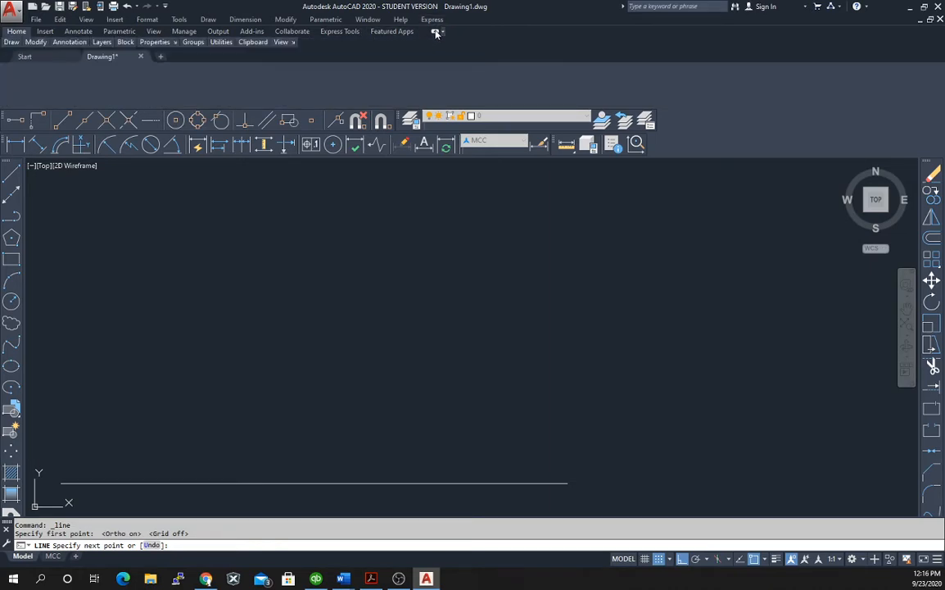
{"action": "left_click", "coordinate": [437, 32]}
{"action": "left_click", "coordinate": [437, 32]}
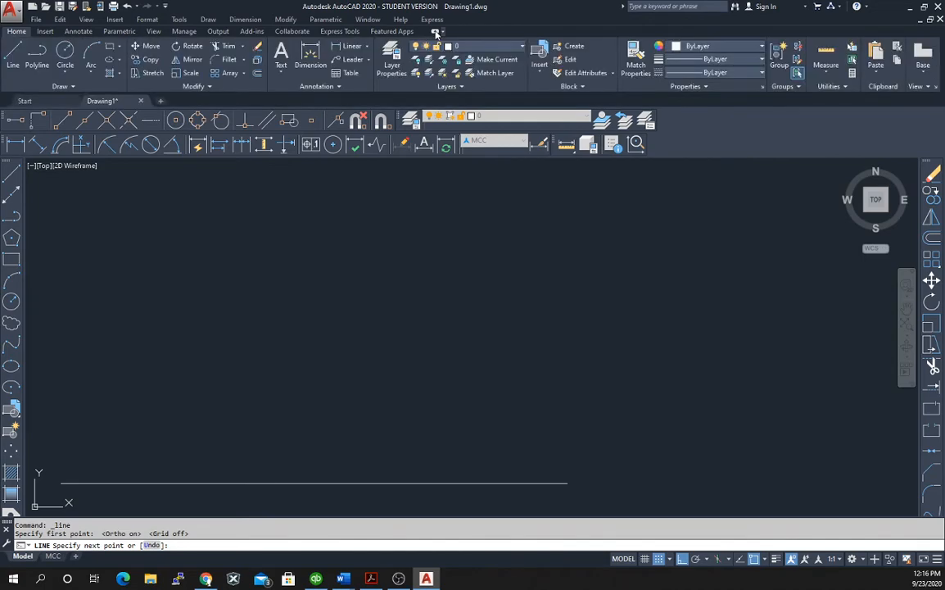
{"action": "left_click", "coordinate": [436, 32]}
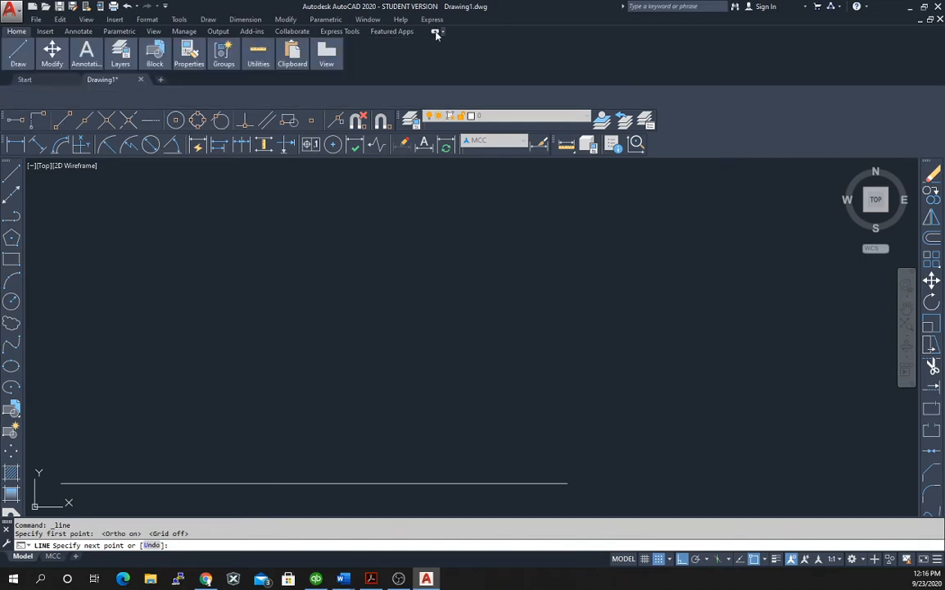
{"action": "left_click", "coordinate": [436, 32]}
{"action": "left_click", "coordinate": [436, 33]}
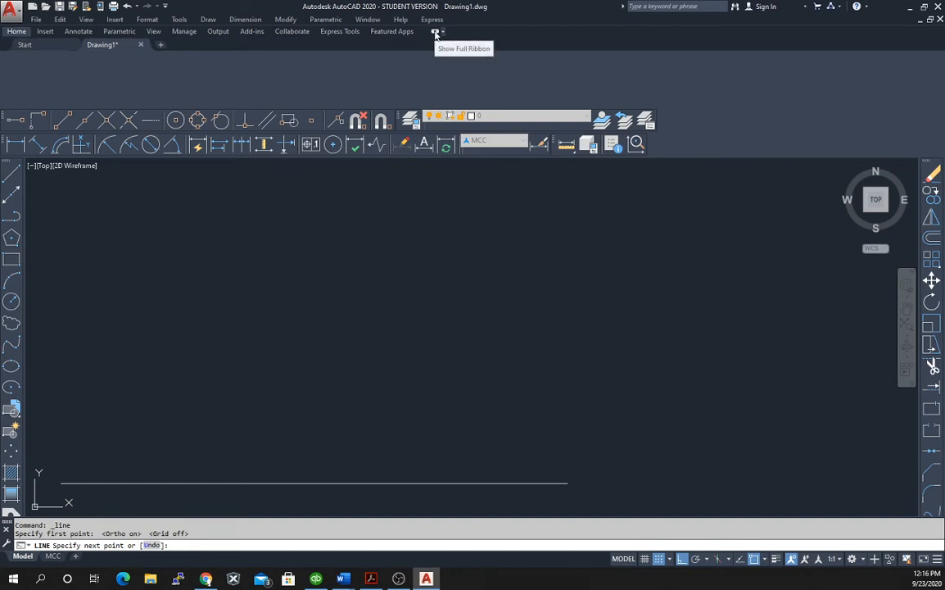
{"action": "left_click", "coordinate": [434, 32]}
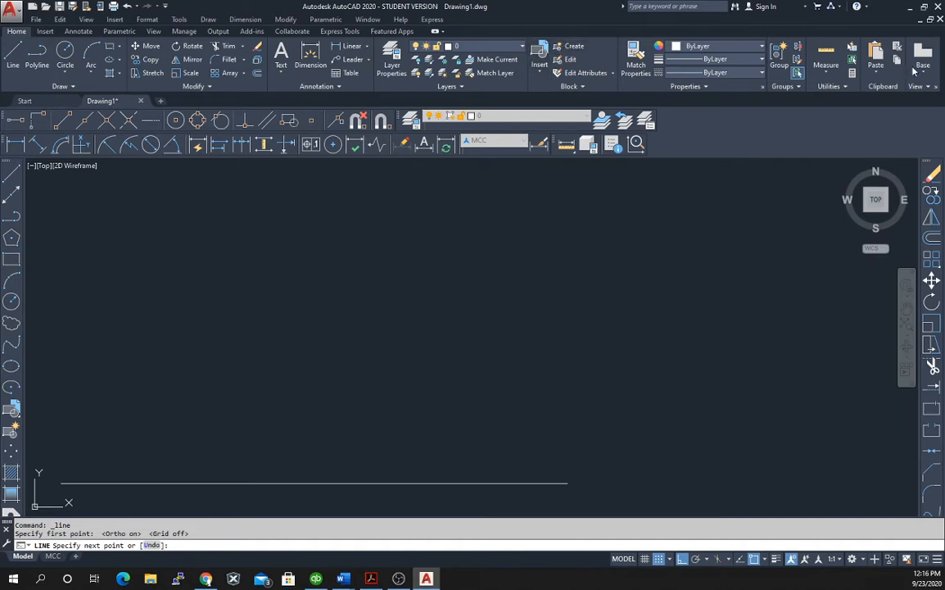
Step: Add .875, .875 and 1.4 in the quick calculator to get the left edge's length, and close the calculator
{"action": "left_click", "coordinate": [853, 74]}
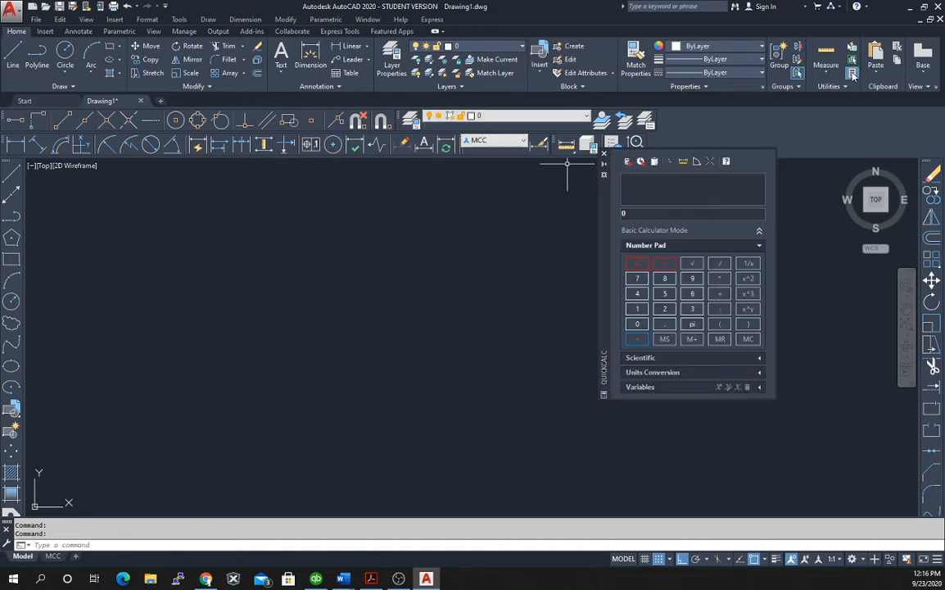
{"action": "left_click", "coordinate": [664, 324]}
{"action": "left_click", "coordinate": [664, 279]}
{"action": "left_click", "coordinate": [637, 279]}
{"action": "left_click", "coordinate": [665, 294]}
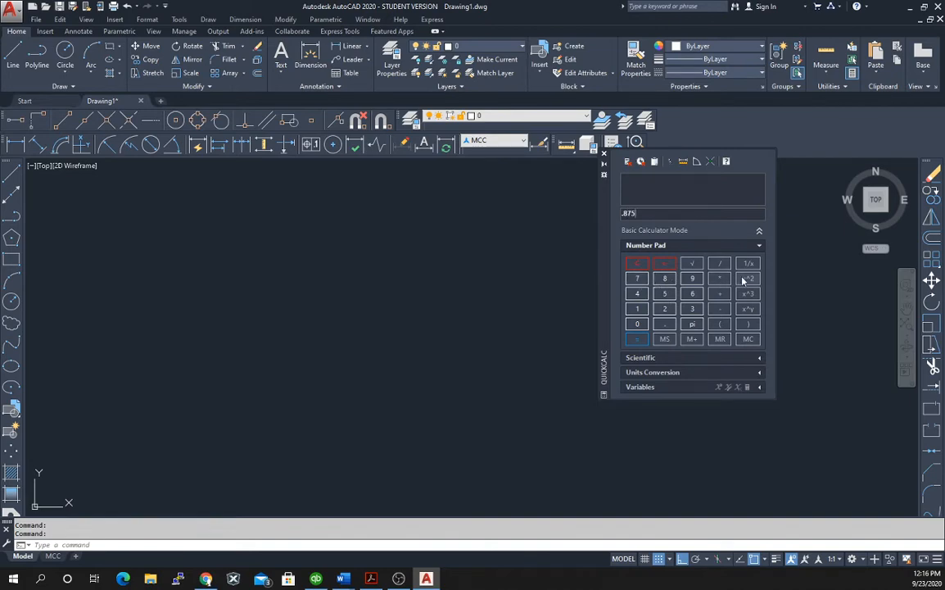
{"action": "left_click", "coordinate": [664, 324]}
{"action": "left_click", "coordinate": [664, 278]}
{"action": "left_click", "coordinate": [637, 280]}
{"action": "left_click", "coordinate": [664, 294]}
{"action": "left_click", "coordinate": [718, 294]}
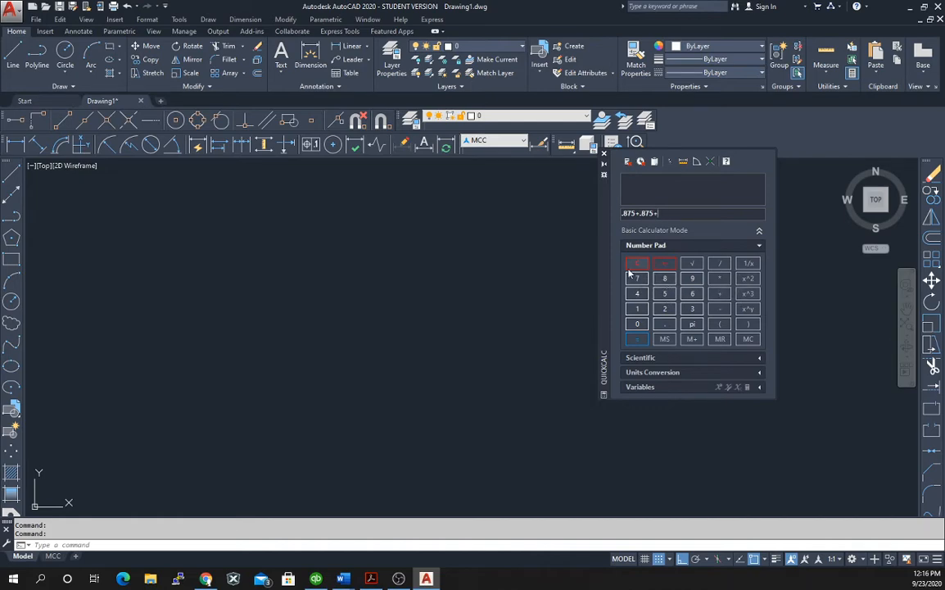
{"action": "left_click", "coordinate": [637, 309]}
{"action": "left_click", "coordinate": [637, 293]}
{"action": "left_click", "coordinate": [665, 263]}
{"action": "left_click", "coordinate": [664, 323]}
{"action": "left_click", "coordinate": [638, 294]}
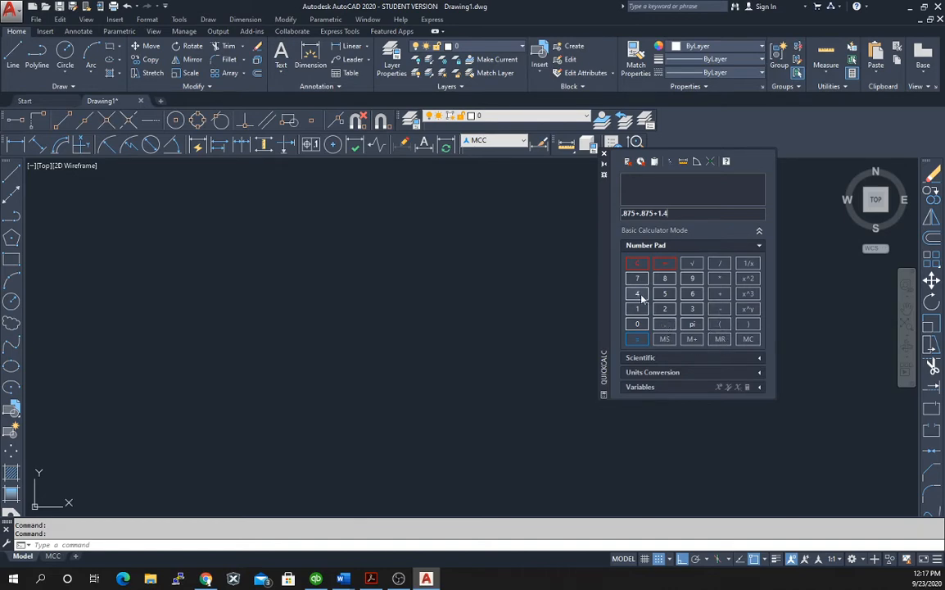
{"action": "left_click", "coordinate": [638, 340]}
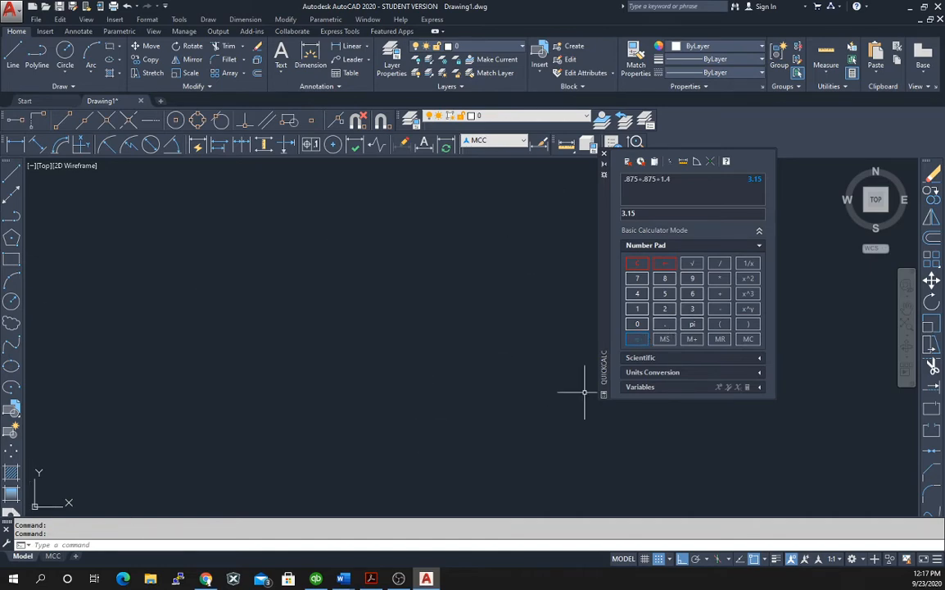
{"action": "left_click", "coordinate": [603, 154]}
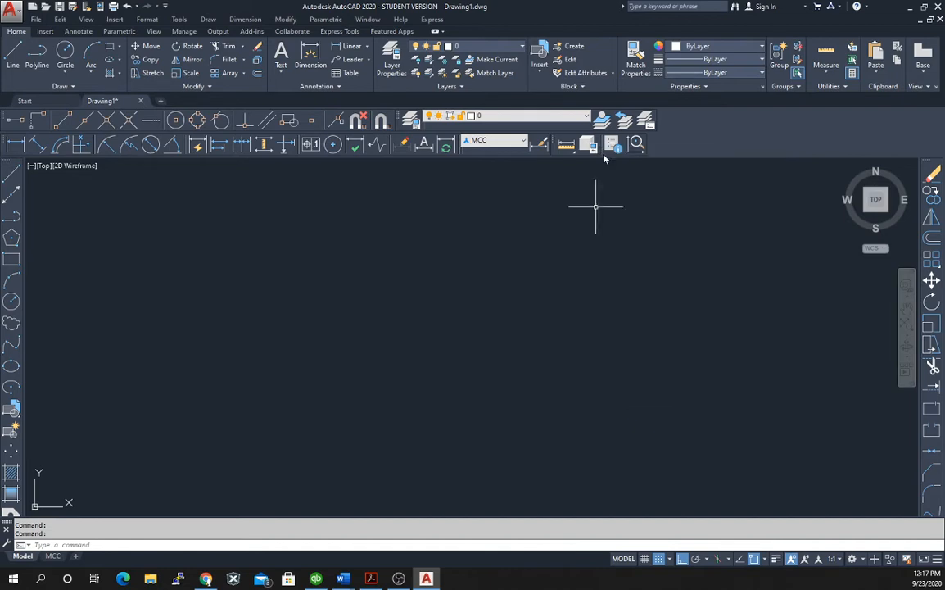
Step: Draw a line 3.15 units straight up as the left edge of the outline
{"action": "left_click", "coordinate": [11, 175]}
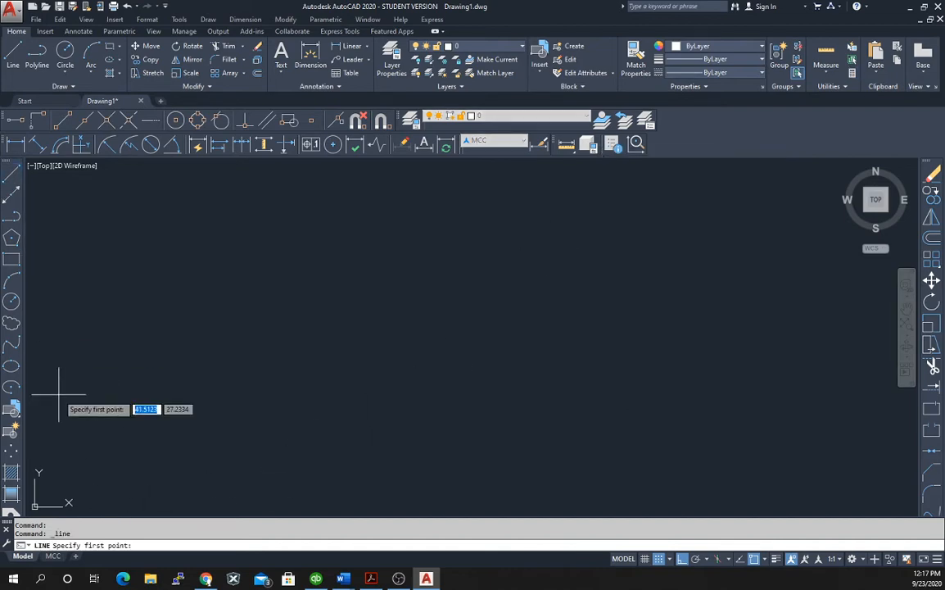
{"action": "left_click", "coordinate": [74, 465]}
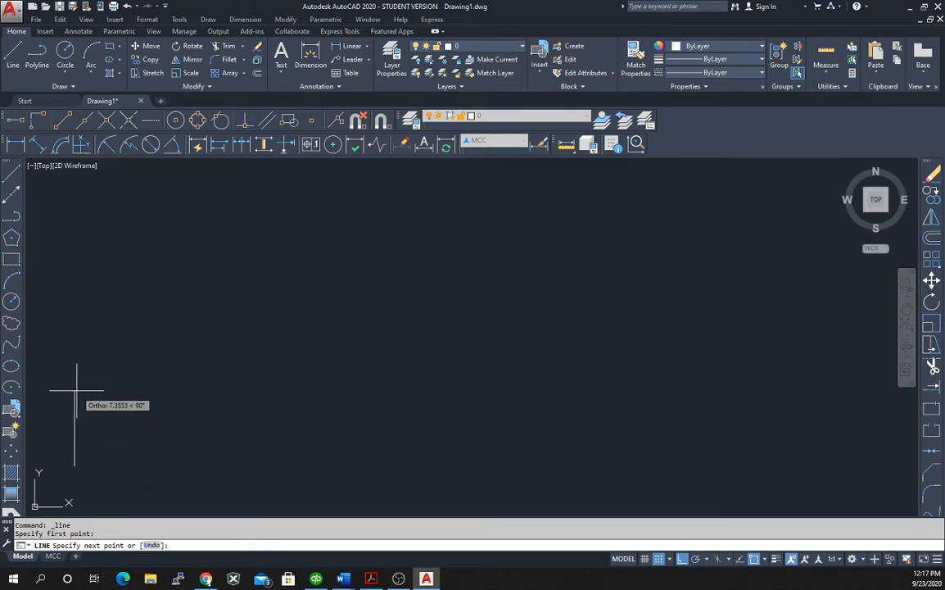
{"action": "type", "text": "3.15"}
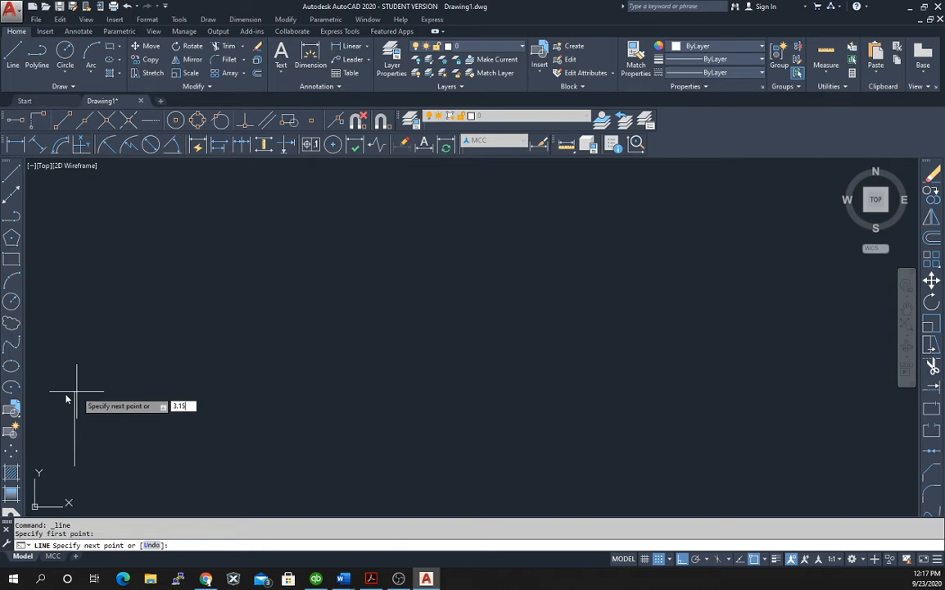
{"action": "key", "text": "Return"}
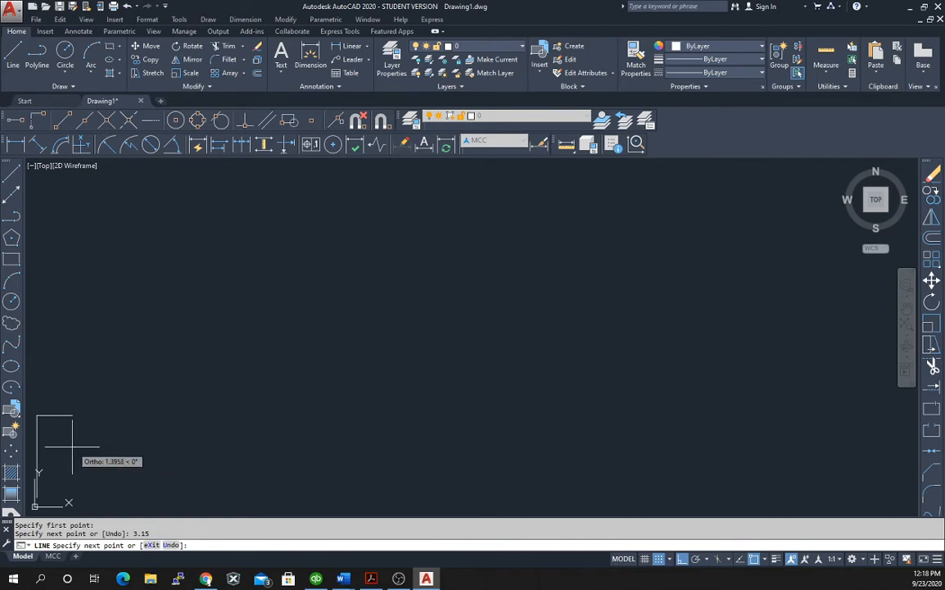
Step: Continue the line 1 unit horizontally to the right from the left edge's upper end, as dimensioned in the handout, and end the Line command
{"action": "mouse_move", "coordinate": [70, 483]}
{"action": "middle_mouse_down"}
{"action": "mouse_move", "coordinate": [169, 401]}
{"action": "mouse_move", "coordinate": [450, 323]}
{"action": "middle_mouse_up"}
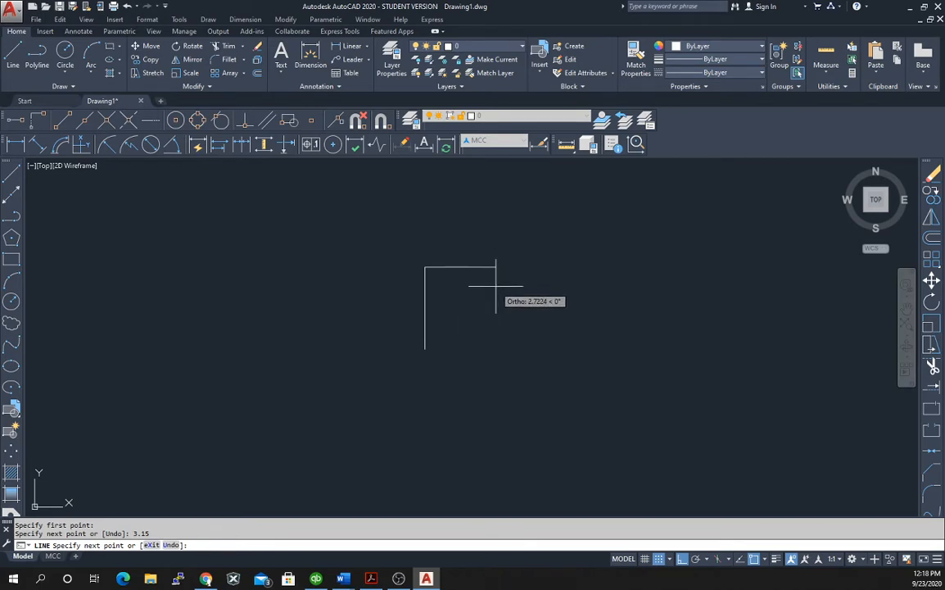
{"action": "scroll", "coordinate": [496, 286], "scroll_direction": "up", "scroll_amount": 2}
{"action": "middle_click_drag", "start_coordinate": [493, 287], "coordinate": [363, 295]}
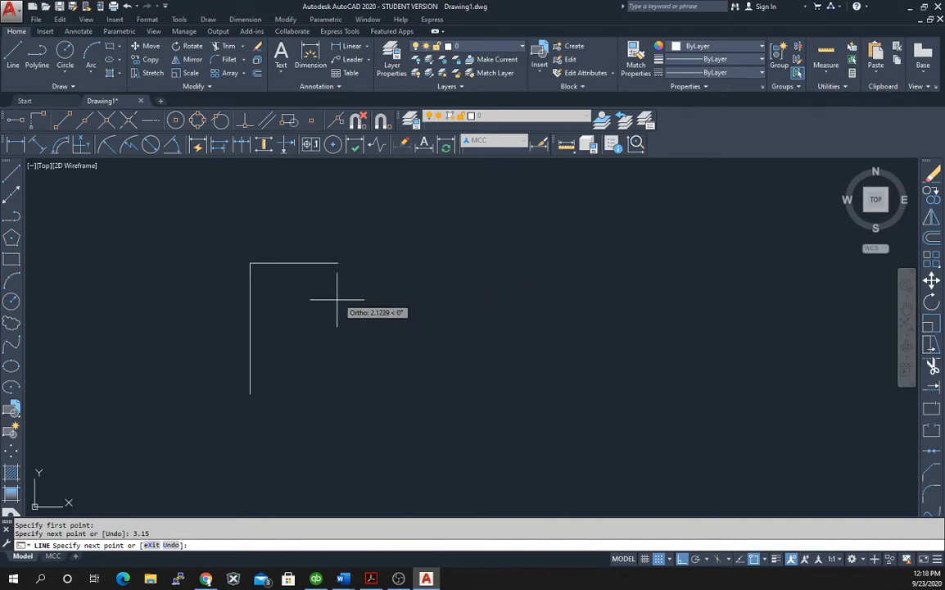
{"action": "left_click", "coordinate": [371, 579]}
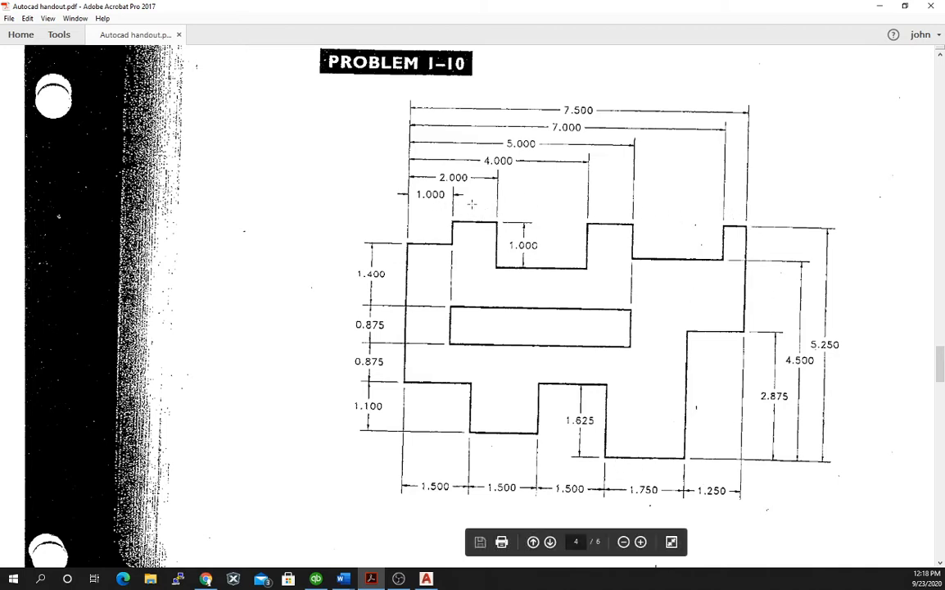
{"action": "left_click", "coordinate": [426, 579]}
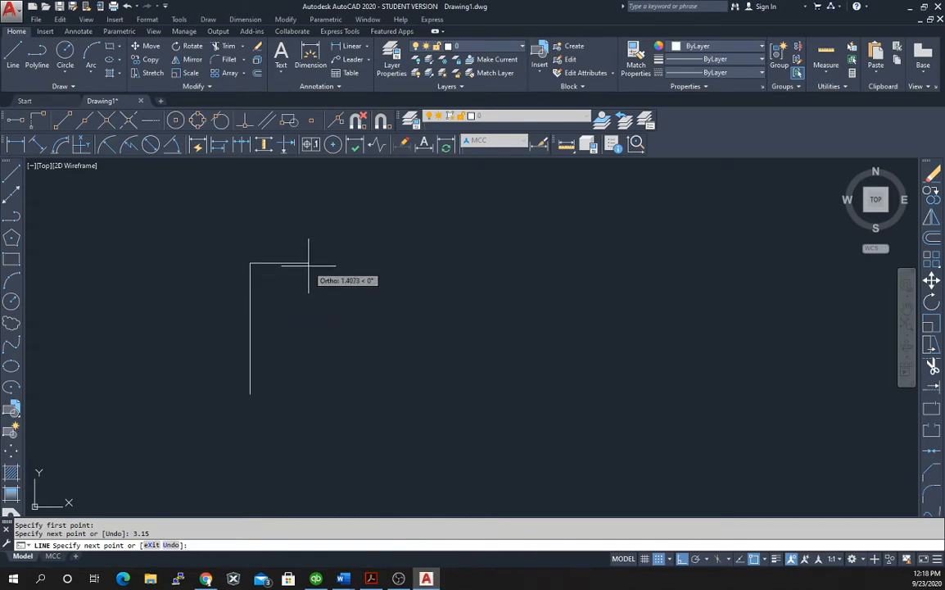
{"action": "type", "text": "1"}
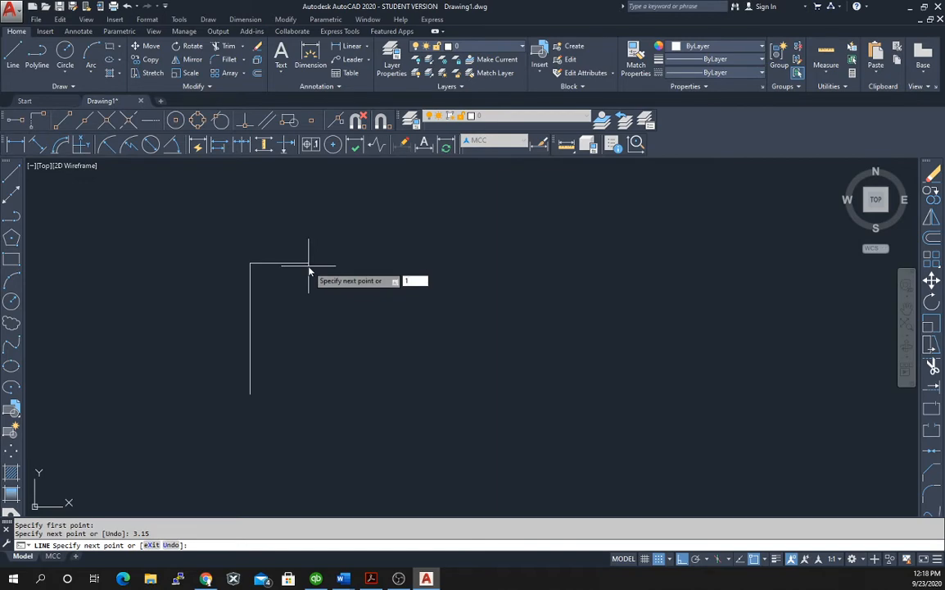
{"action": "key", "text": "Return"}
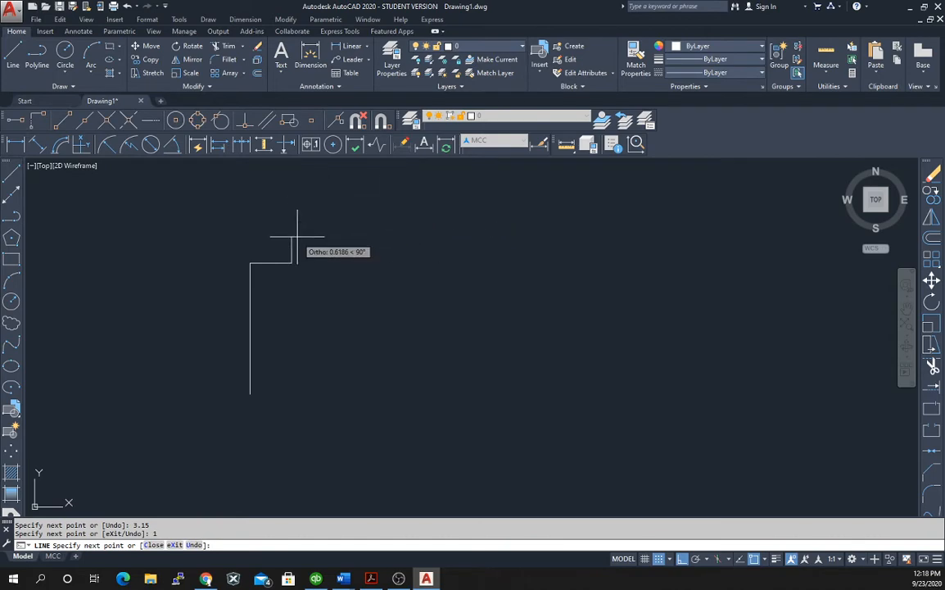
{"action": "key", "text": "Escape"}
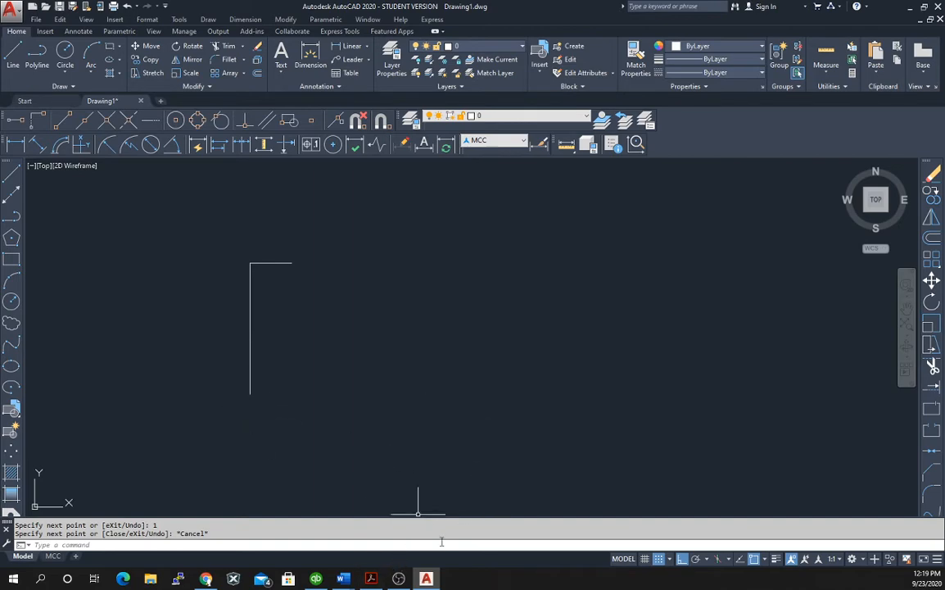
Step: Review the remaining Problem 1-10 outline dimensions in the Acrobat handout and return to AutoCAD
{"action": "left_click", "coordinate": [371, 578]}
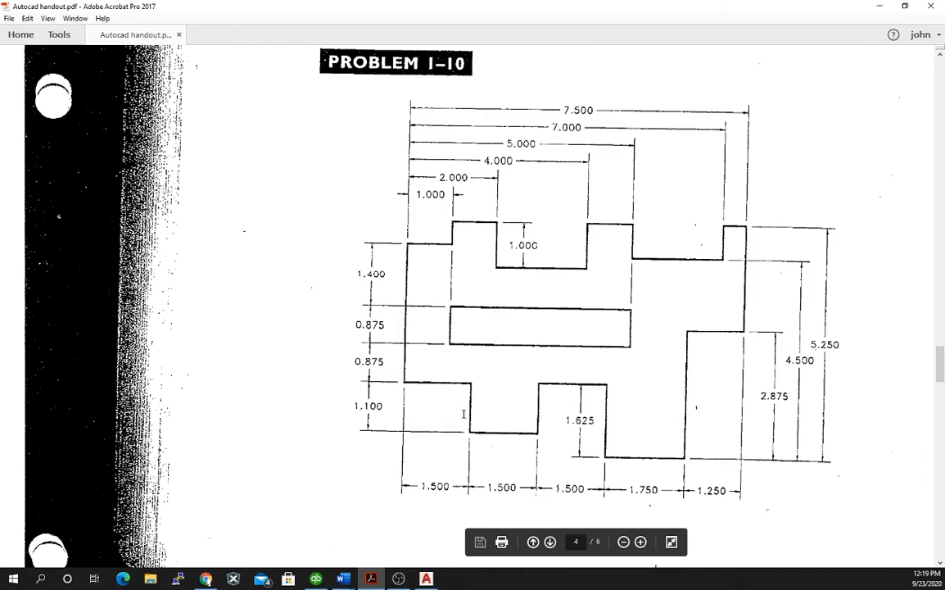
{"action": "left_click", "coordinate": [426, 579]}
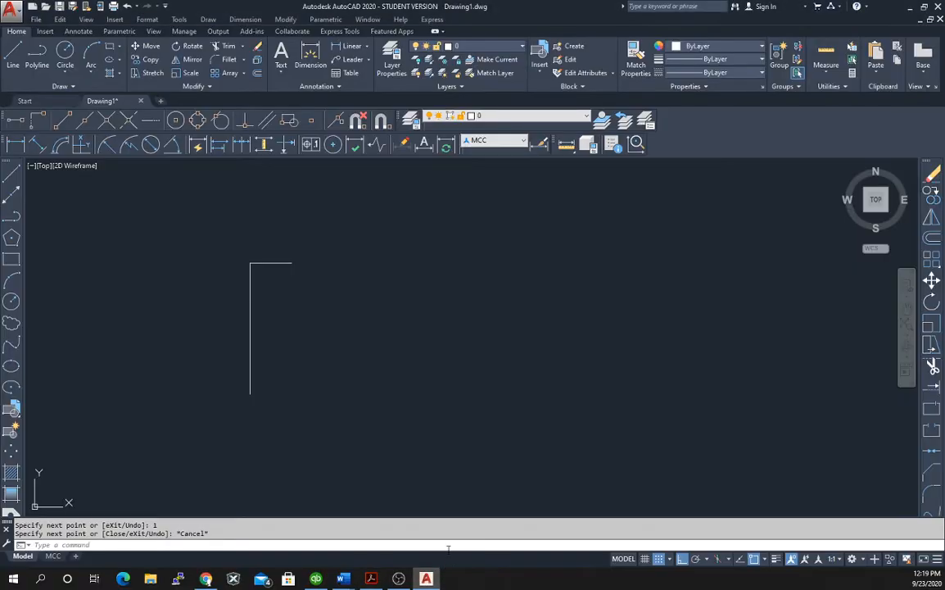
Step: Draw a line from the left edge's lower endpoint 1.5 units to the right and 1.1 units straight down
{"action": "left_click", "coordinate": [13, 173]}
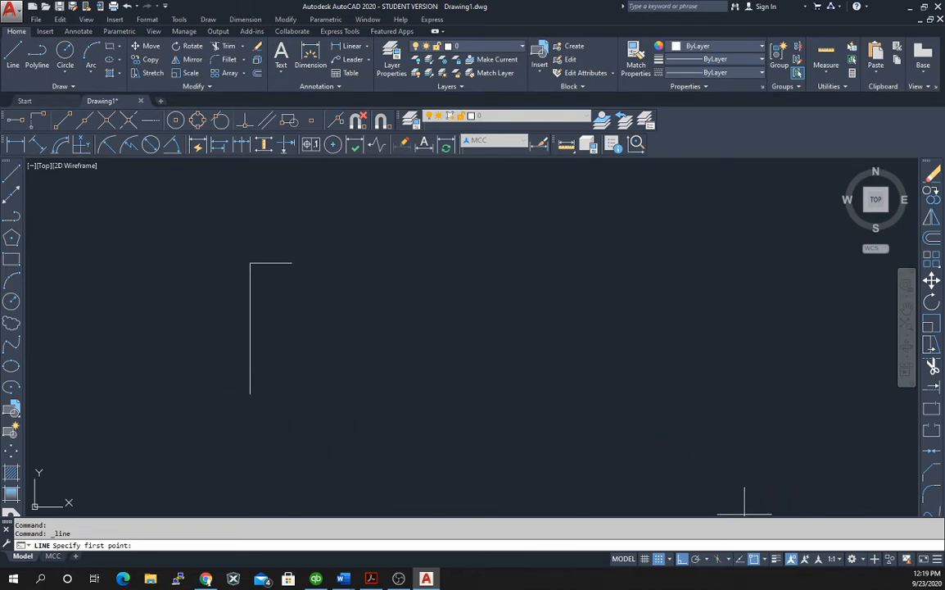
{"action": "left_click", "coordinate": [754, 559]}
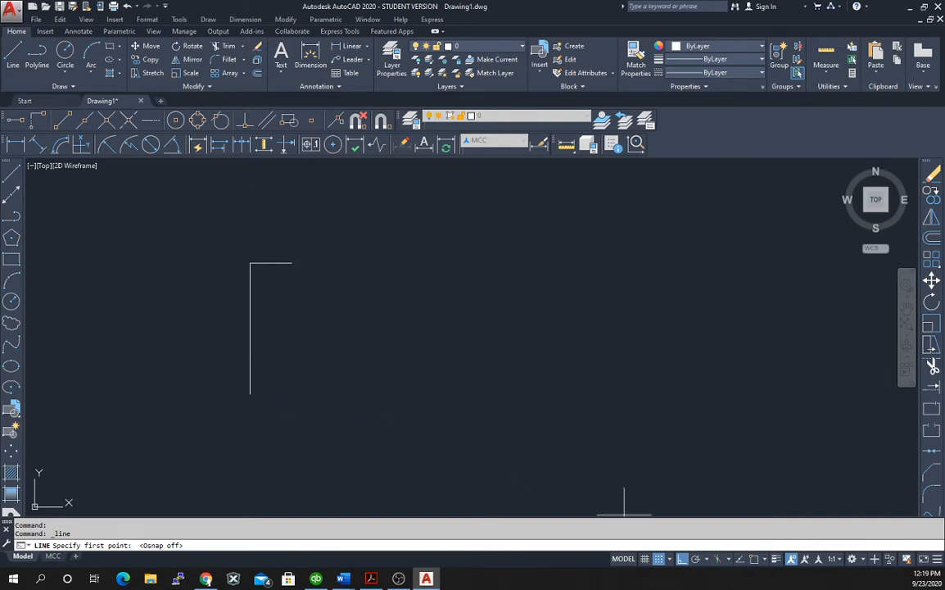
{"action": "left_click", "coordinate": [755, 558]}
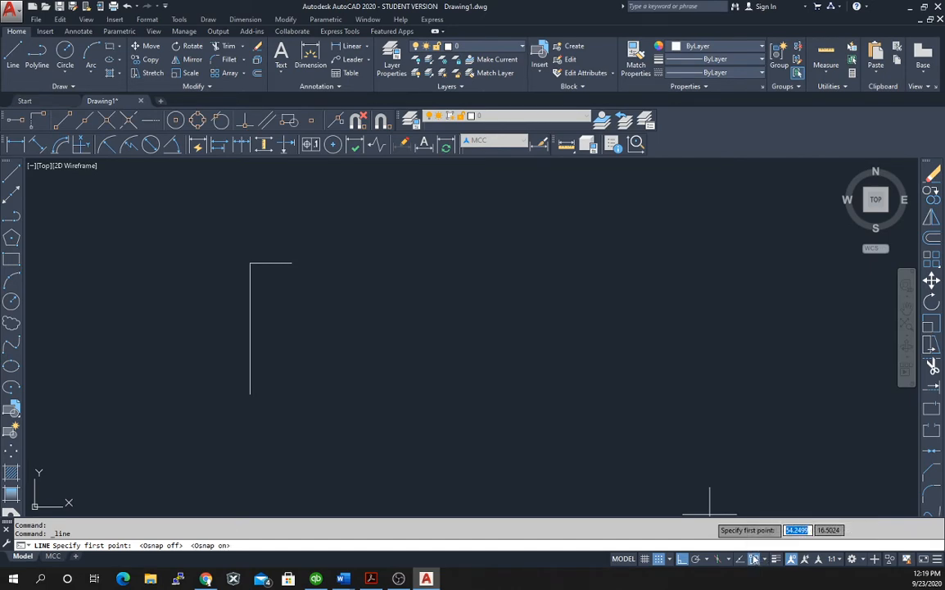
{"action": "left_click", "coordinate": [249, 394]}
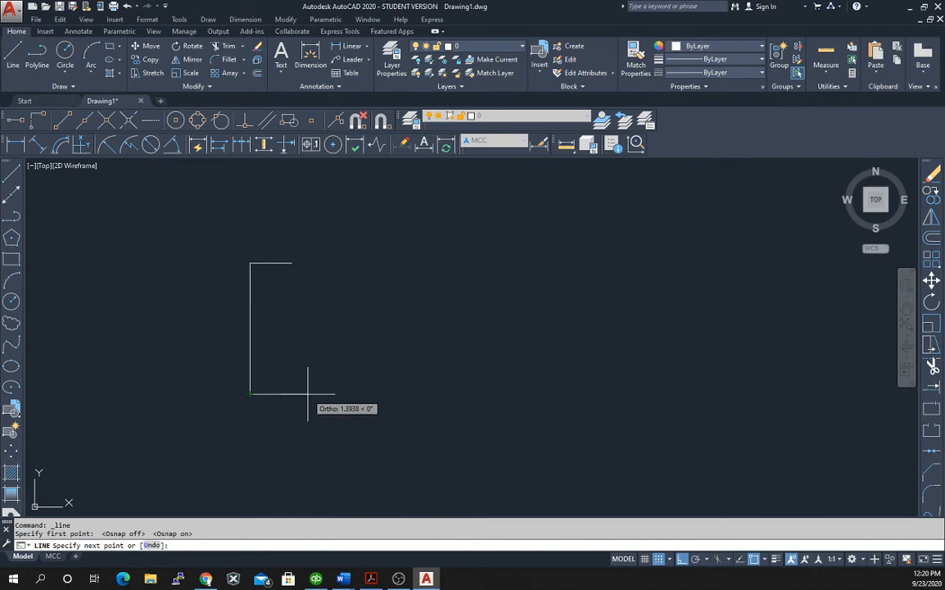
{"action": "type", "text": "1.5"}
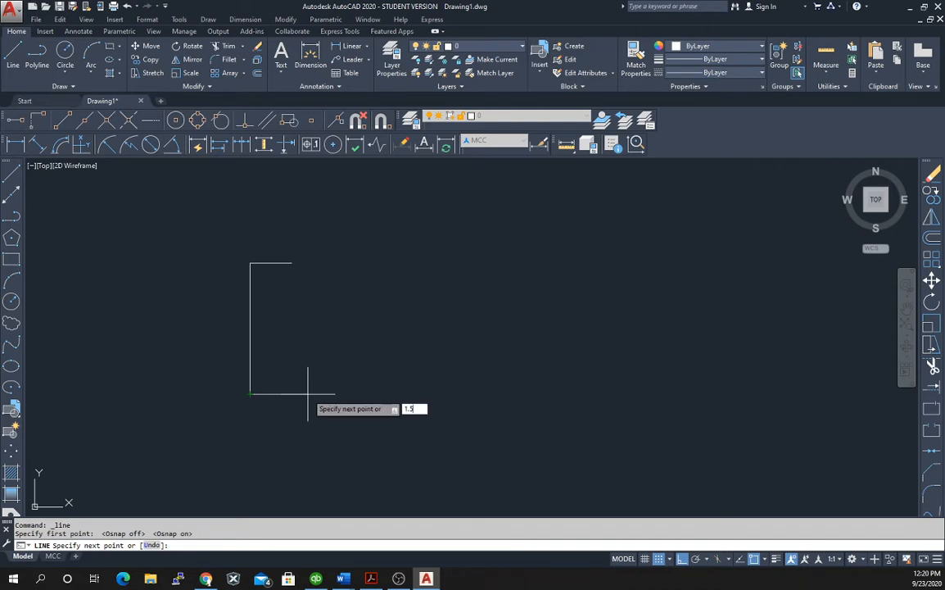
{"action": "key", "text": "Return"}
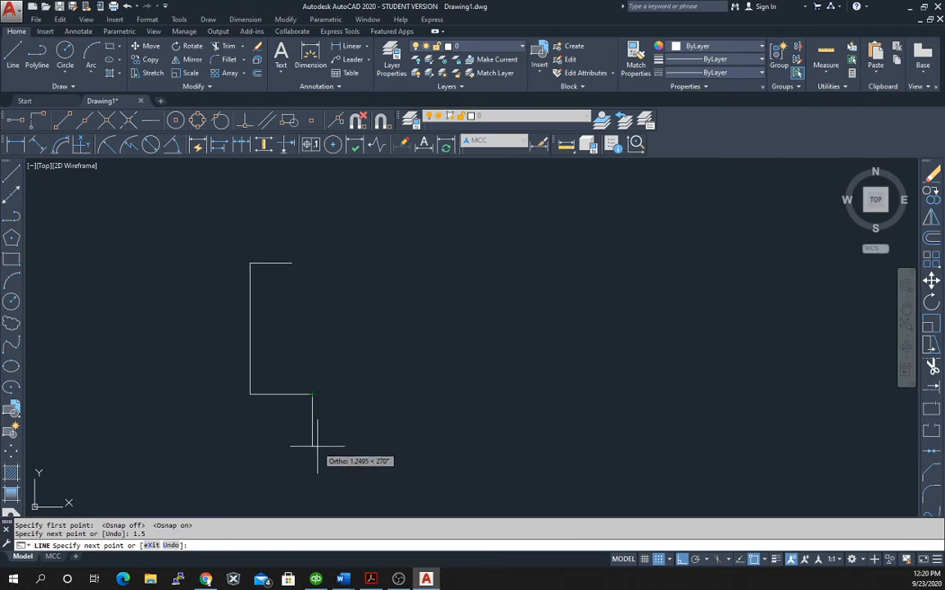
{"action": "type", "text": "1.1"}
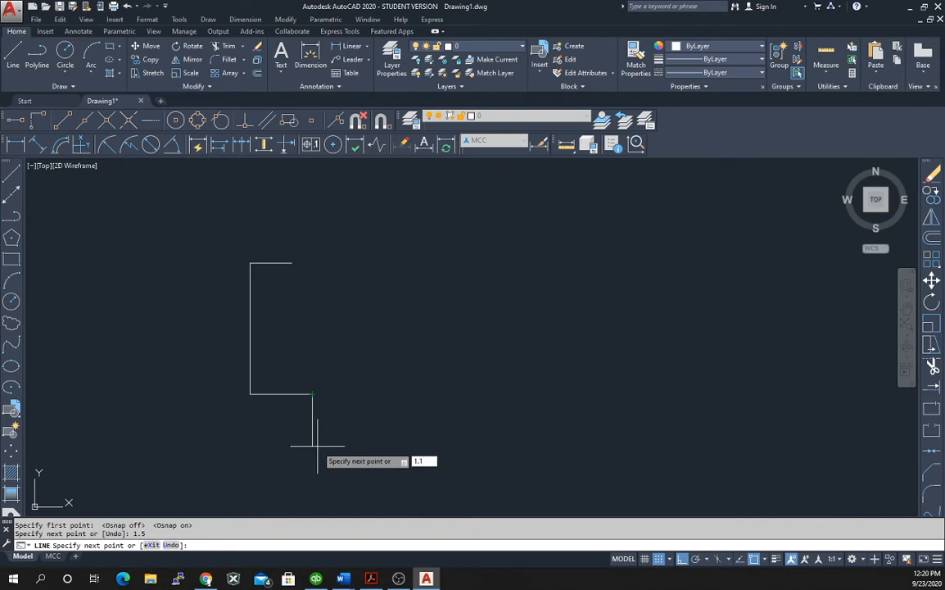
{"action": "key", "text": "Return"}
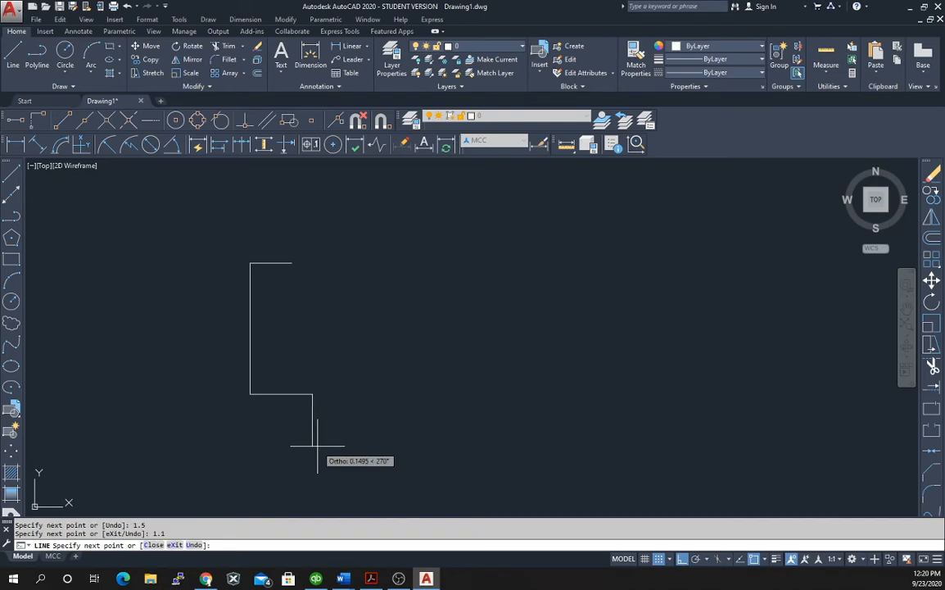
{"action": "left_click", "coordinate": [316, 439]}
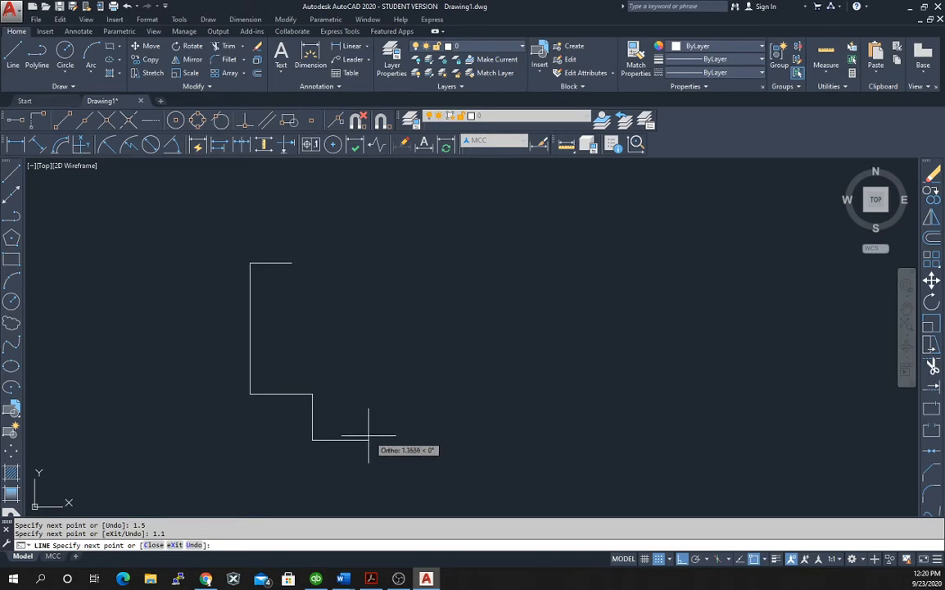
Step: Check the lower dimensions in the Acrobat handout, and in AutoCAD continue the line 1.5 units right and 1.1 units up
{"action": "left_click", "coordinate": [371, 578]}
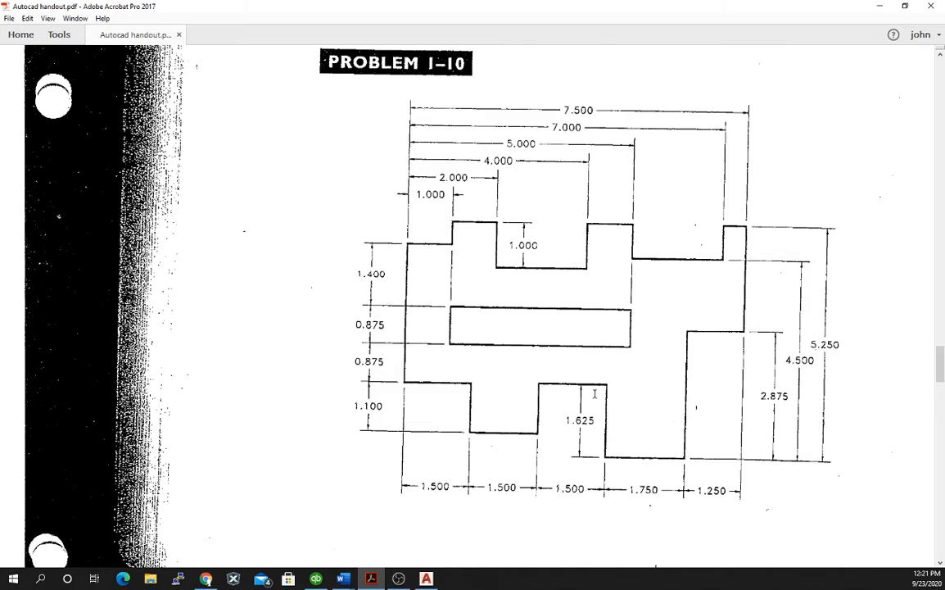
{"action": "left_click", "coordinate": [426, 578]}
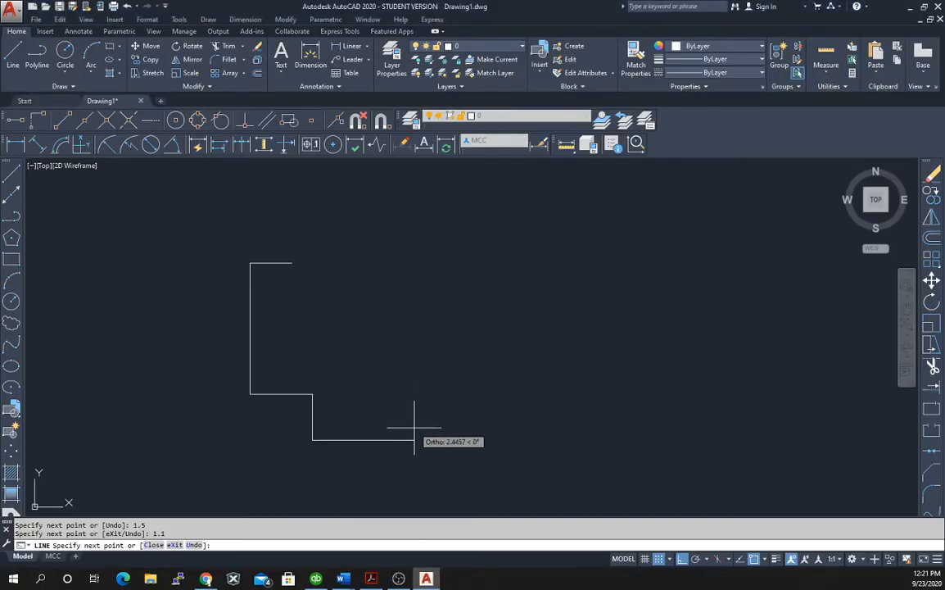
{"action": "type", "text": "1.5"}
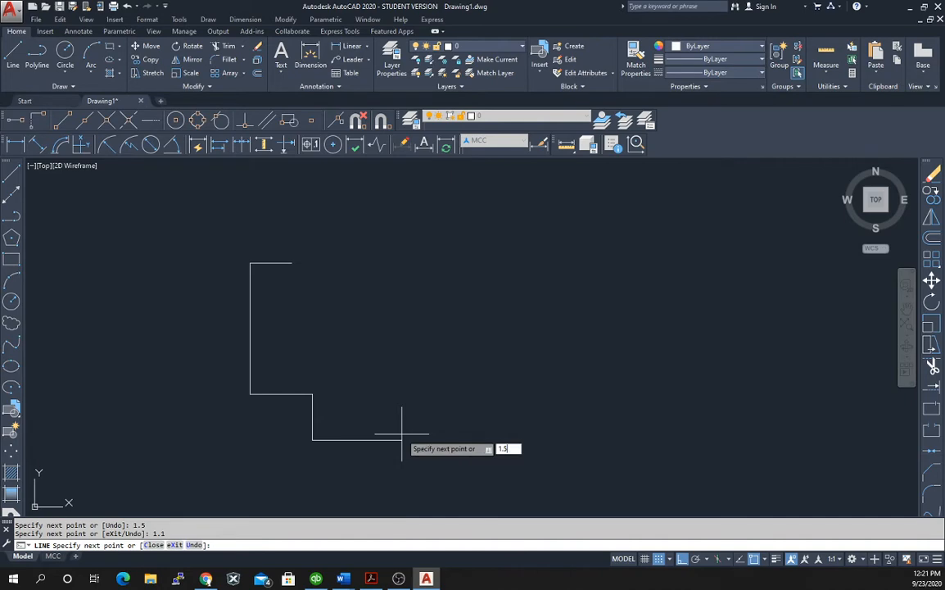
{"action": "key", "text": "Return"}
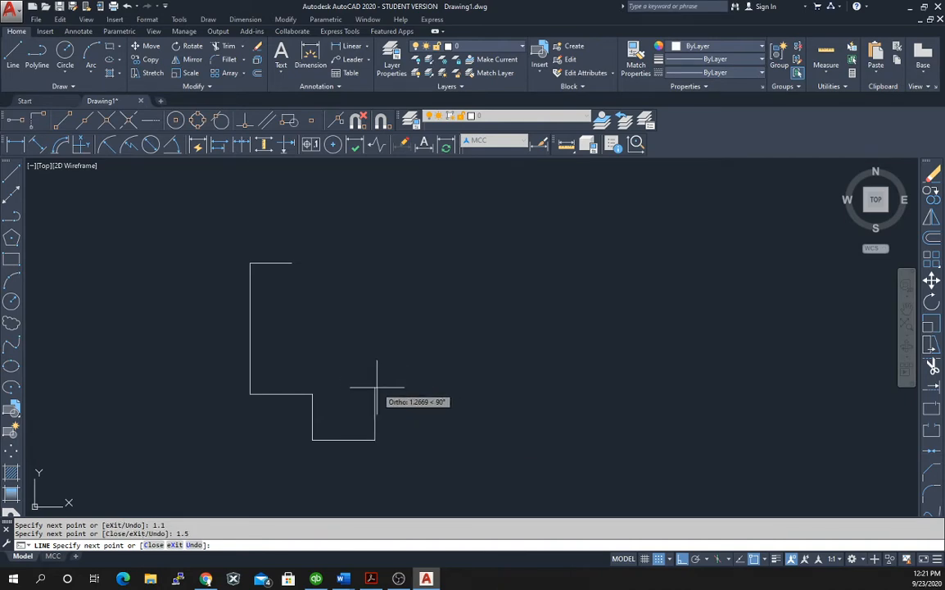
{"action": "type", "text": "1"}
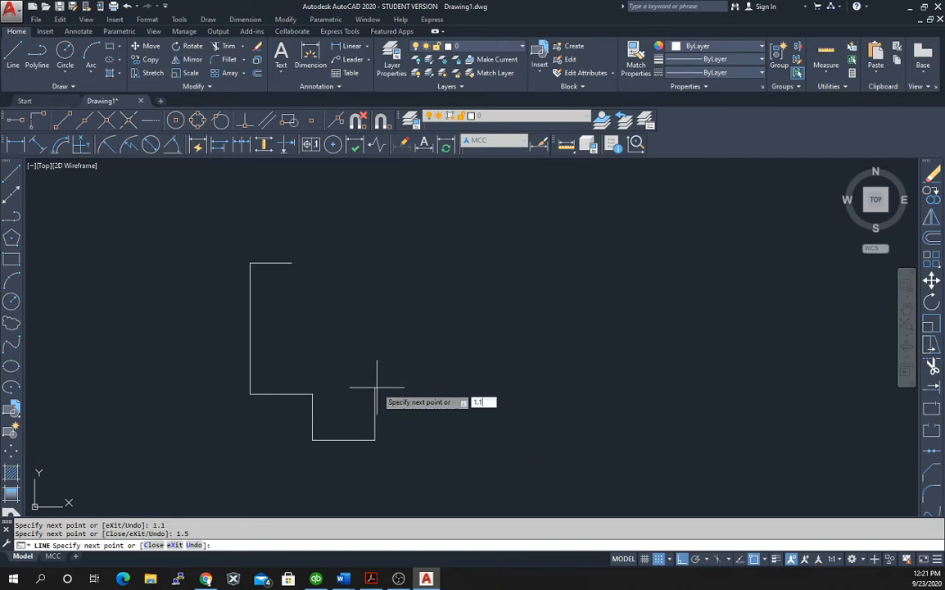
{"action": "type", "text": ".1"}
{"action": "key", "text": "Return"}
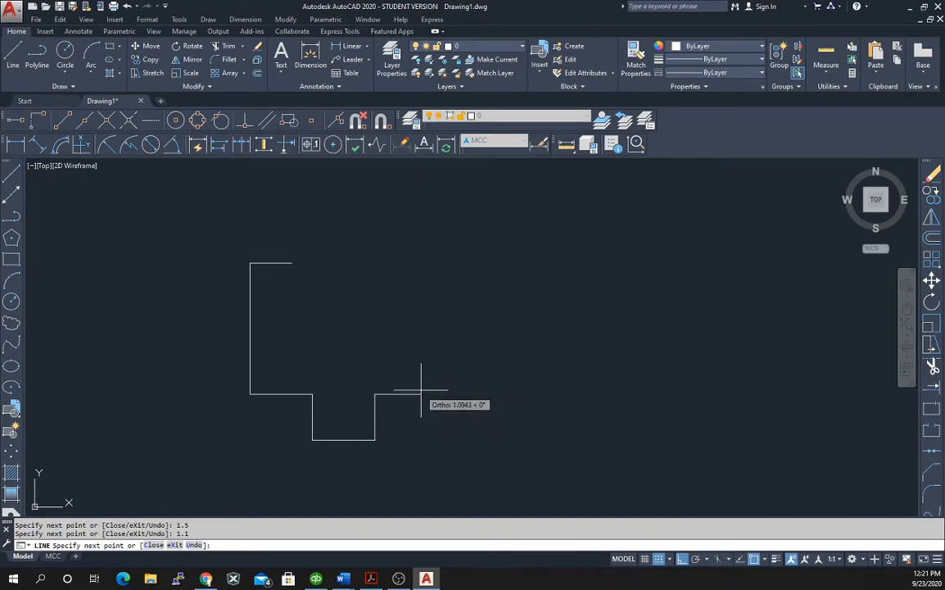
Step: Continue the outline 1.5 units to the right and 1.625 units straight down
{"action": "type", "text": "1"}
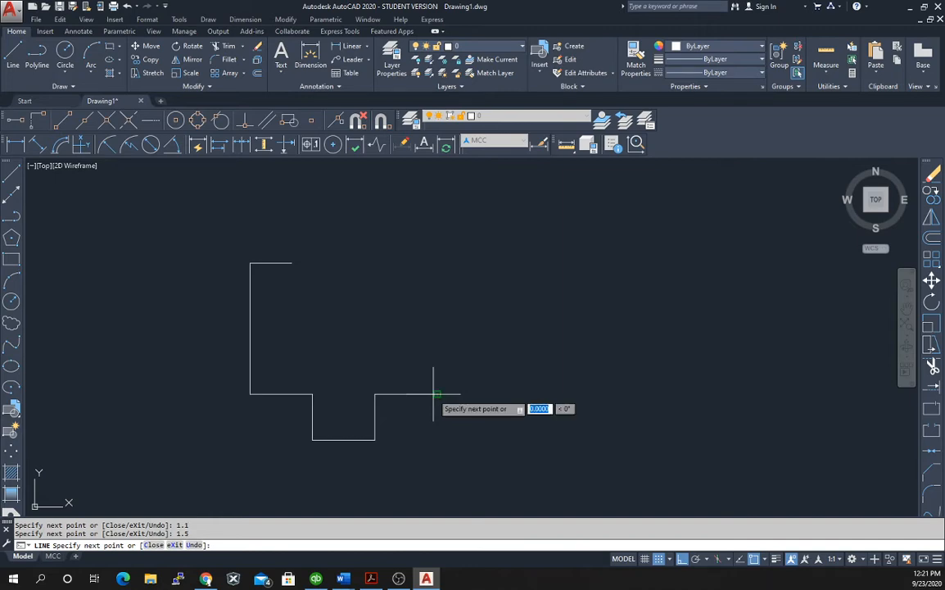
{"action": "key", "text": "Return"}
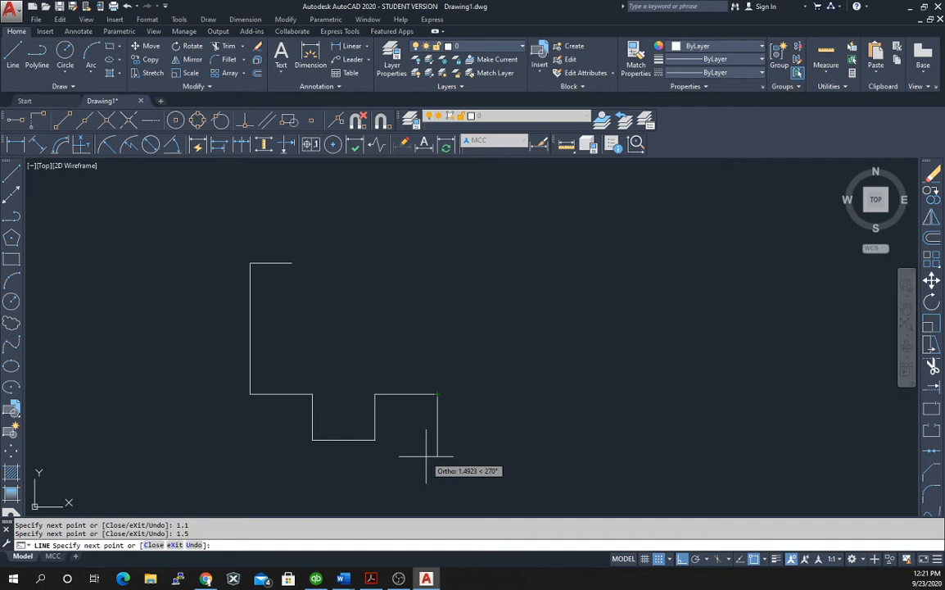
{"action": "left_click", "coordinate": [373, 582]}
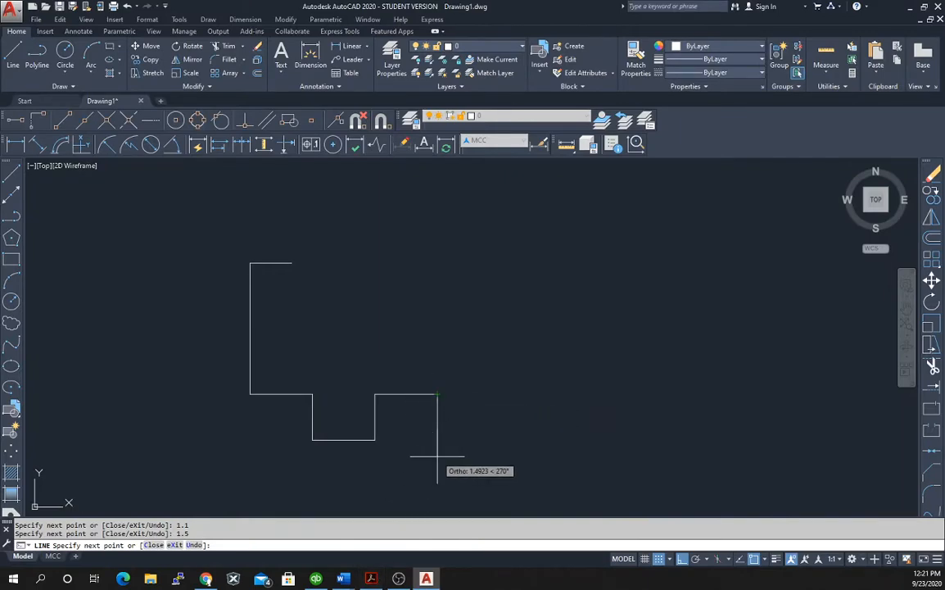
{"action": "type", "text": "1"}
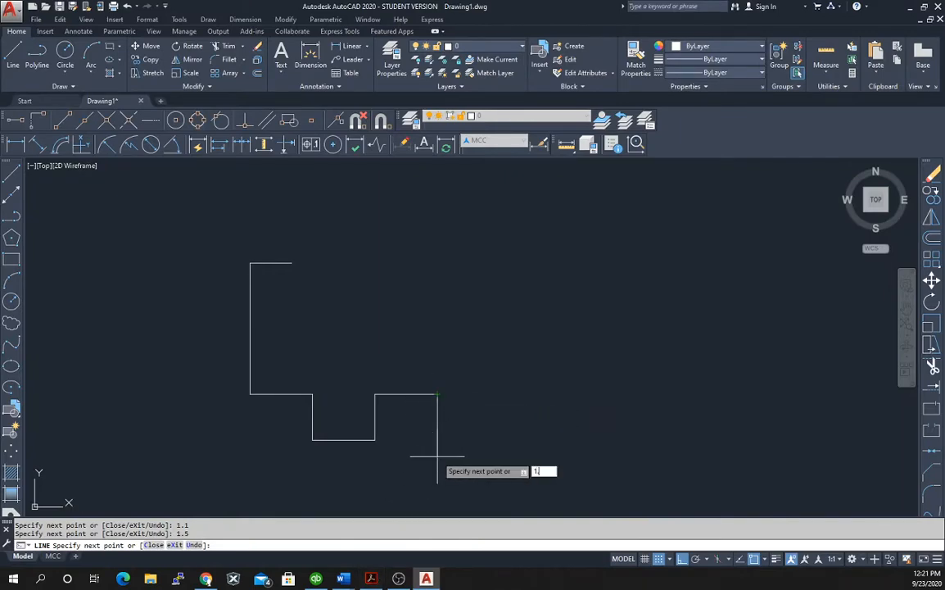
{"action": "type", "text": ".625"}
{"action": "key", "text": "Return"}
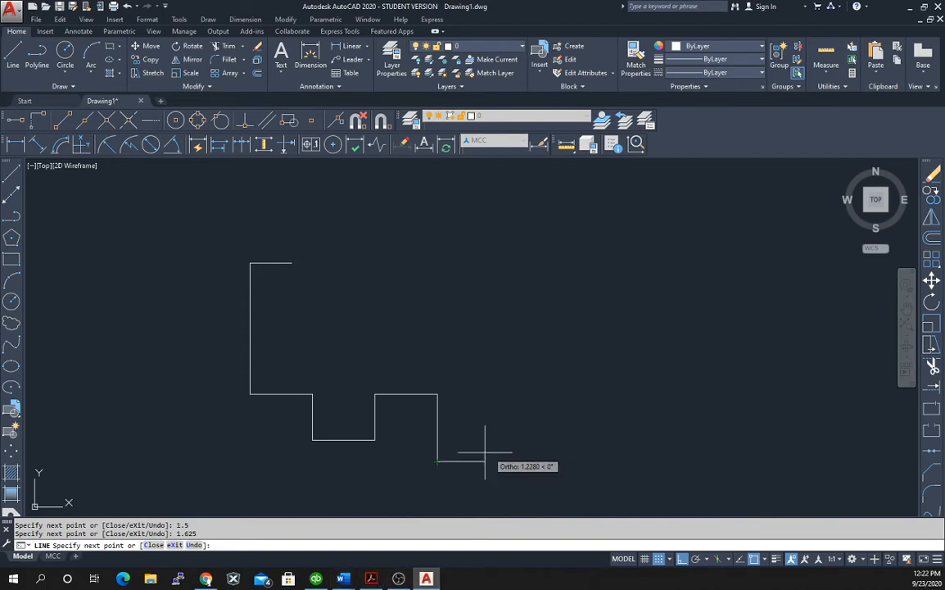
Step: Review the Problem 1-10 dimensions in the Acrobat handout, and in AutoCAD continue the line 1.75 units to the right
{"action": "left_click", "coordinate": [371, 580]}
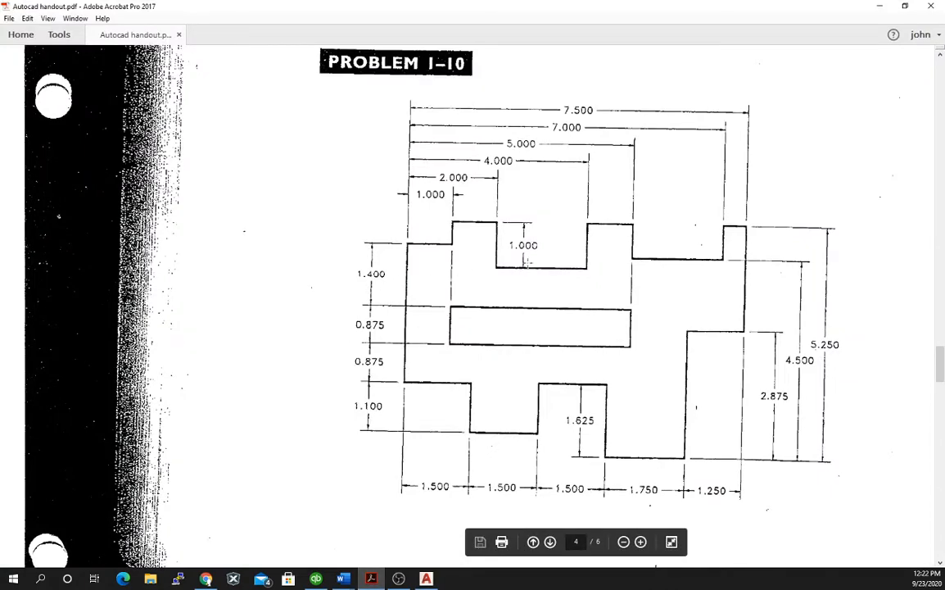
{"action": "scroll", "coordinate": [616, 270], "scroll_direction": "up", "scroll_amount": 1}
{"action": "scroll", "coordinate": [616, 271], "scroll_direction": "down", "scroll_amount": 3}
{"action": "scroll", "coordinate": [608, 265], "scroll_direction": "up", "scroll_amount": 2}
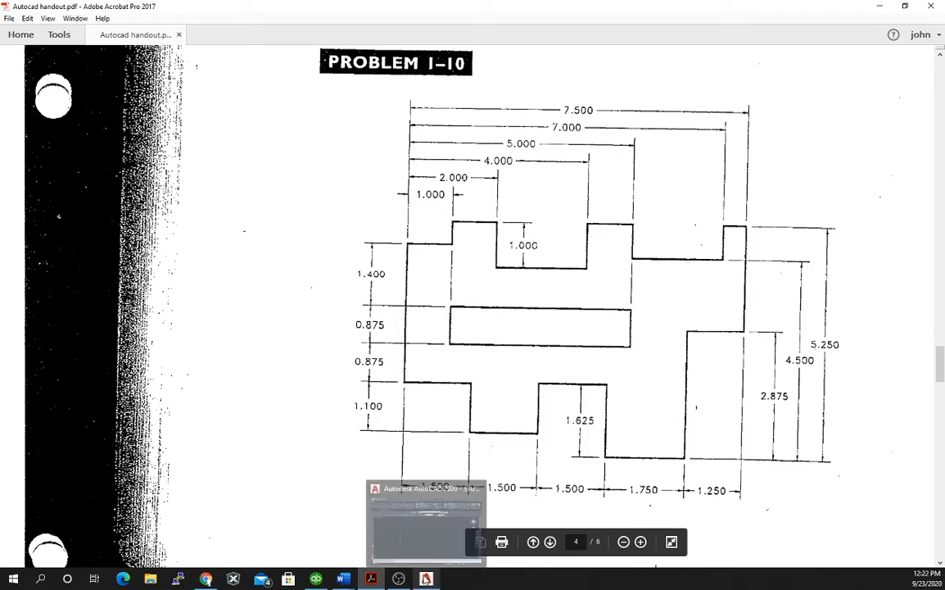
{"action": "left_click", "coordinate": [385, 524]}
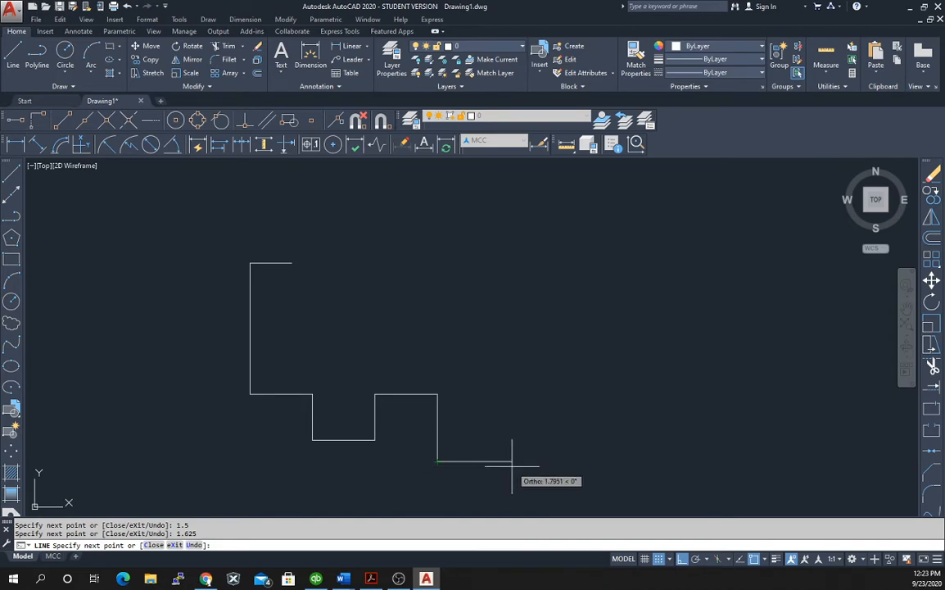
{"action": "type", "text": "1.75"}
{"action": "key", "text": "Return"}
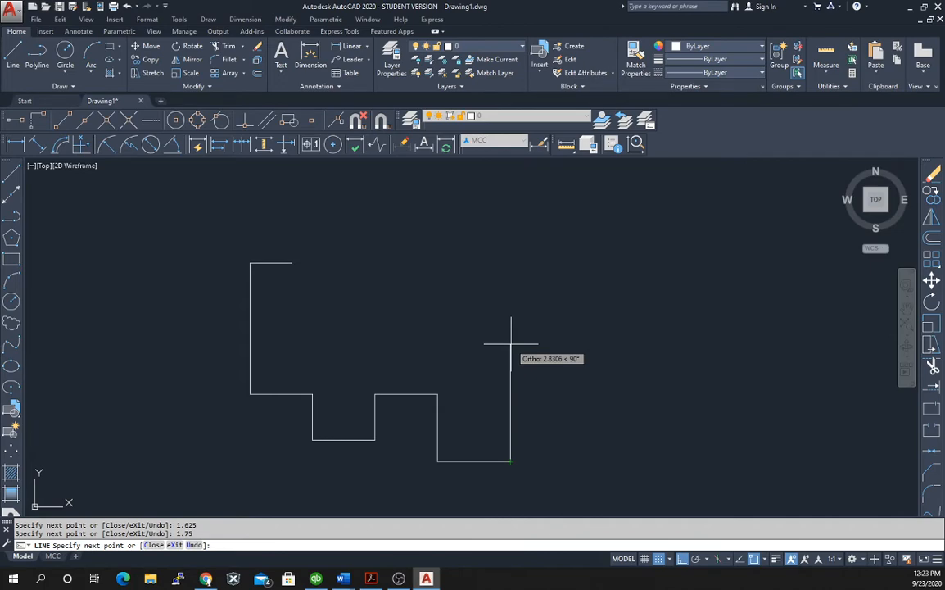
Step: Continue the outline 2.875 units straight up and 1.25 units to the right
{"action": "type", "text": "2.875"}
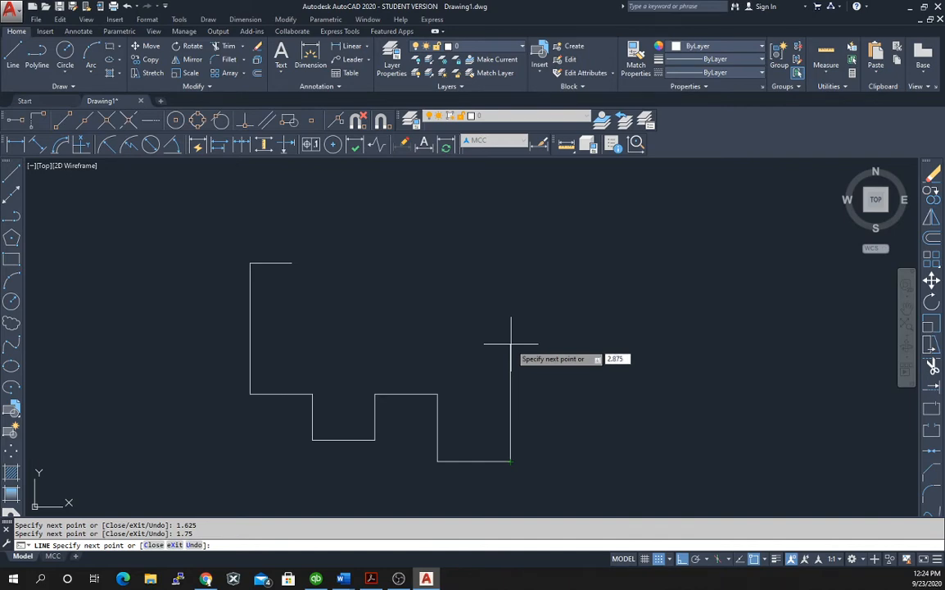
{"action": "key", "text": "Return"}
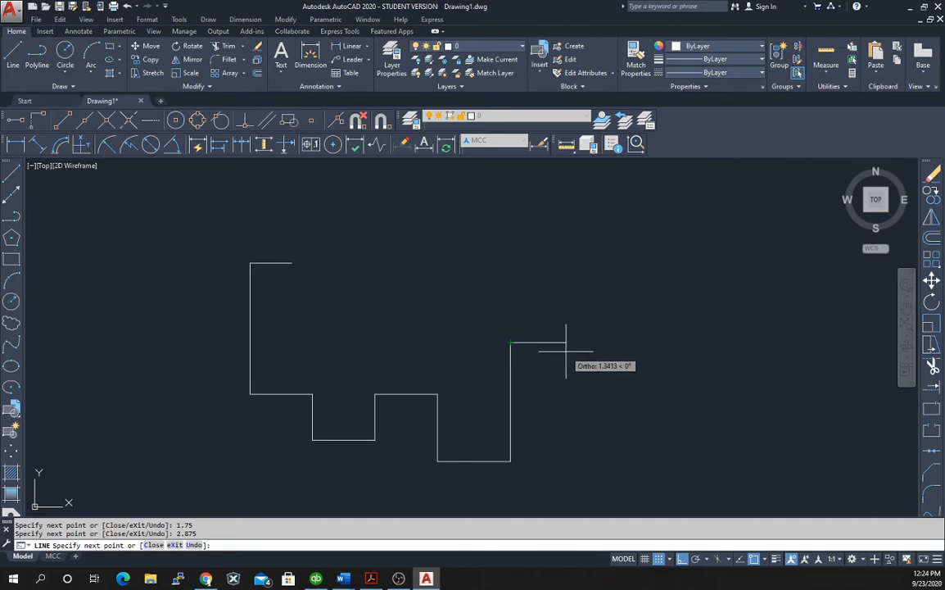
{"action": "type", "text": "1.25"}
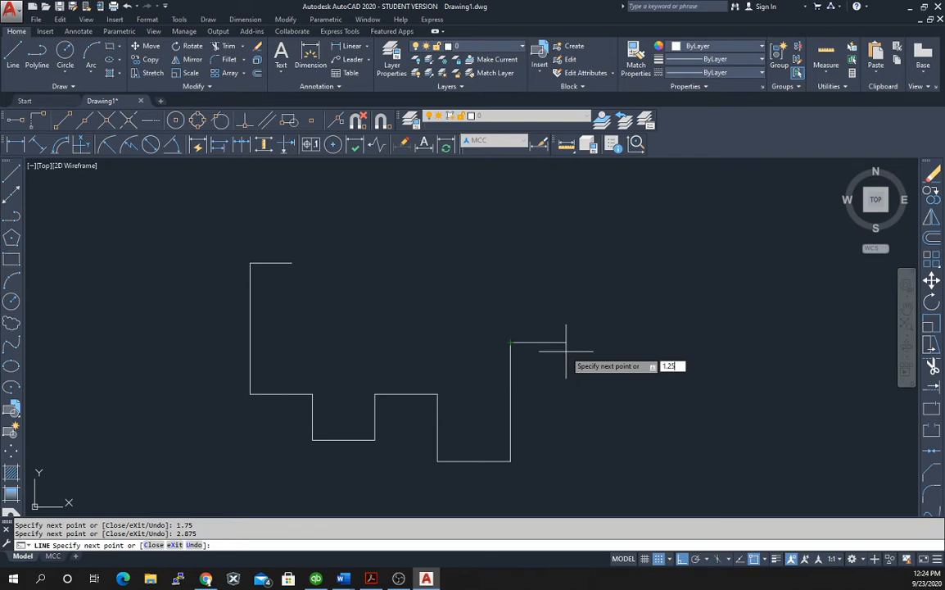
{"action": "key", "text": "Return"}
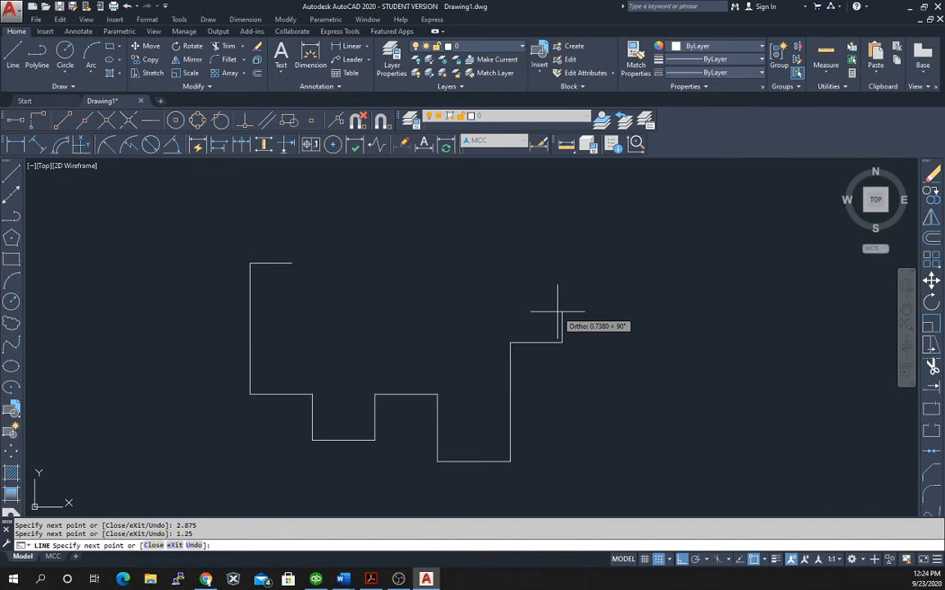
Step: Check the right-side heights in the Acrobat handout, and subtract 2.875 from 5.25 in AutoCAD's quick calculator to get the right edge's length
{"action": "left_click", "coordinate": [373, 581]}
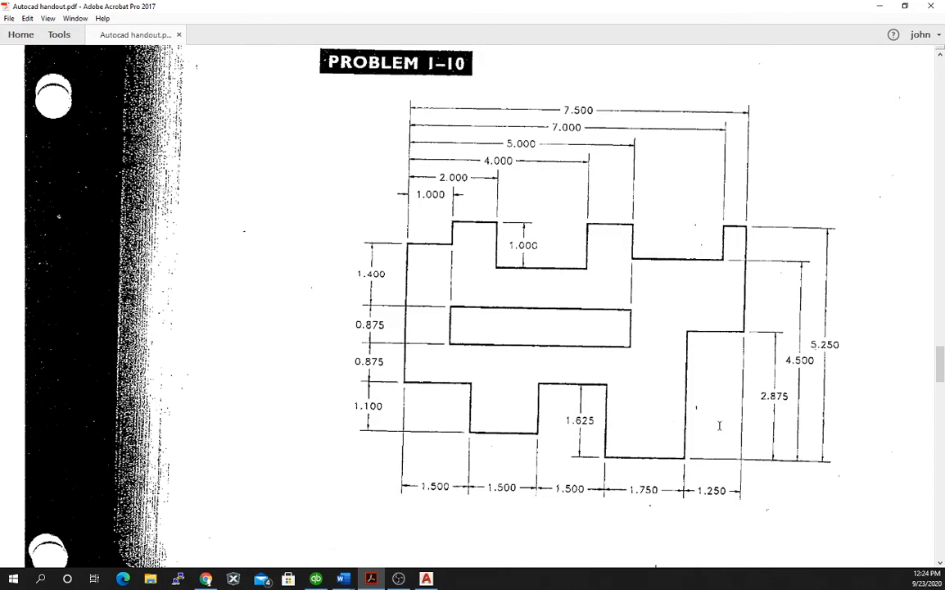
{"action": "left_click", "coordinate": [426, 578]}
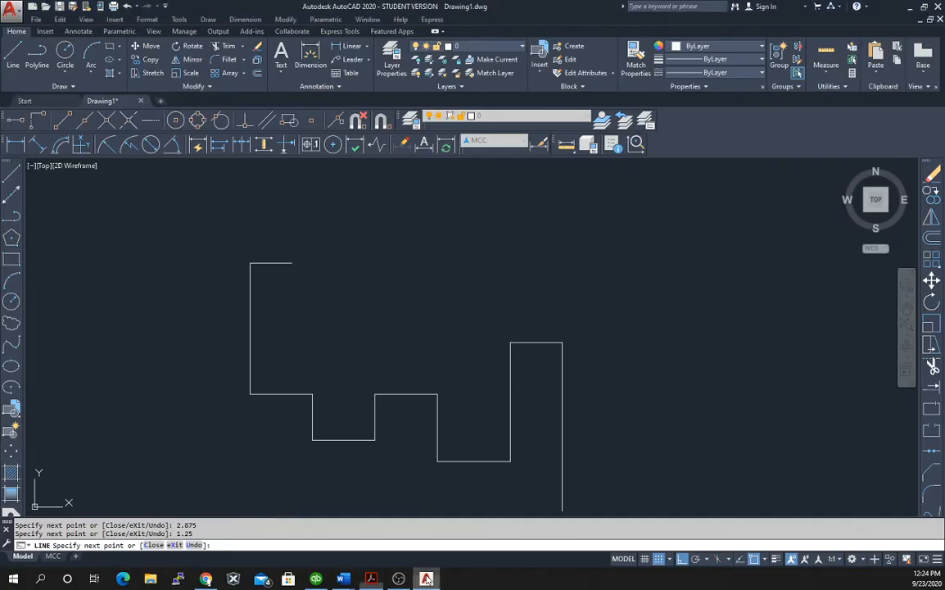
{"action": "left_click", "coordinate": [853, 74]}
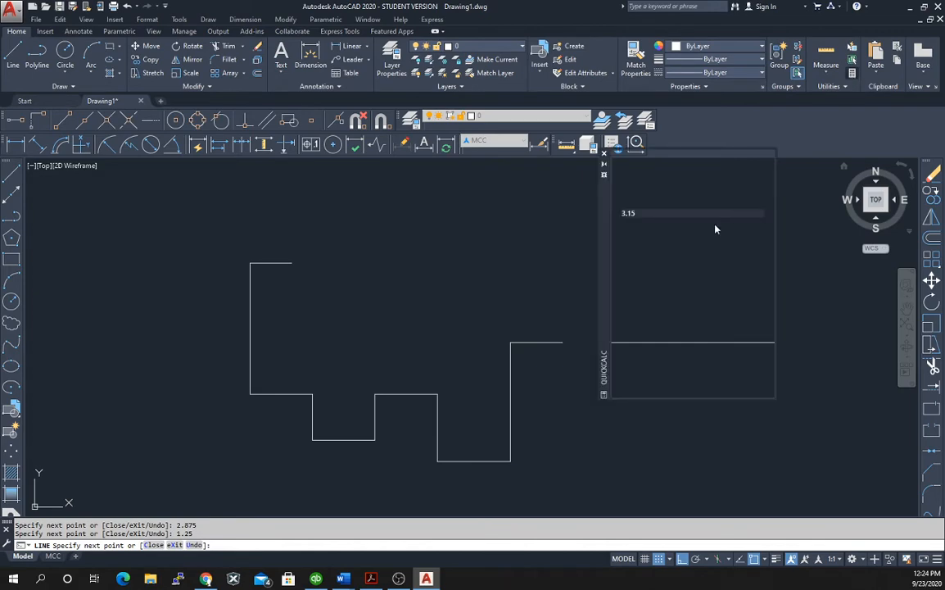
{"action": "left_click", "coordinate": [665, 294]}
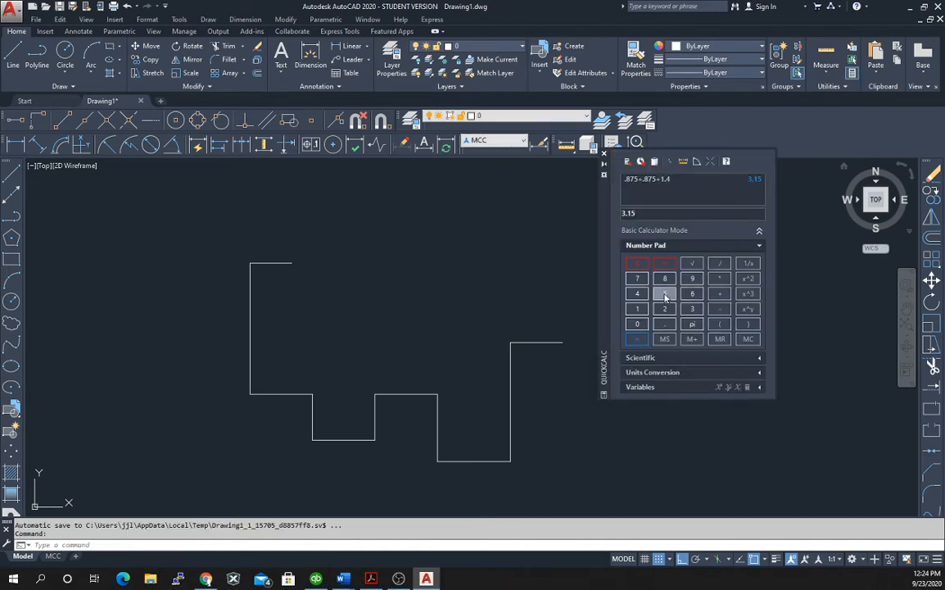
{"action": "left_click", "coordinate": [664, 327]}
{"action": "left_click", "coordinate": [664, 309]}
{"action": "left_click", "coordinate": [664, 293]}
{"action": "left_click", "coordinate": [720, 309]}
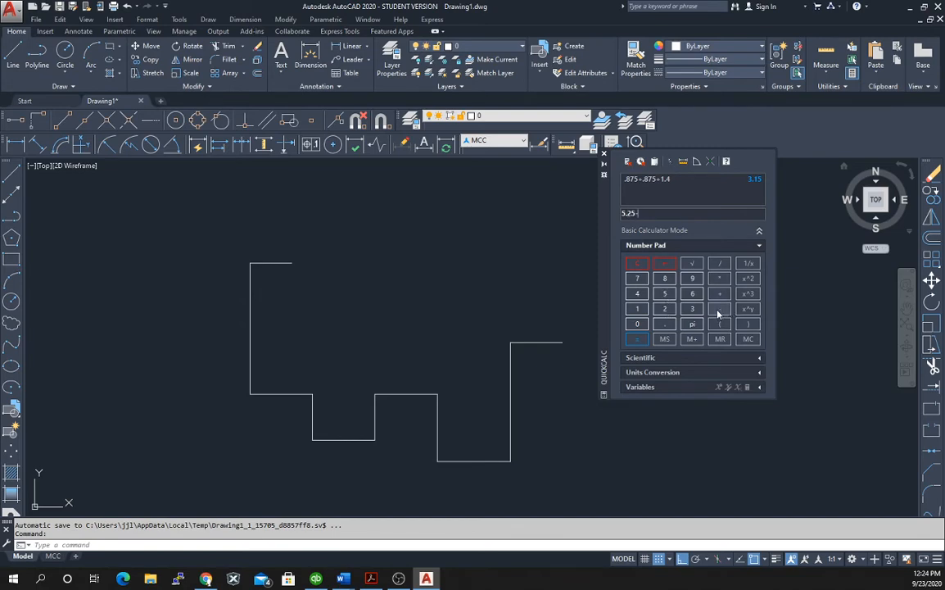
{"action": "left_click", "coordinate": [664, 309]}
{"action": "left_click", "coordinate": [664, 324]}
{"action": "left_click", "coordinate": [665, 280]}
{"action": "left_click", "coordinate": [637, 280]}
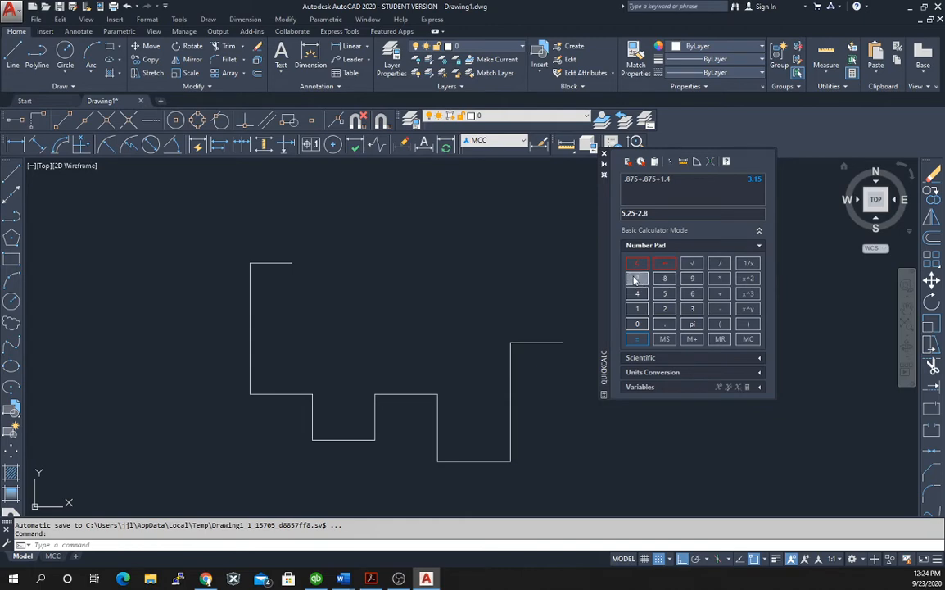
{"action": "left_click", "coordinate": [638, 341]}
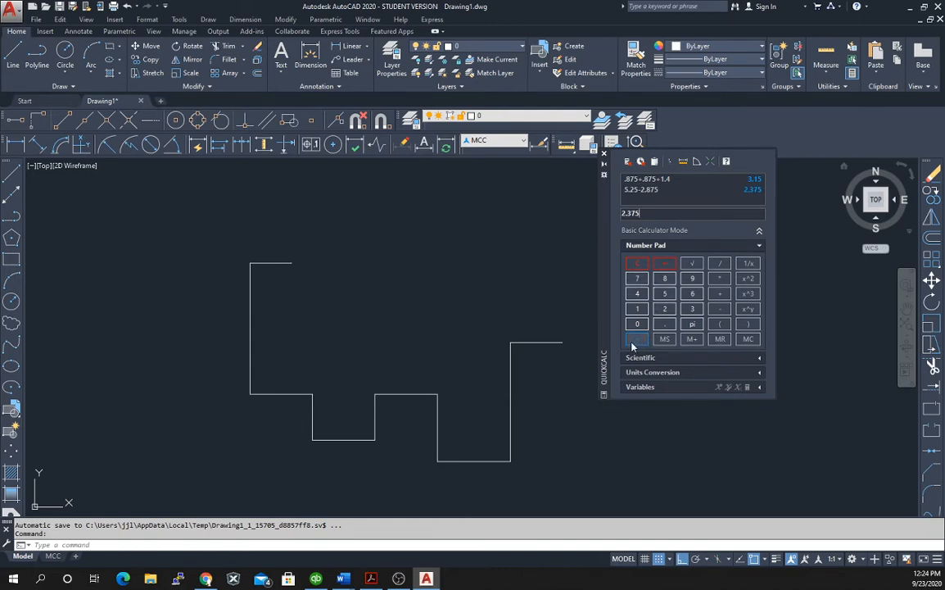
Step: Close the quick calculator and draw a line 2.875 units straight up from the open right end of the outline
{"action": "left_click", "coordinate": [603, 153]}
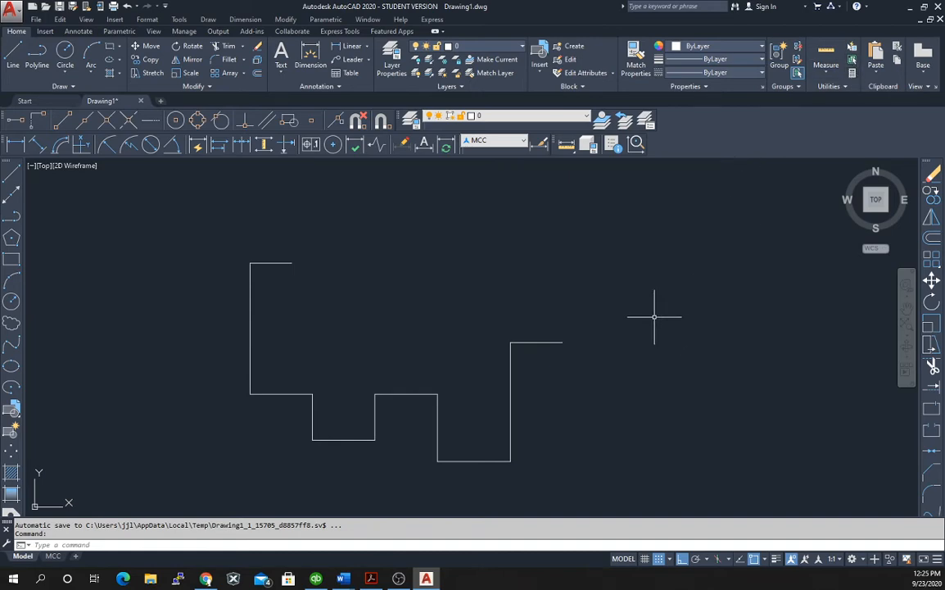
{"action": "left_click", "coordinate": [10, 175]}
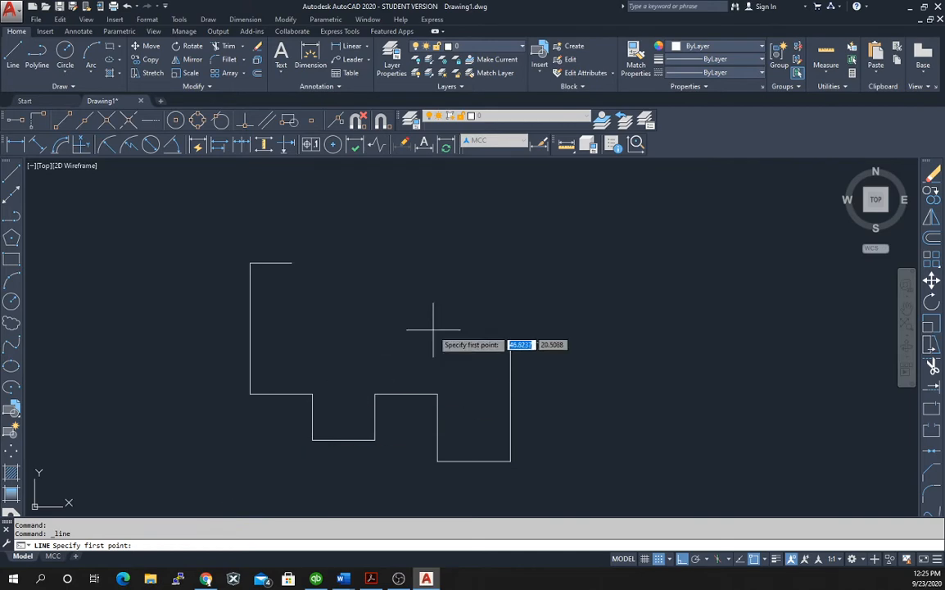
{"action": "left_click", "coordinate": [564, 341]}
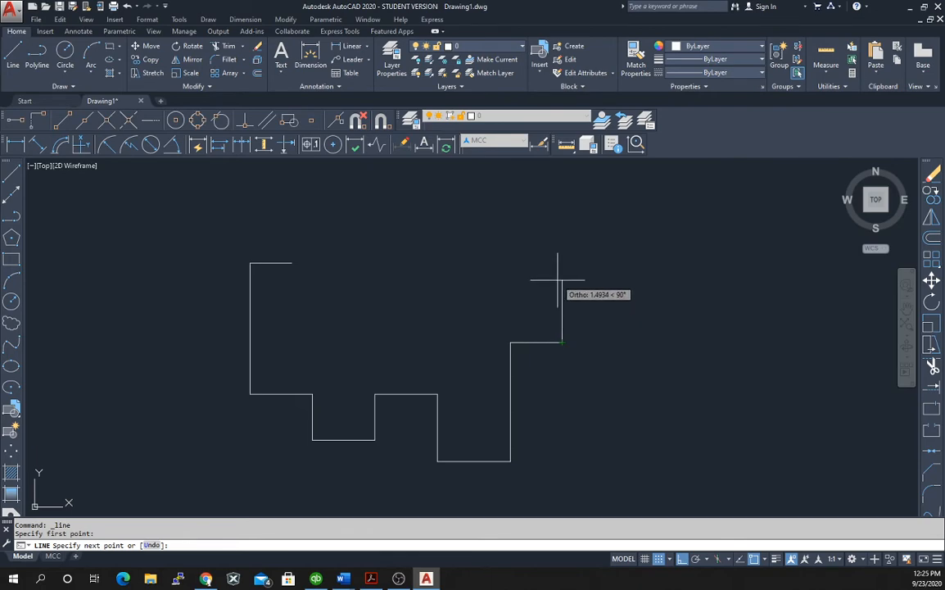
{"action": "type", "text": "2.875"}
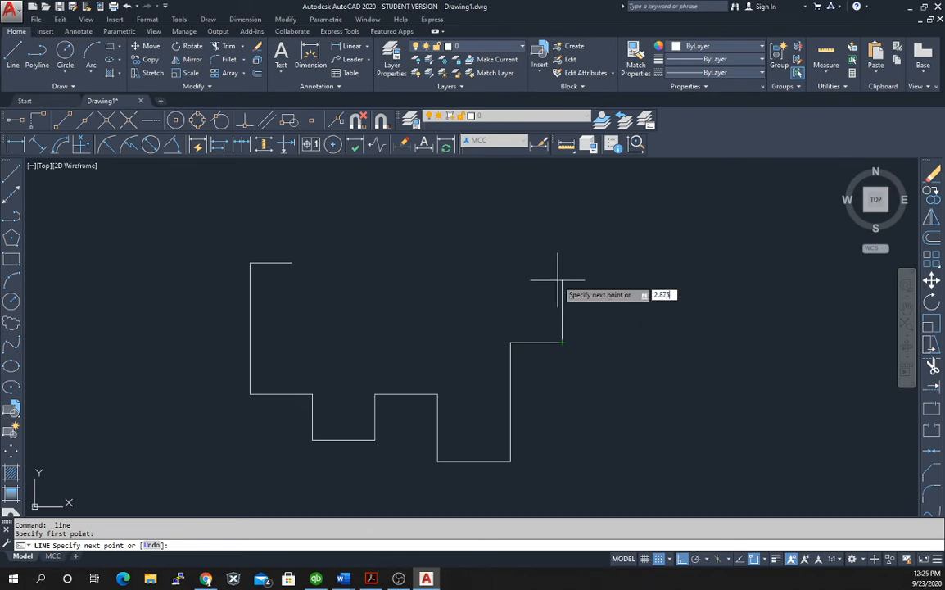
{"action": "key", "text": "Return"}
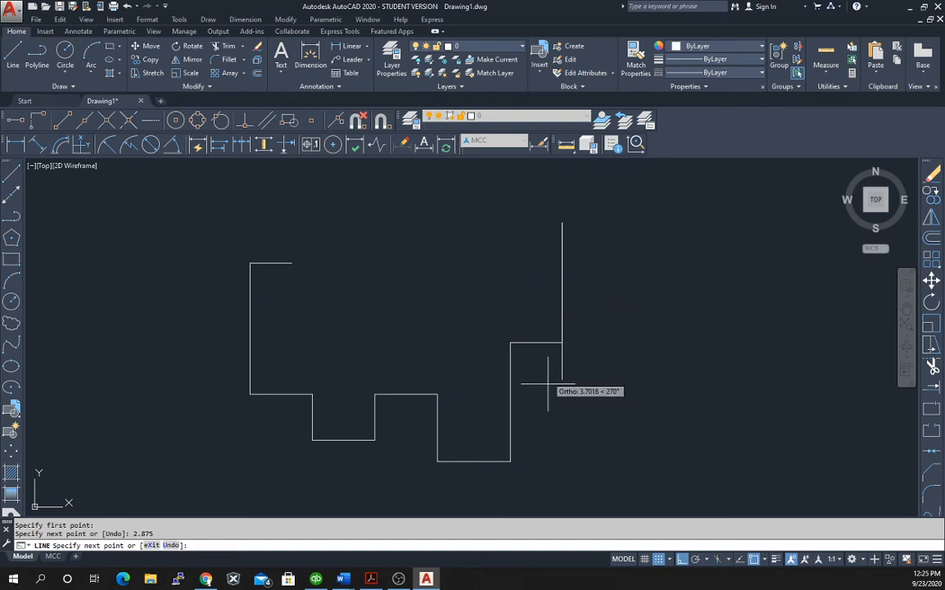
Step: Check the top-edge widths in the Acrobat handout, and in AutoCAD continue the outline 0.5 units to the left
{"action": "left_click", "coordinate": [371, 579]}
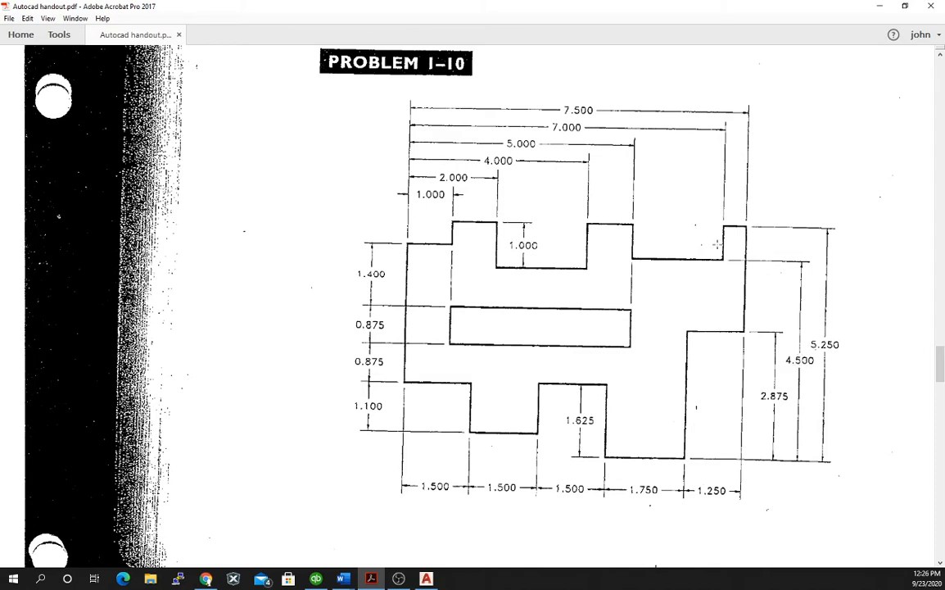
{"action": "left_click", "coordinate": [425, 580]}
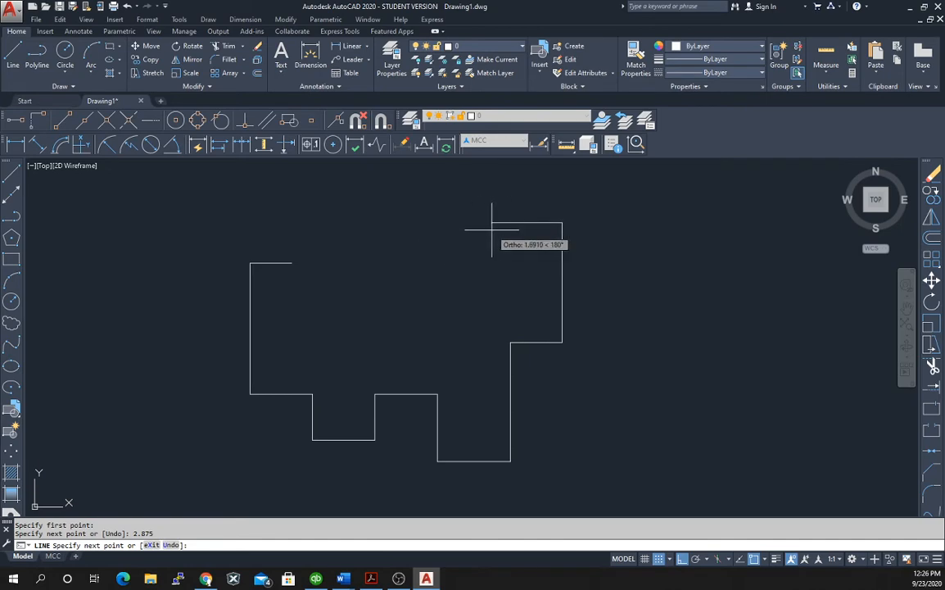
{"action": "type", "text": ".5"}
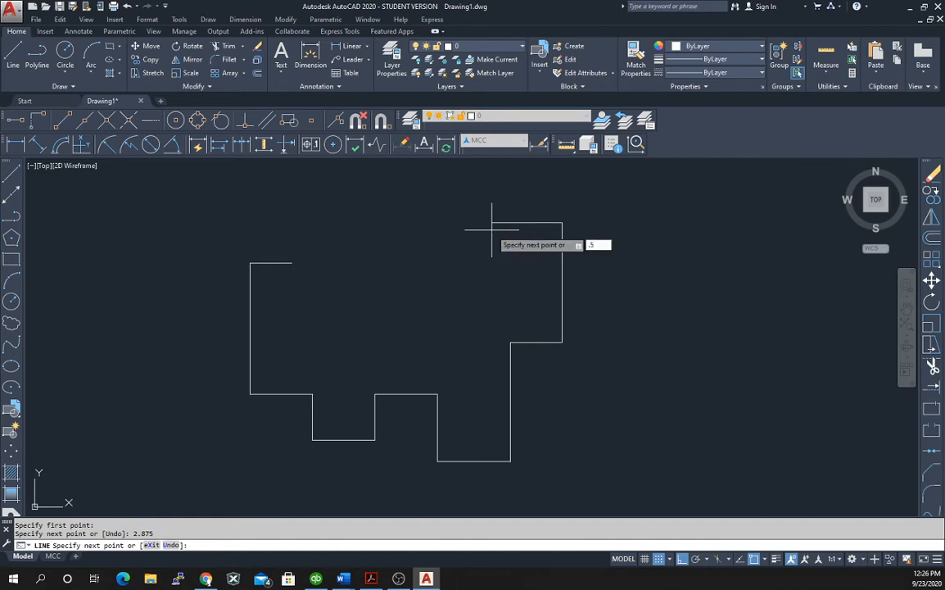
{"action": "key", "text": "Return"}
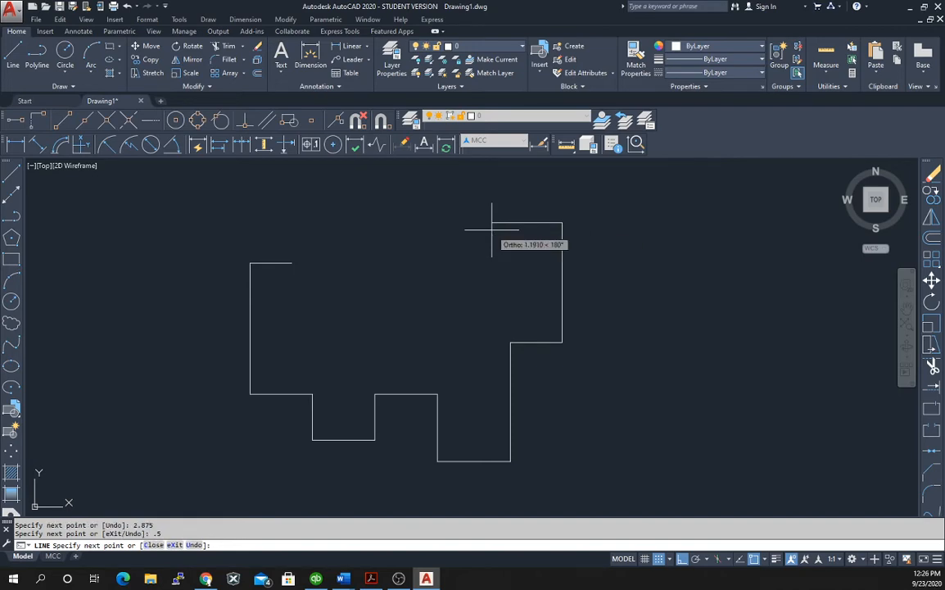
Step: Continue the outline 0.75 units straight down and 2 units to the left
{"action": "left_click", "coordinate": [540, 246]}
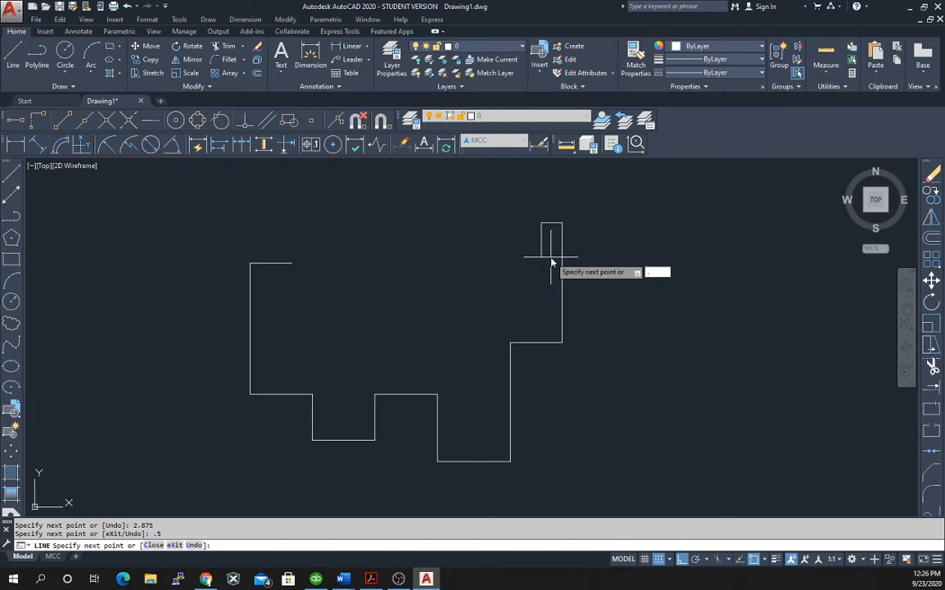
{"action": "type", "text": ".75"}
{"action": "key", "text": "Return"}
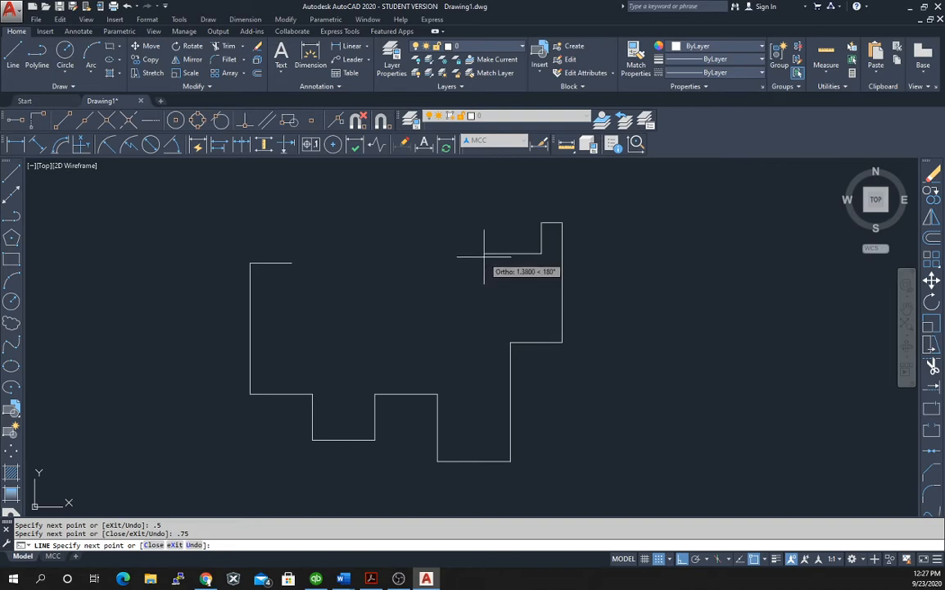
{"action": "type", "text": "2"}
{"action": "key", "text": "Return"}
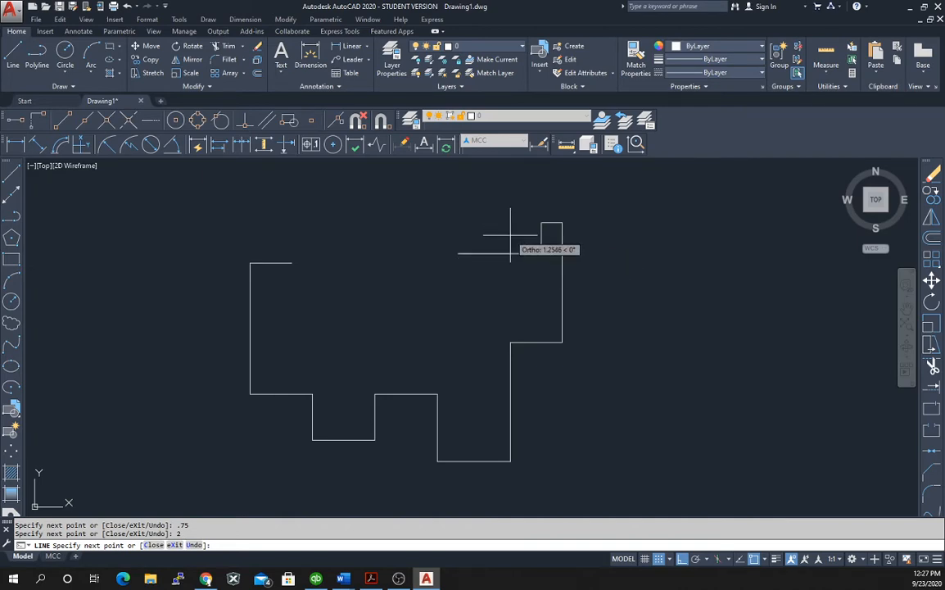
Step: Continue the outline straight up to the height of the right tab's top corner, using object snap with Ortho on and tracking off
{"action": "left_click", "coordinate": [457, 254]}
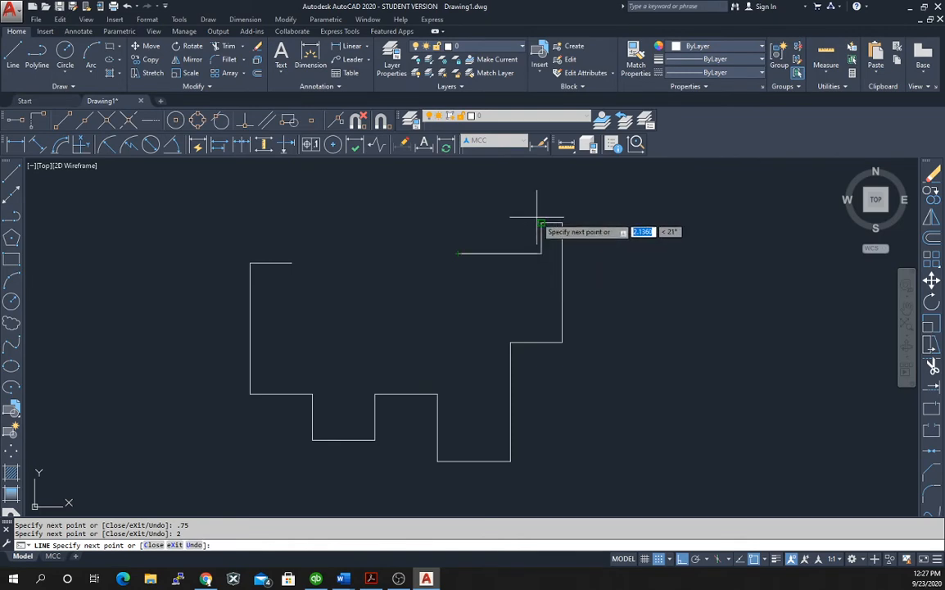
{"action": "left_click", "coordinate": [740, 559]}
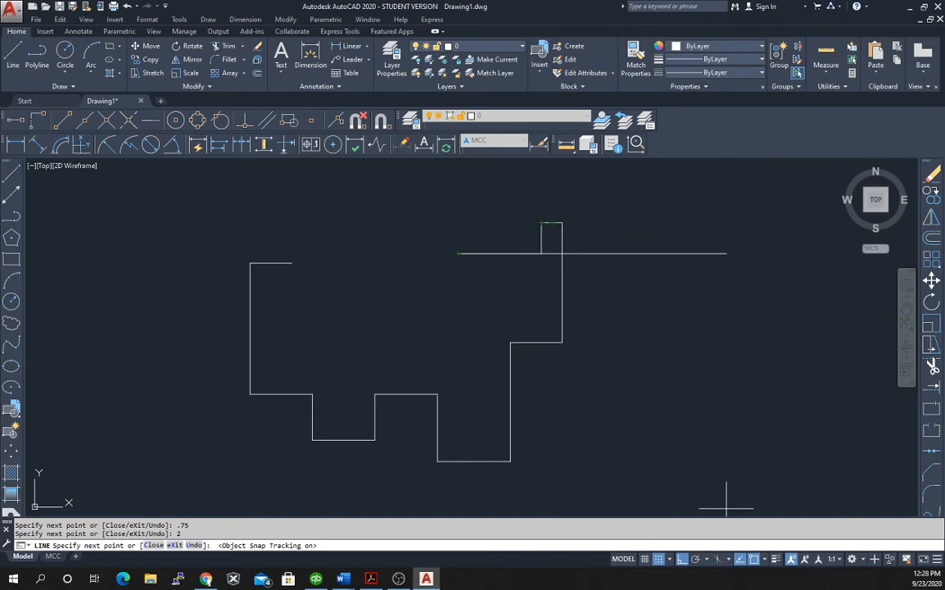
{"action": "left_click", "coordinate": [747, 560]}
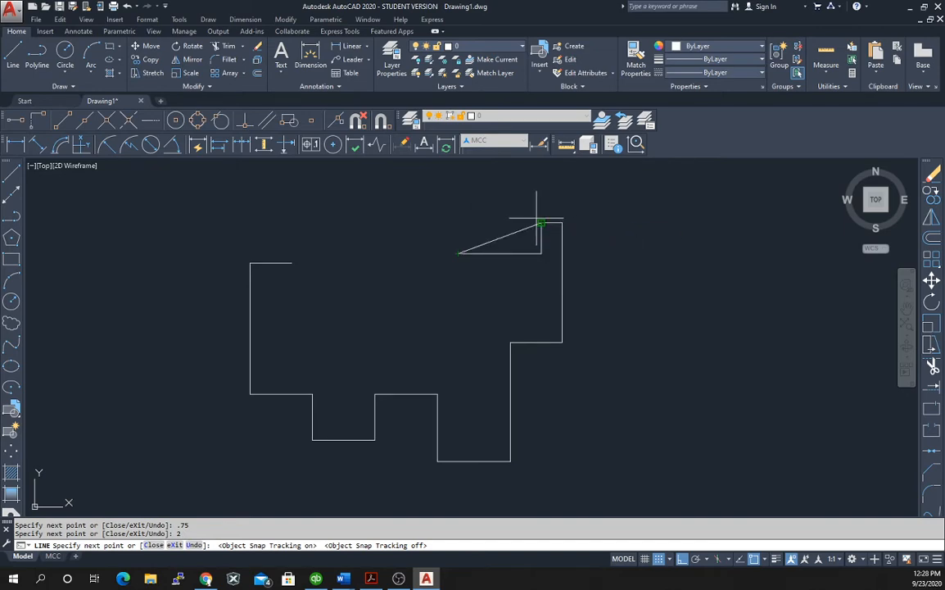
{"action": "key", "text": "F8"}
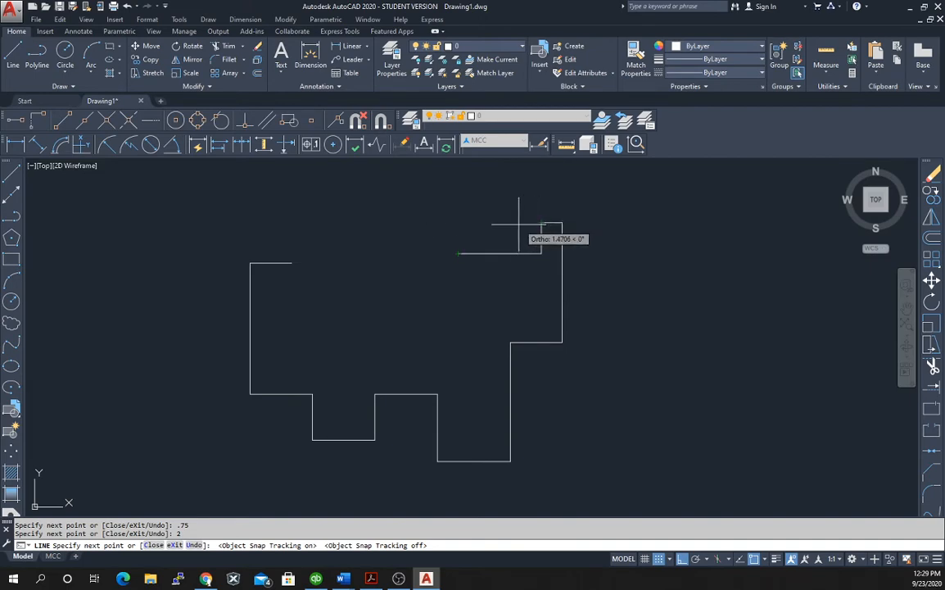
{"action": "left_click", "coordinate": [457, 222]}
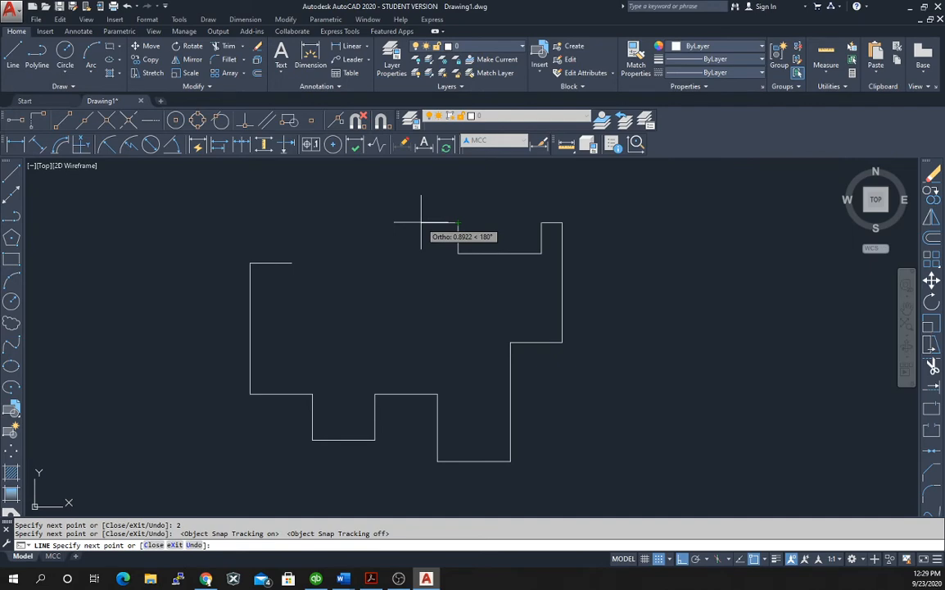
Step: Continue the outline 1 unit to the left and 1 unit straight down
{"action": "type", "text": "1"}
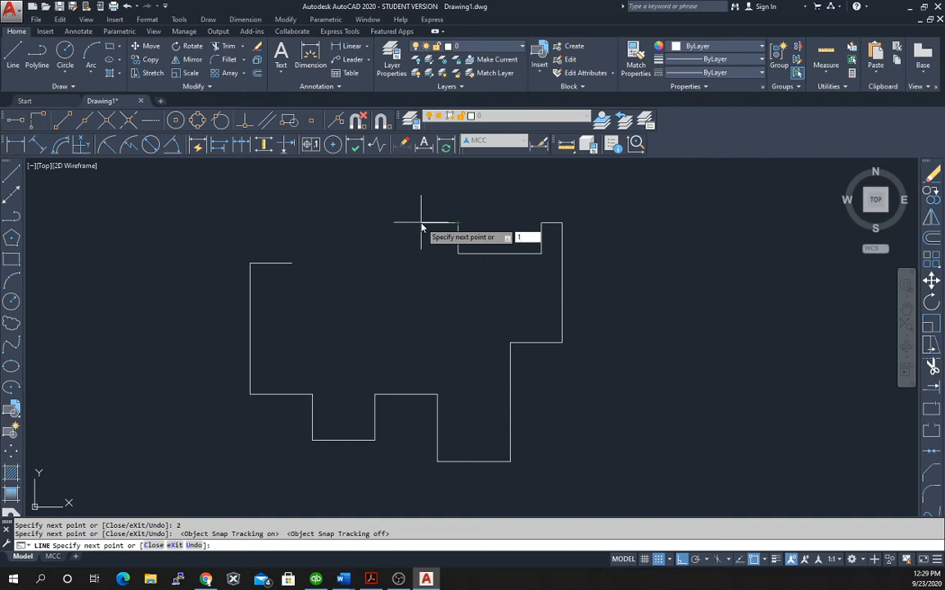
{"action": "key", "text": "Return"}
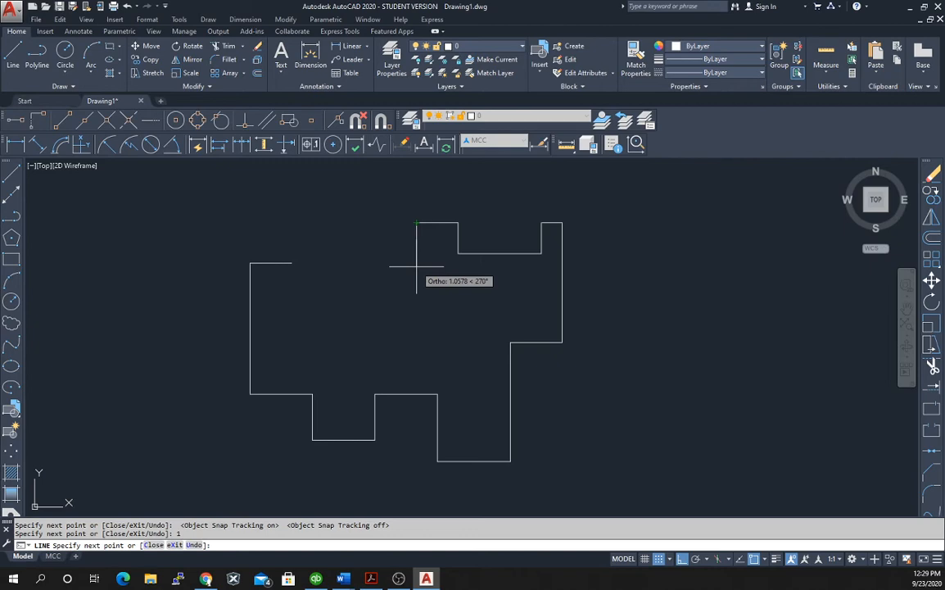
{"action": "type", "text": "1"}
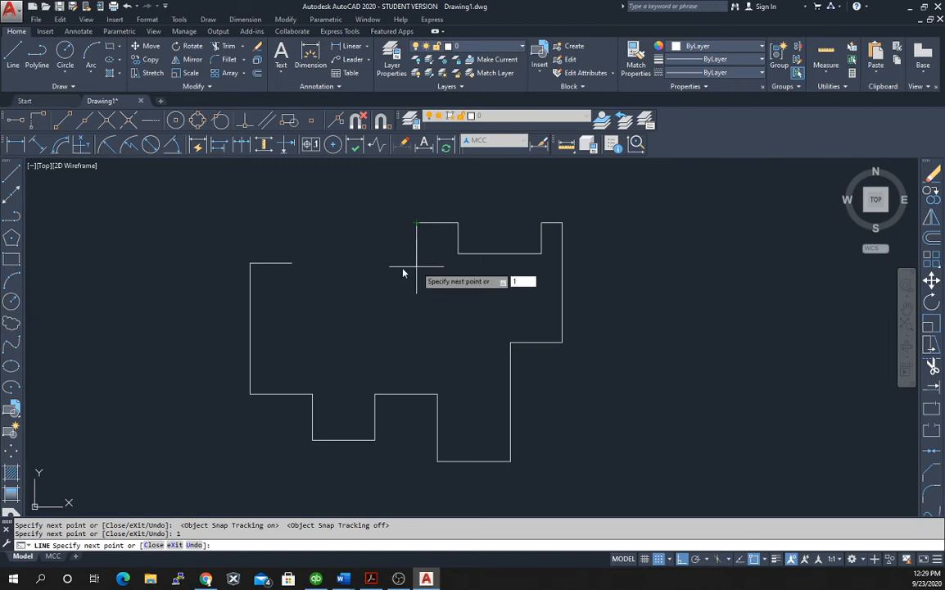
{"action": "key", "text": "Return"}
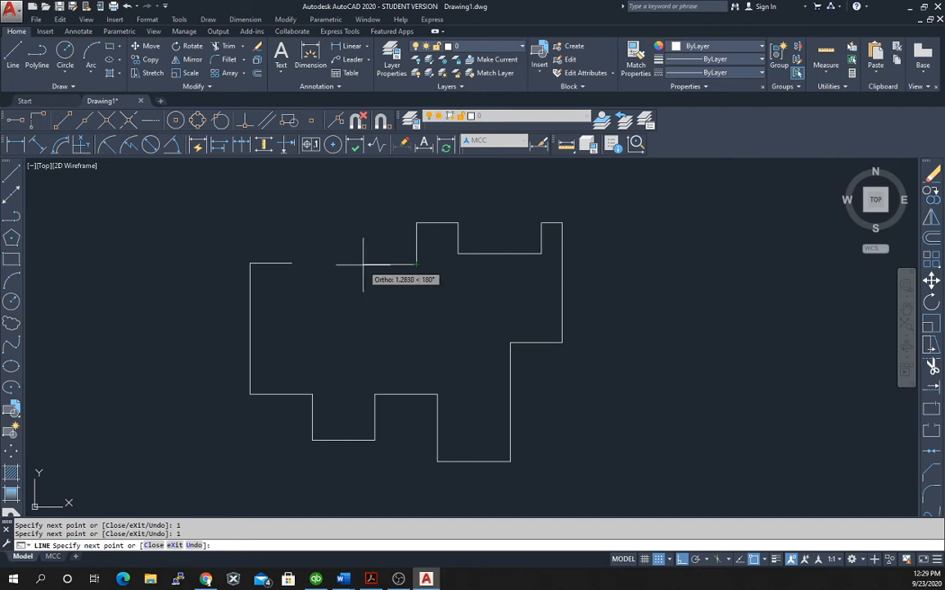
Step: Check the upper notch dimensions in the Acrobat handout, and in AutoCAD continue the outline 2 units to the left and 1 unit straight up
{"action": "left_click", "coordinate": [372, 578]}
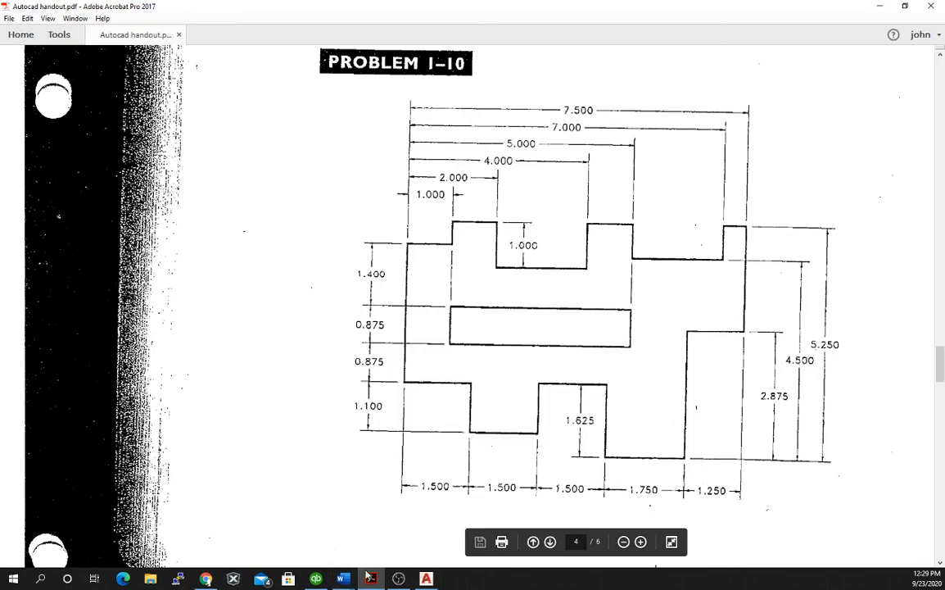
{"action": "left_click", "coordinate": [426, 579]}
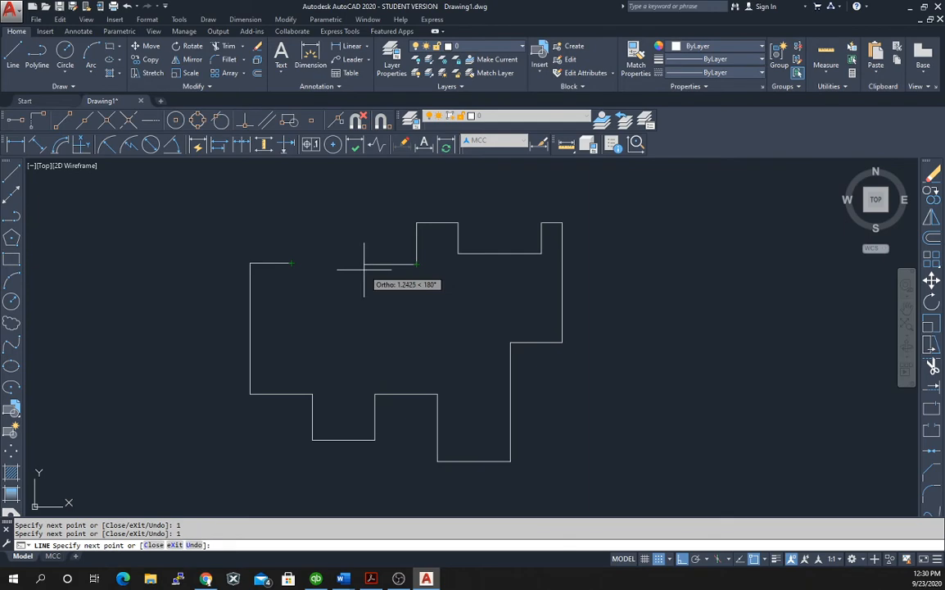
{"action": "type", "text": "2"}
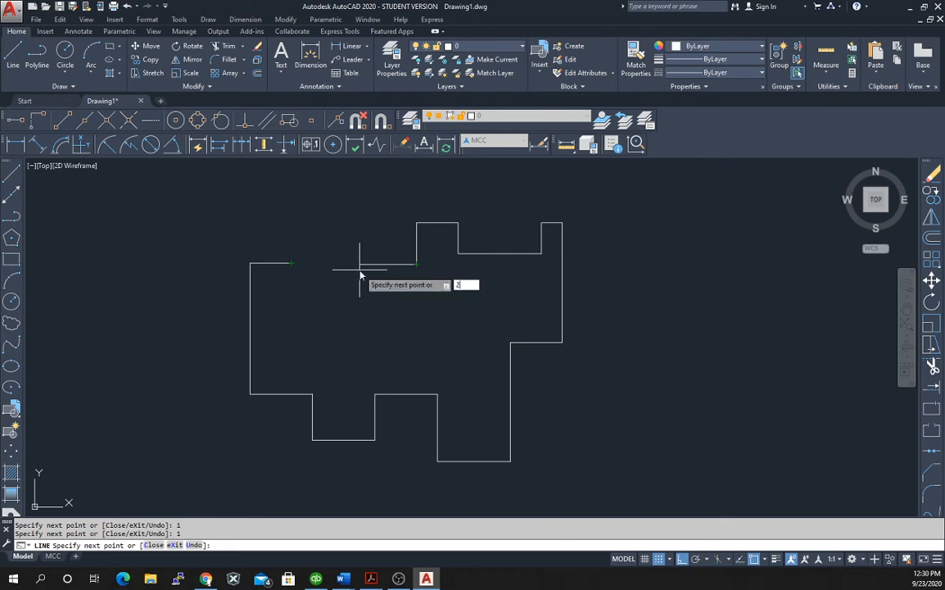
{"action": "key", "text": "Return"}
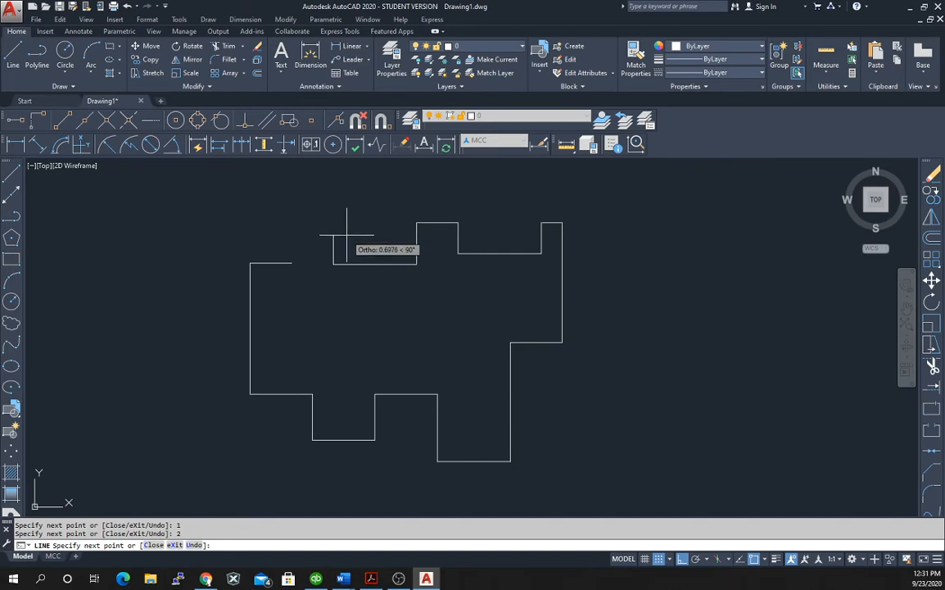
{"action": "type", "text": "1"}
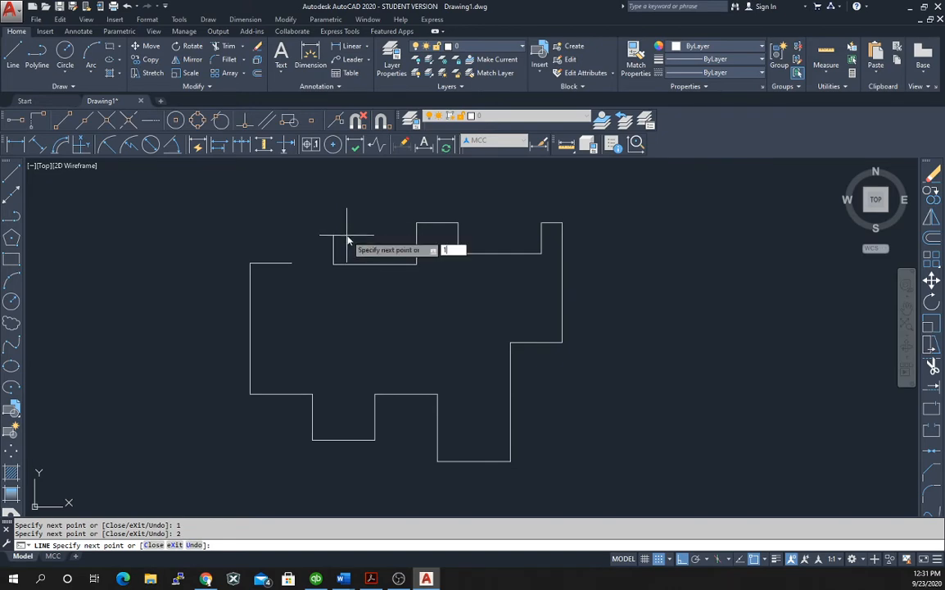
{"action": "key", "text": "Return"}
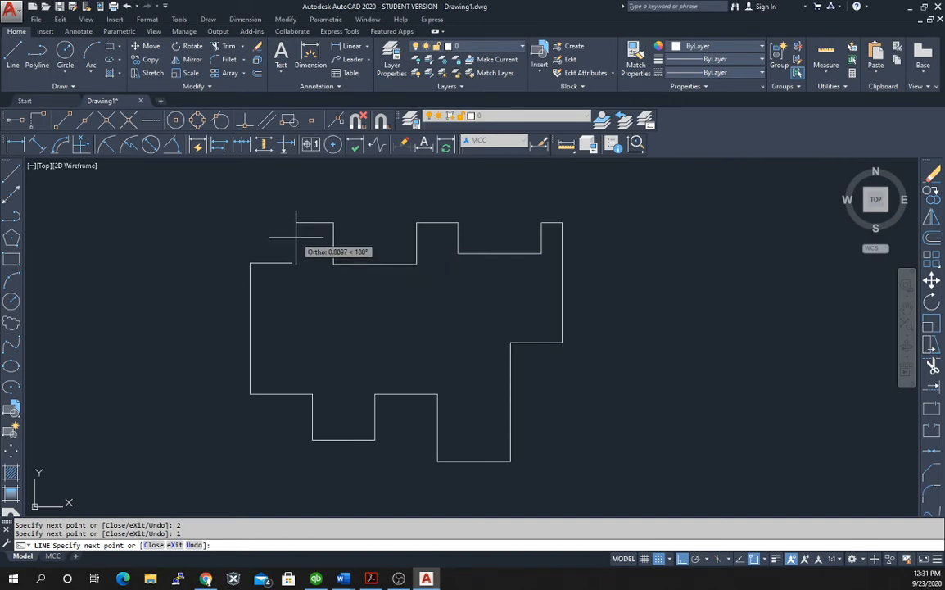
Step: Continue the outline 1 unit to the left, join it straight down to the open upper-left line's endpoint, and end the line
{"action": "type", "text": "1"}
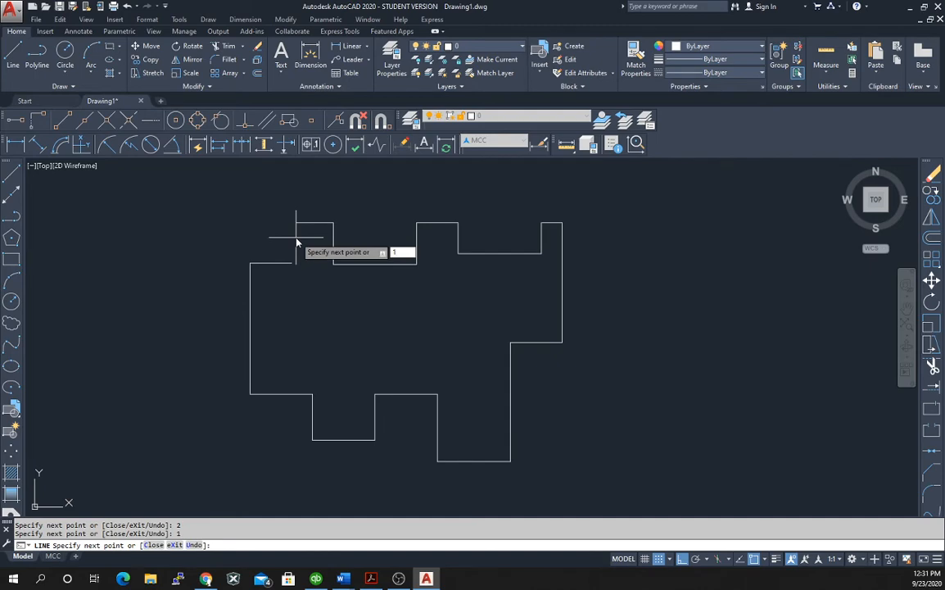
{"action": "key", "text": "Return"}
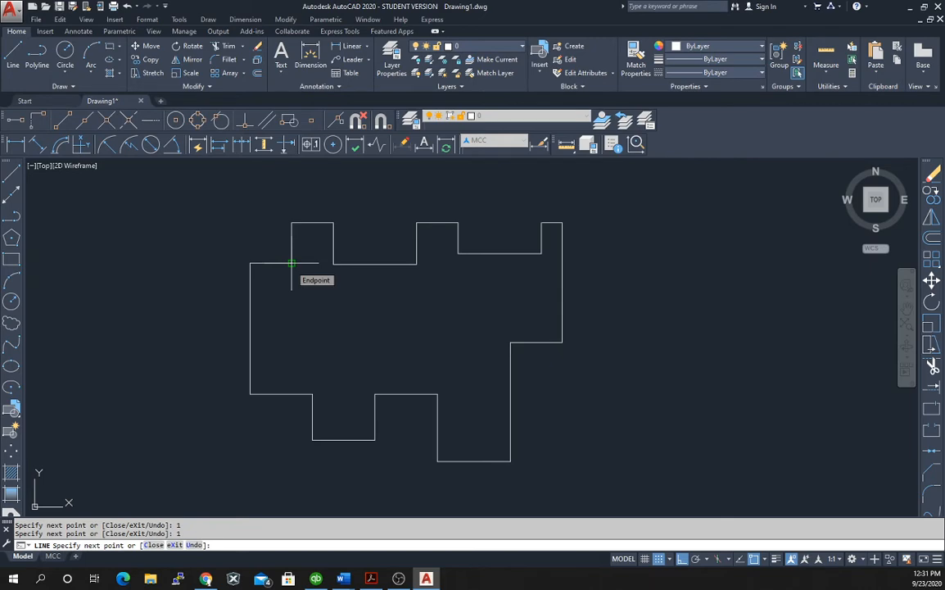
{"action": "left_click", "coordinate": [291, 263]}
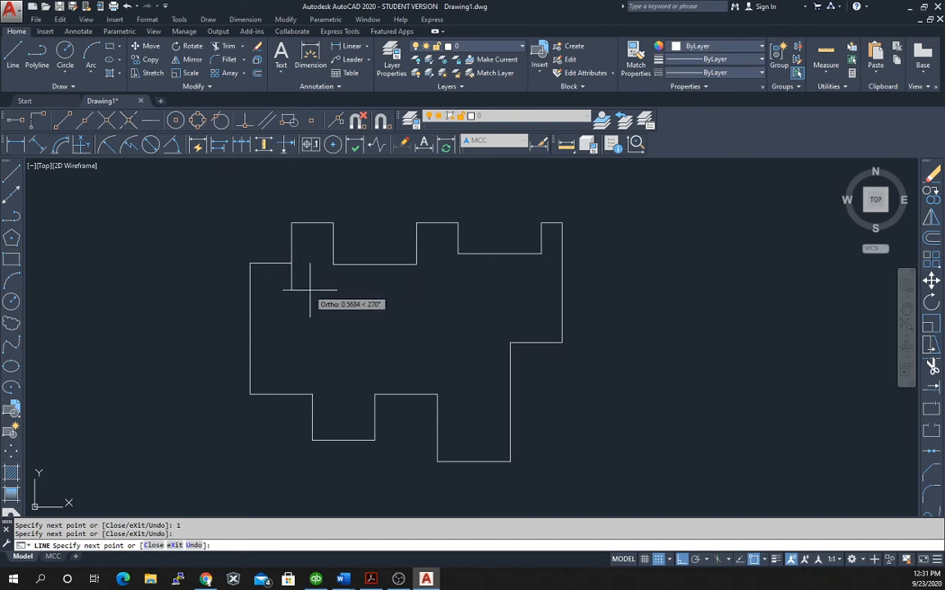
{"action": "key", "text": "Escape"}
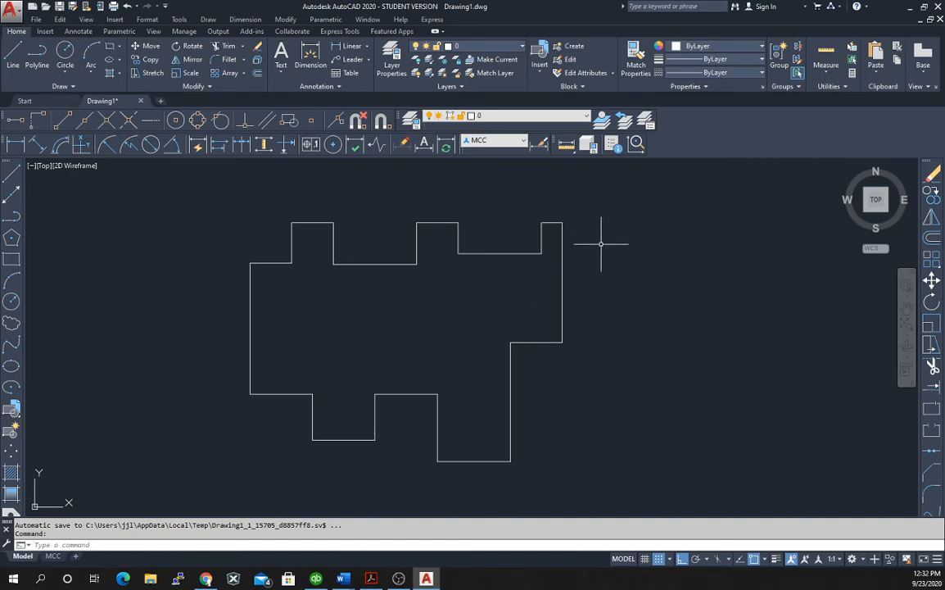
{"action": "left_click", "coordinate": [566, 145]}
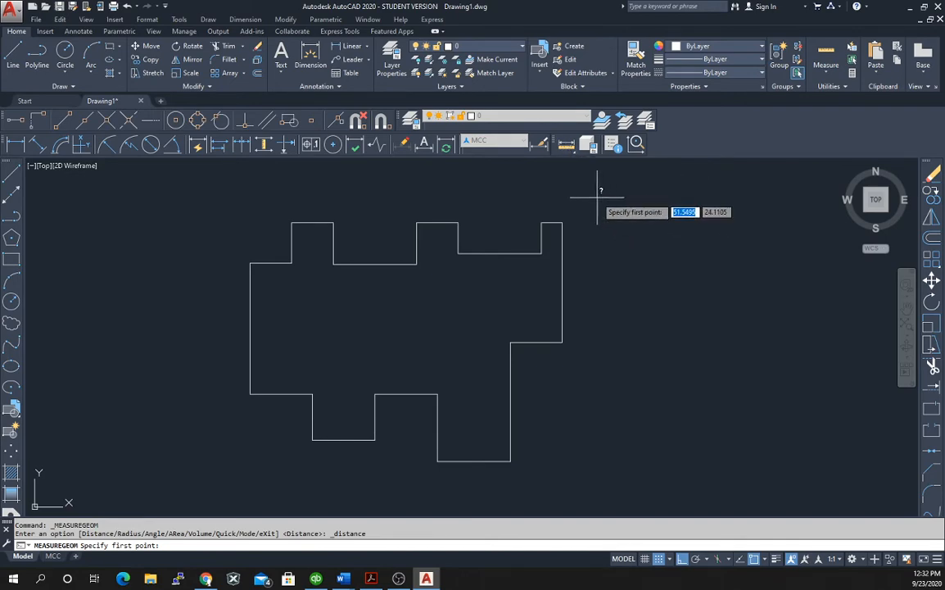
{"action": "key", "text": "Escape"}
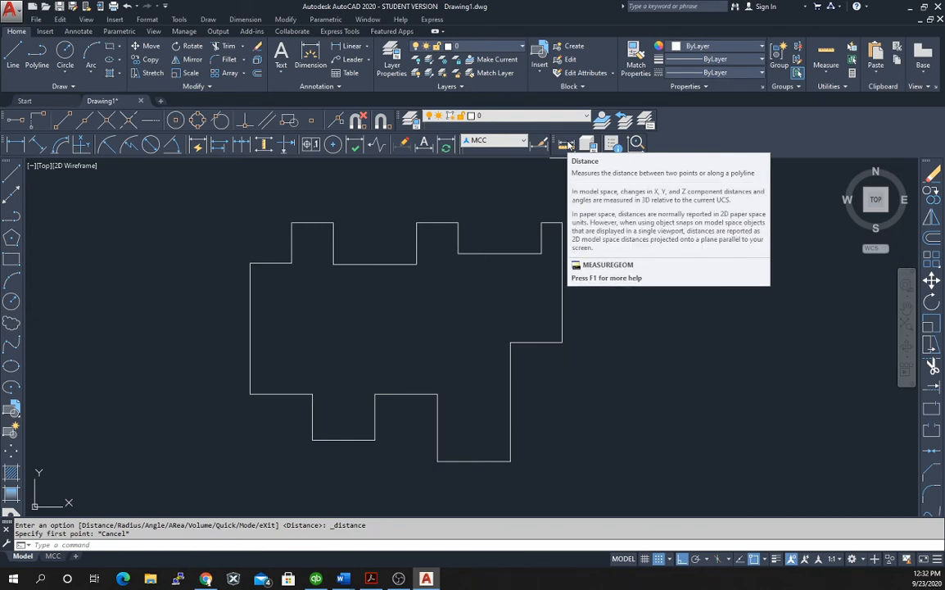
{"action": "key", "text": "Escape"}
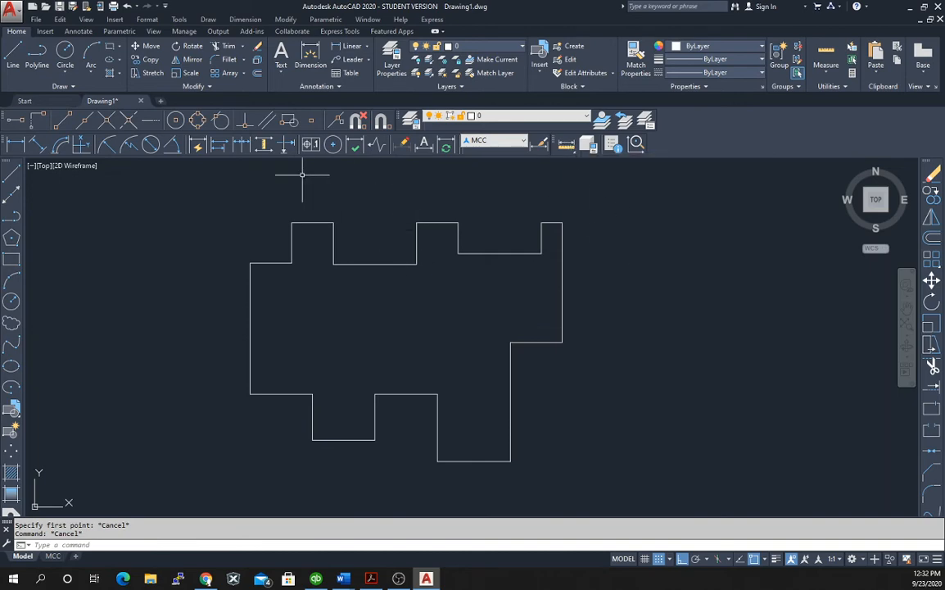
Step: Measure the outline's left vertical edge from its upper corner to its lower corner, and review the earlier results in the calculator
{"action": "left_click", "coordinate": [569, 143]}
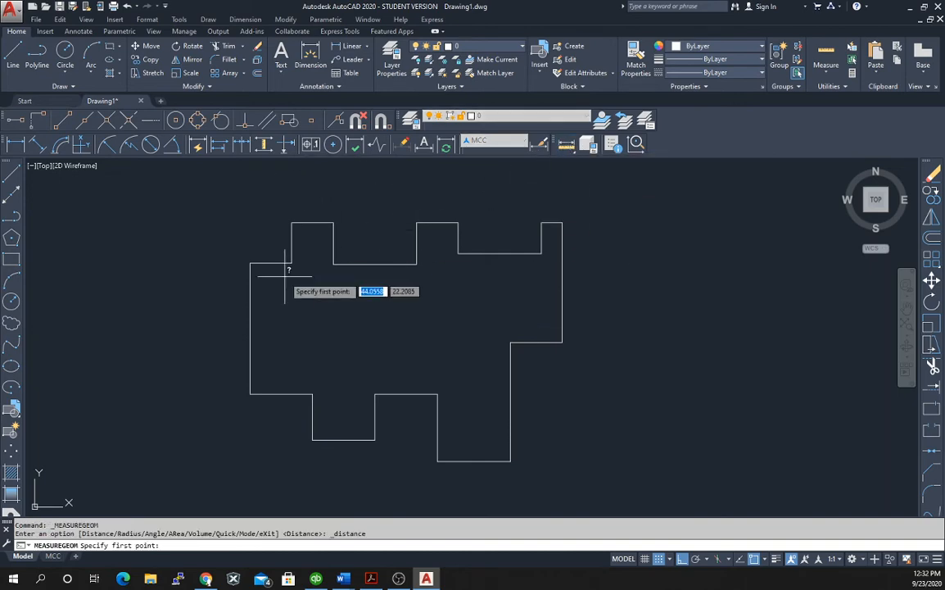
{"action": "left_click", "coordinate": [250, 264]}
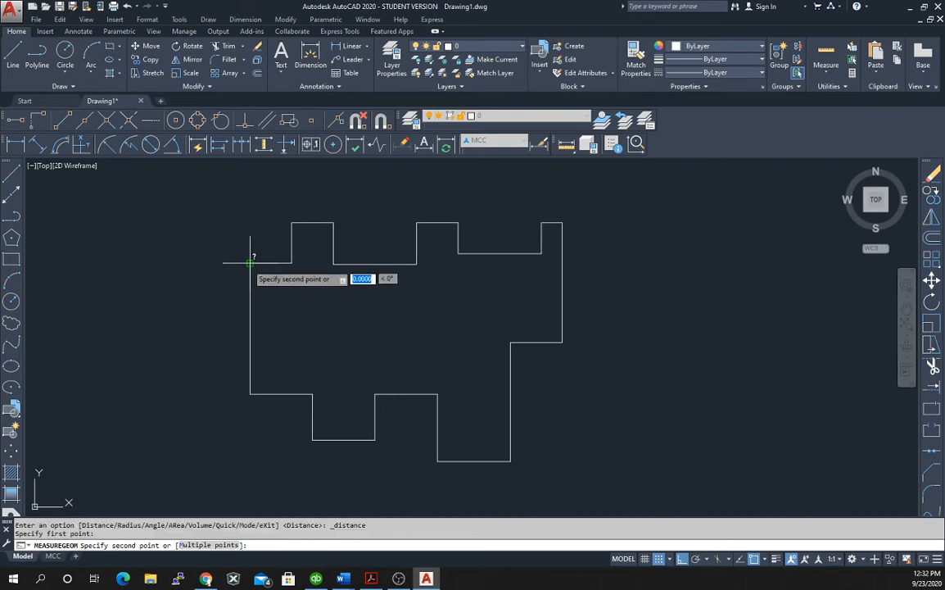
{"action": "left_click", "coordinate": [249, 393]}
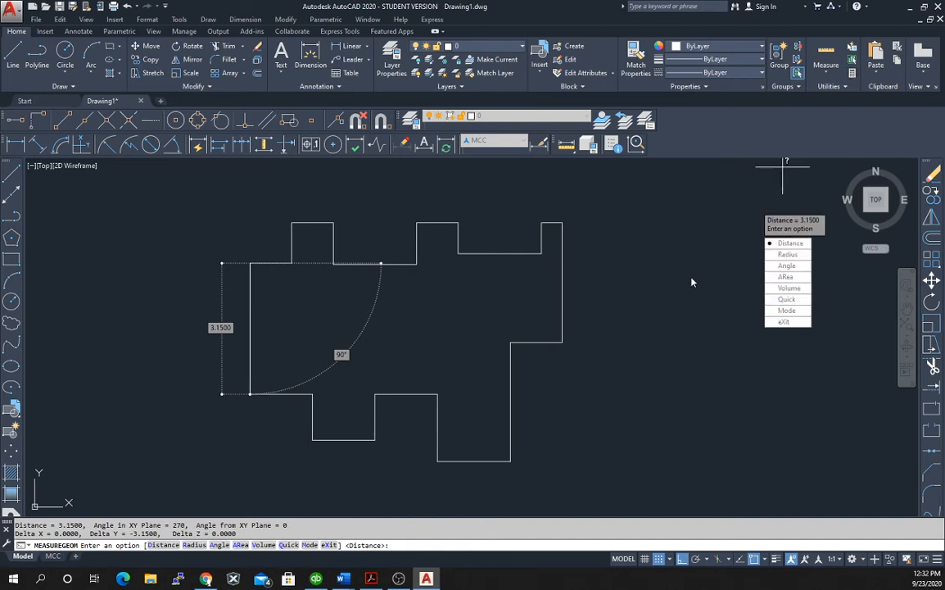
{"action": "key", "text": "Escape"}
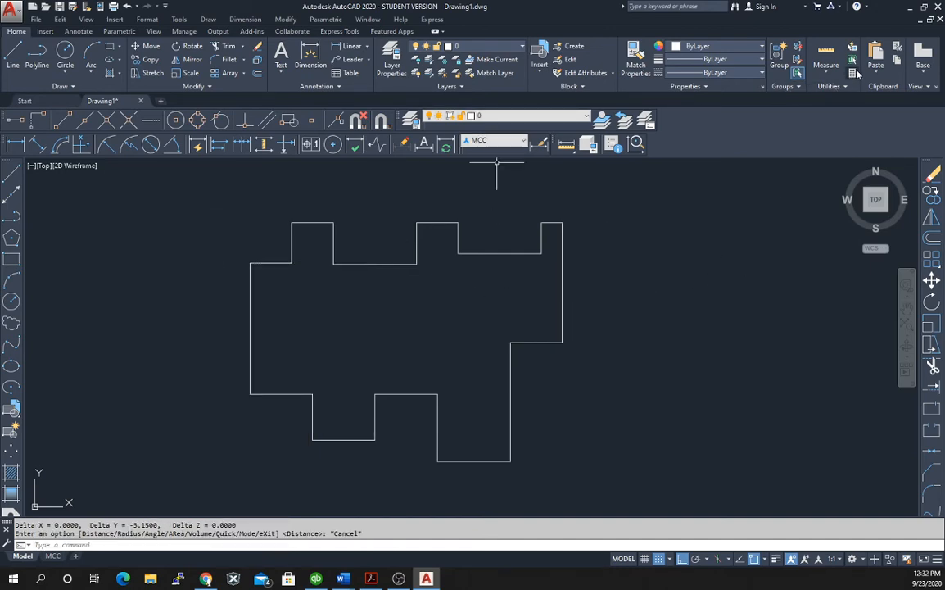
{"action": "left_click", "coordinate": [851, 73]}
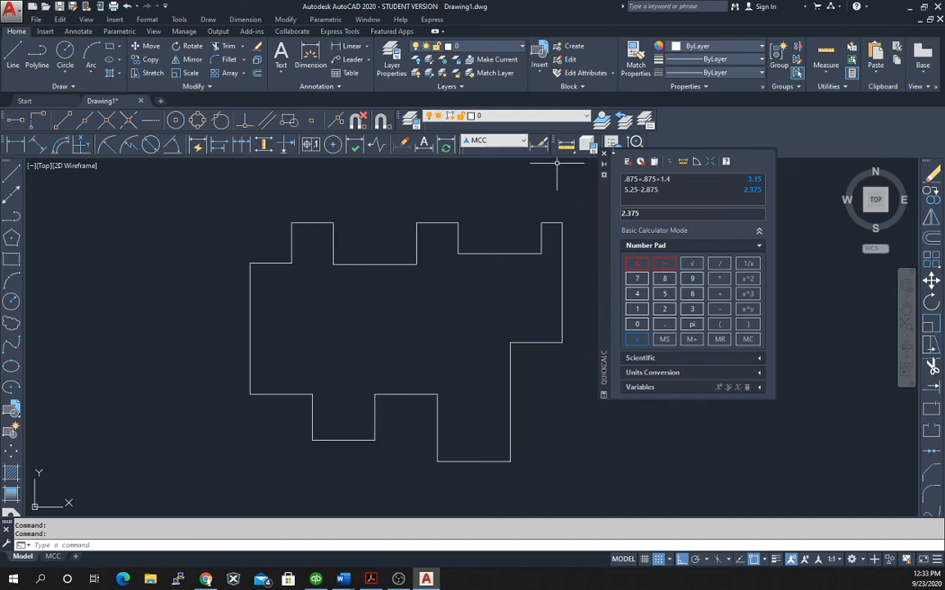
{"action": "left_click", "coordinate": [604, 154]}
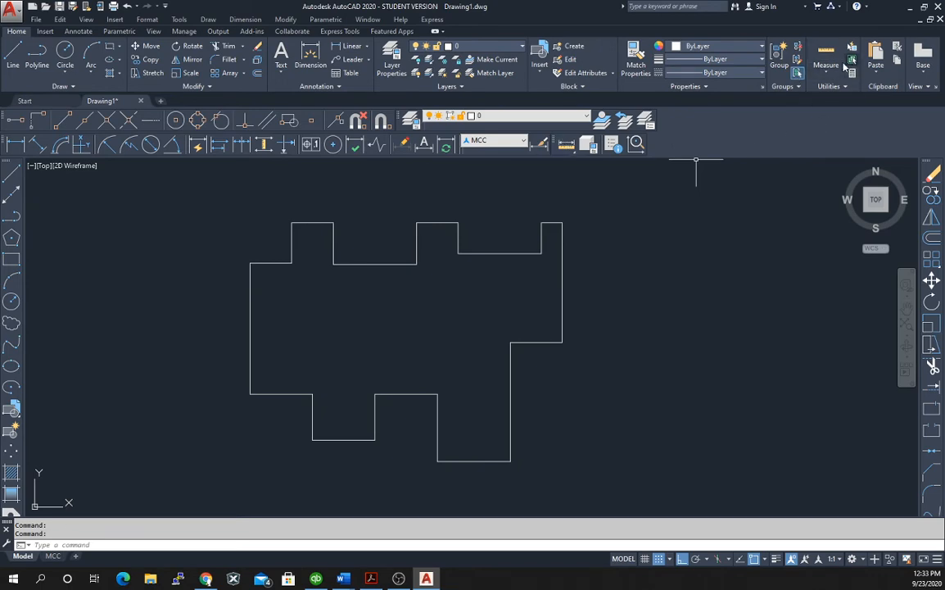
Step: Check the lengths of the left vertical edges of the two bottom tabs with the distance measuring tool
{"action": "left_click", "coordinate": [566, 145]}
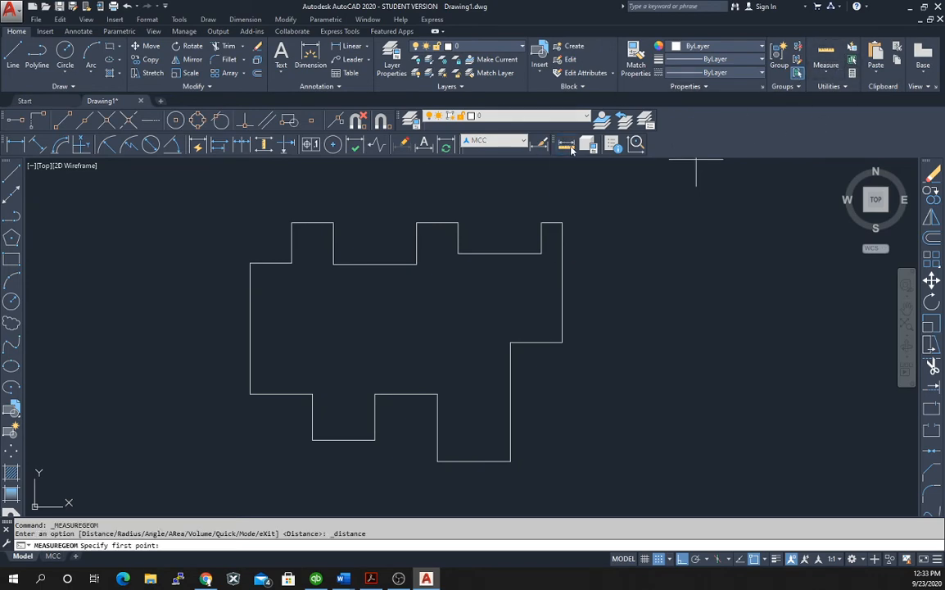
{"action": "left_click", "coordinate": [312, 394]}
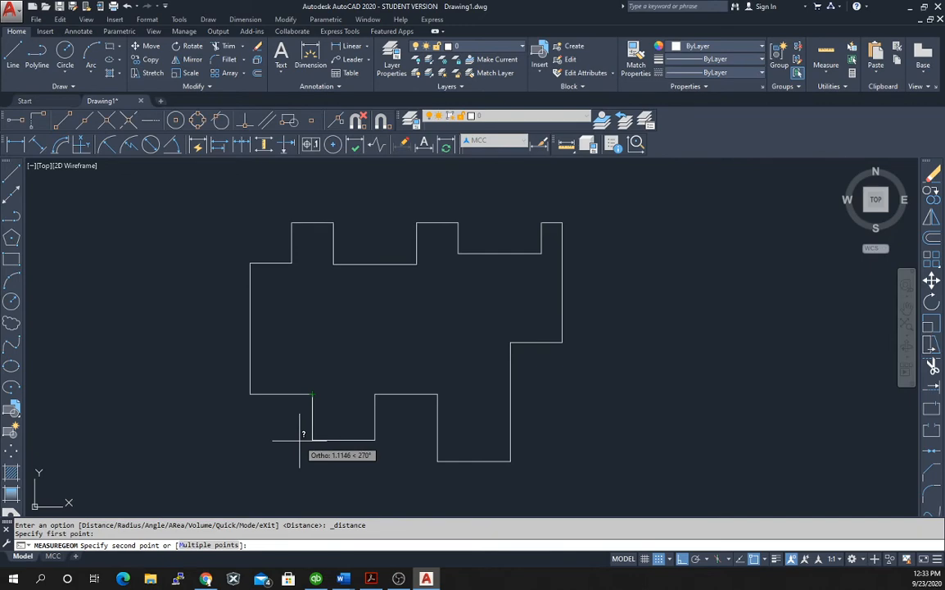
{"action": "key", "text": "Escape"}
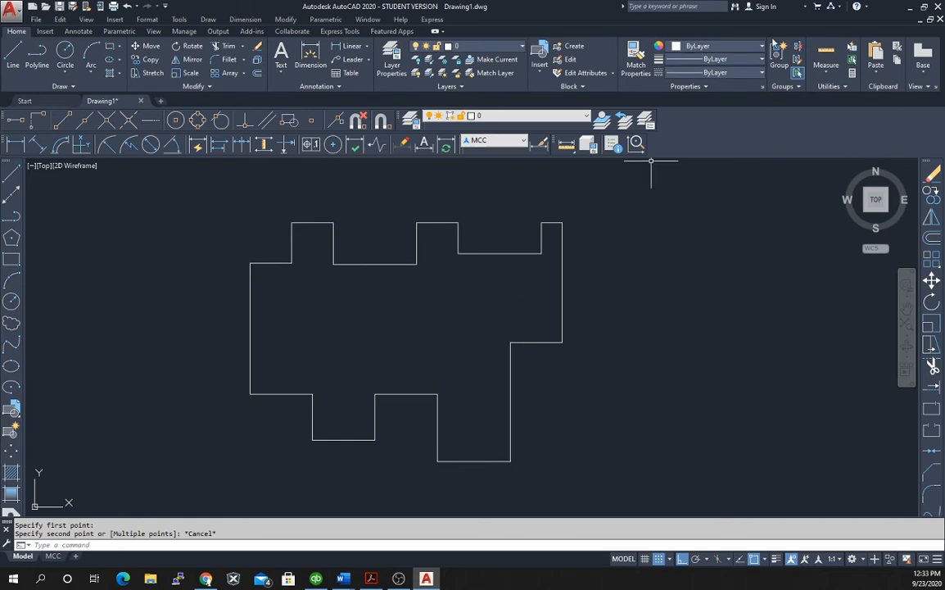
{"action": "left_click", "coordinate": [565, 145]}
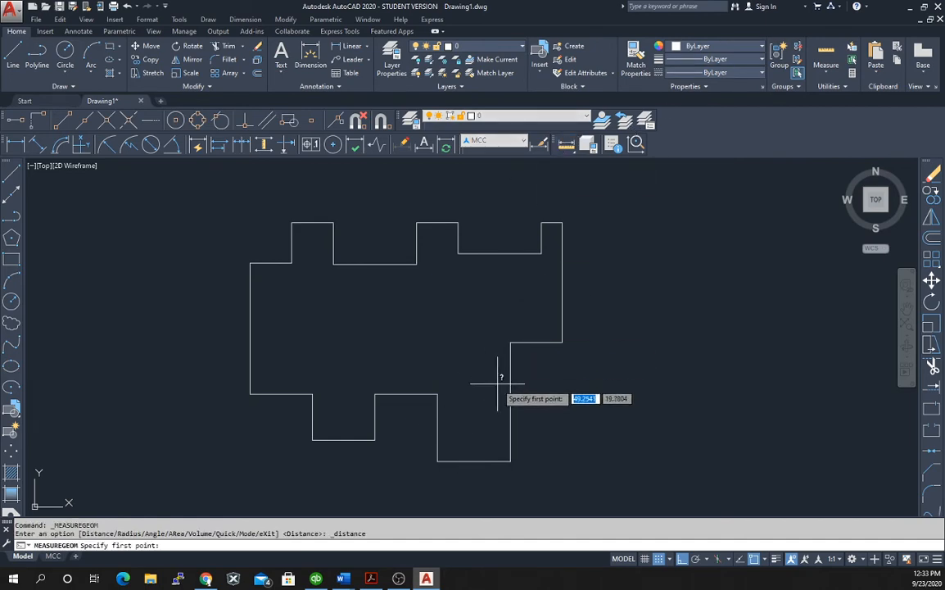
{"action": "left_click", "coordinate": [438, 394]}
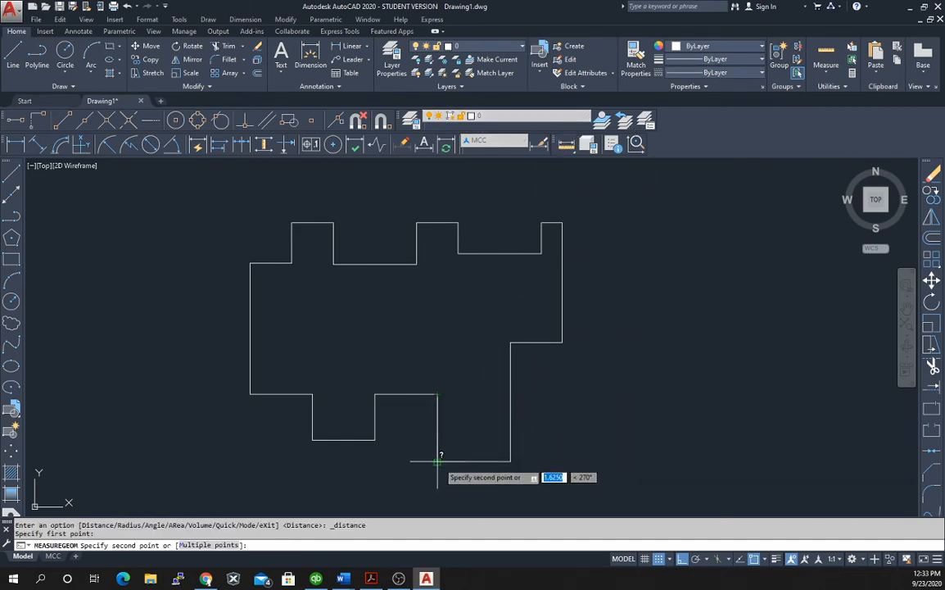
{"action": "key", "text": "Escape"}
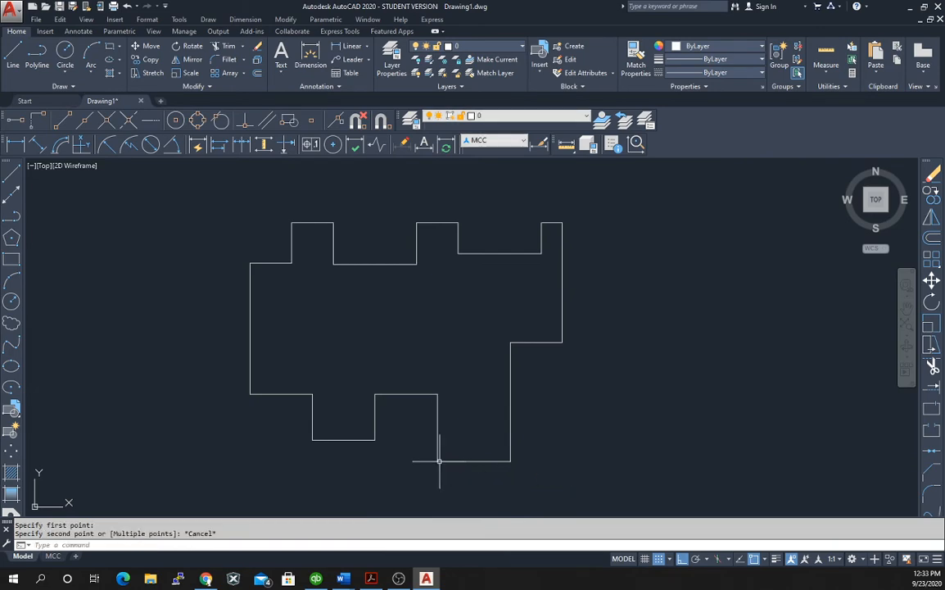
{"action": "key", "text": "Escape"}
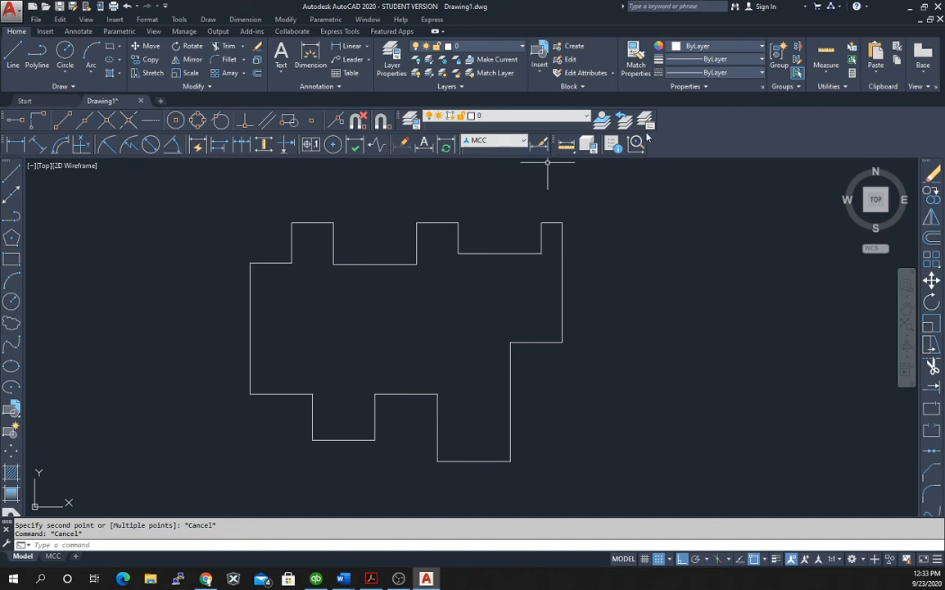
Step: Measure the bottom-right tab's right vertical edge from the inner corner of the step down to its lower corner
{"action": "left_click", "coordinate": [568, 145]}
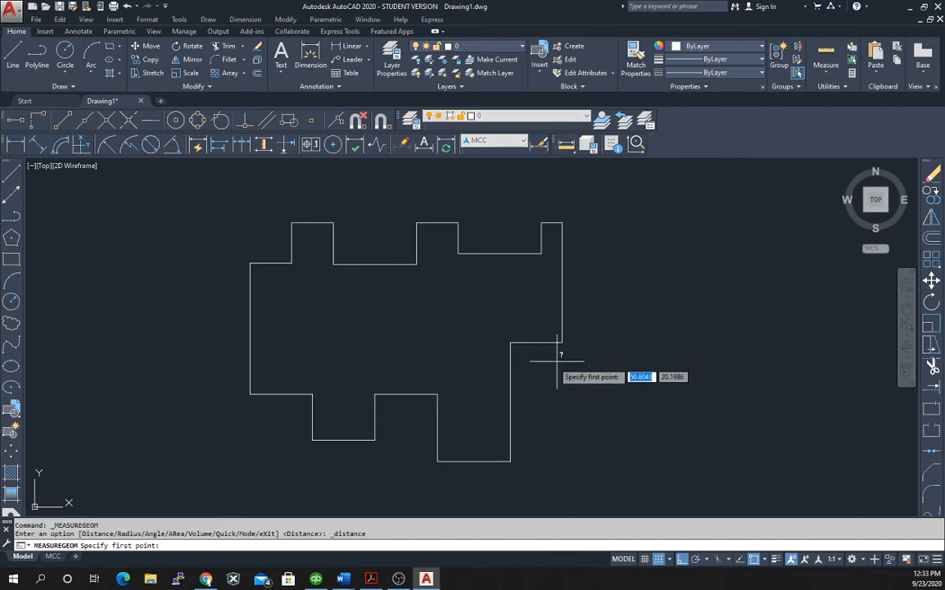
{"action": "left_click", "coordinate": [512, 341]}
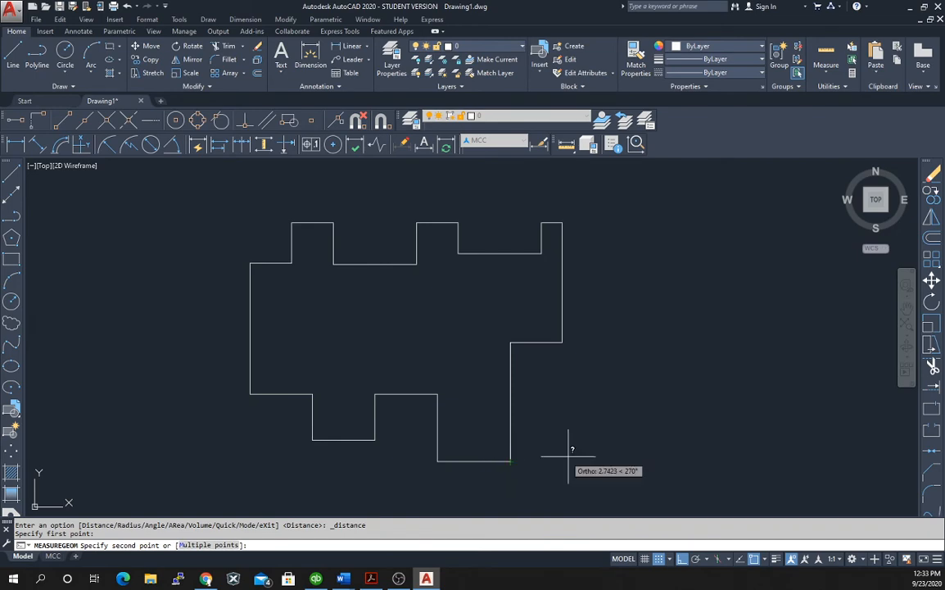
{"action": "left_click", "coordinate": [510, 461]}
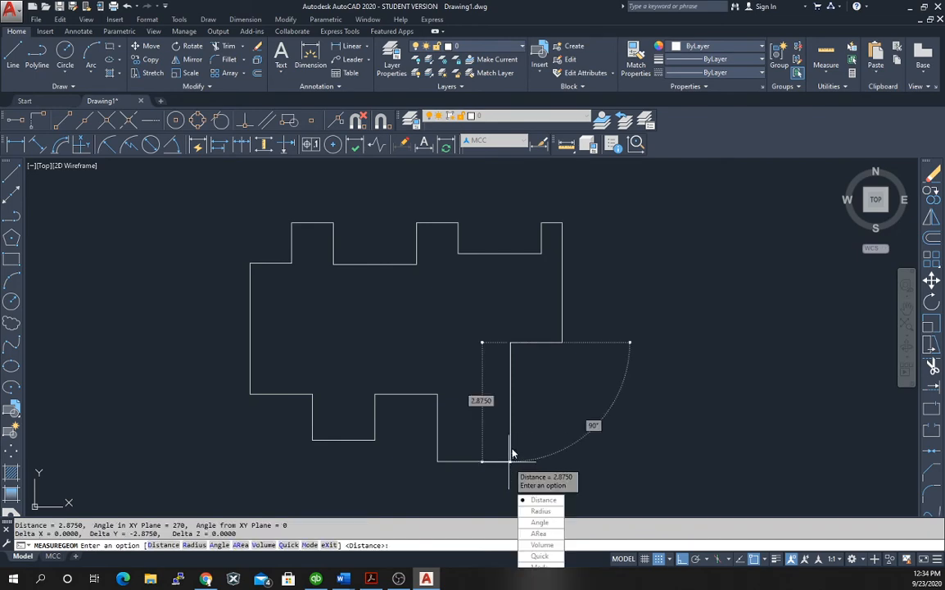
{"action": "key", "text": "Escape"}
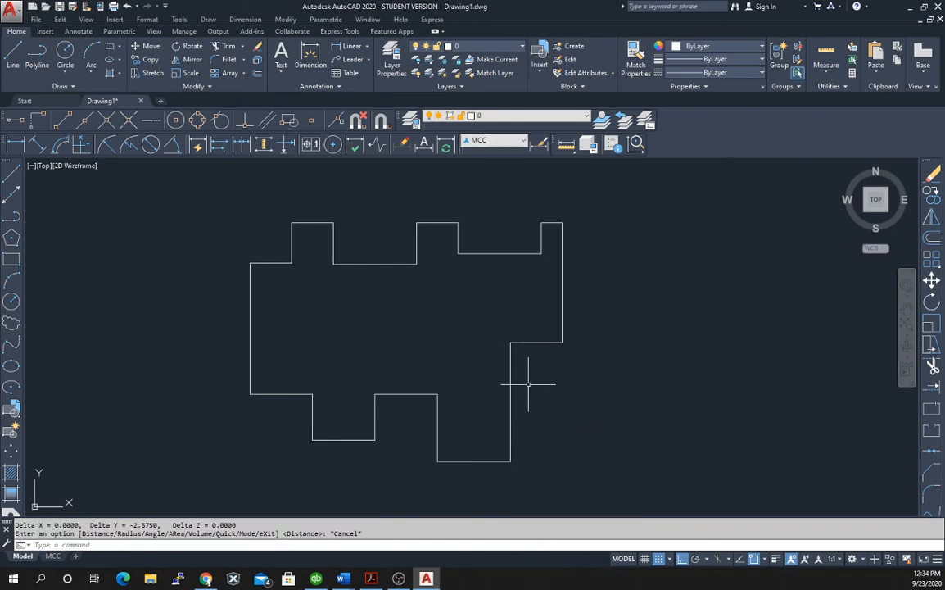
{"action": "left_click", "coordinate": [566, 144]}
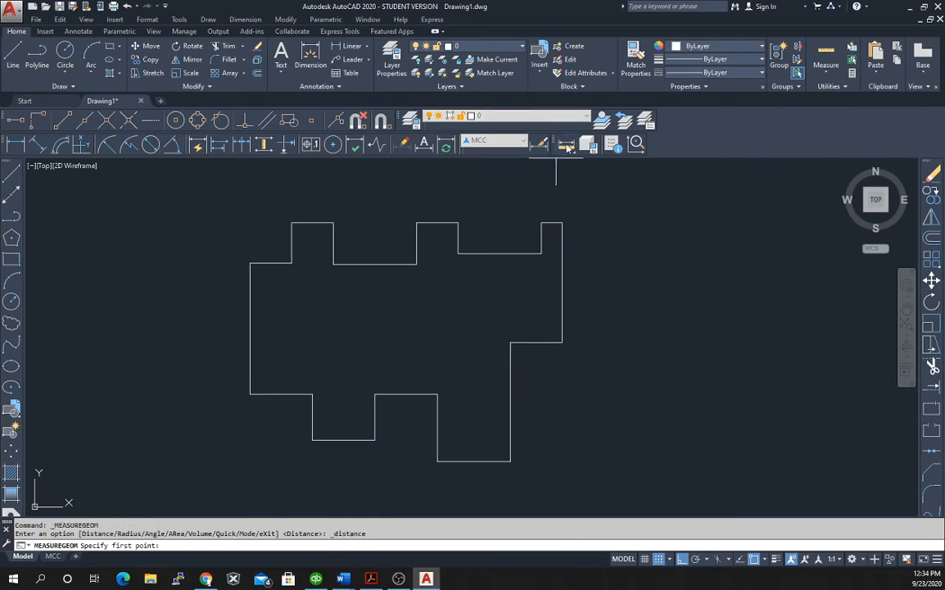
{"action": "left_click", "coordinate": [562, 221]}
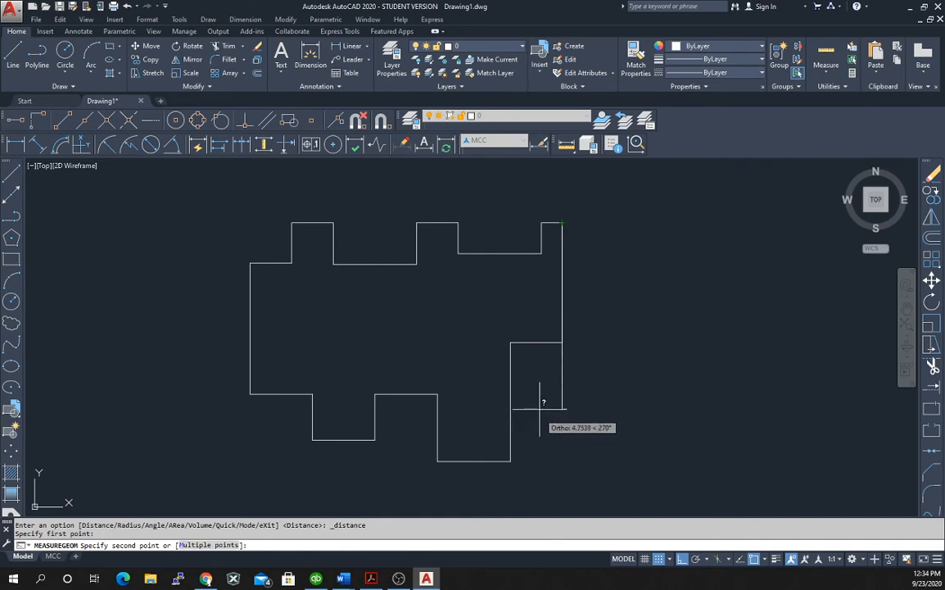
{"action": "key", "text": "Escape"}
Step: Measure from the bottom-right tab's lower right corner to the outline's top-right corner, and review the earlier calculator results
{"action": "left_click", "coordinate": [567, 145]}
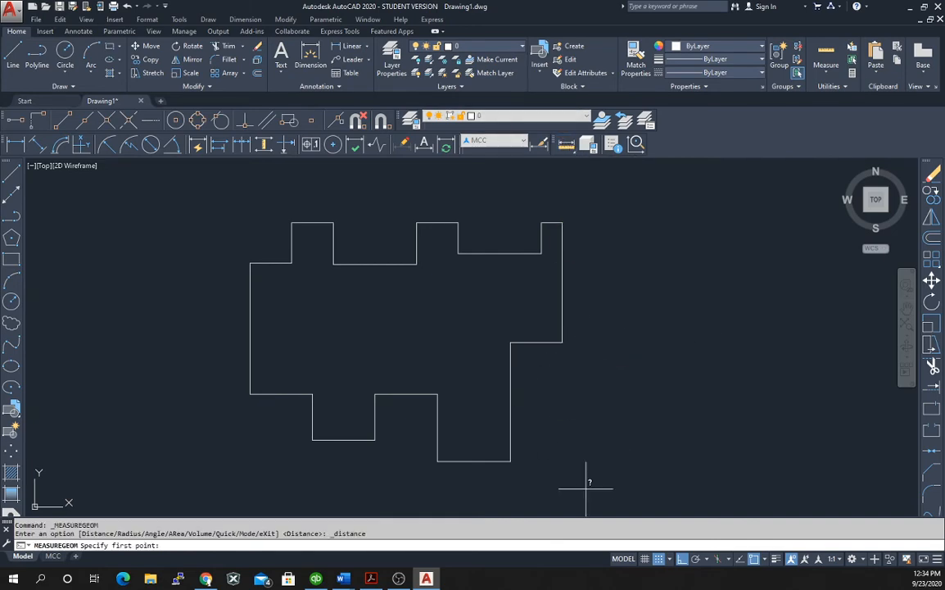
{"action": "left_click", "coordinate": [511, 461]}
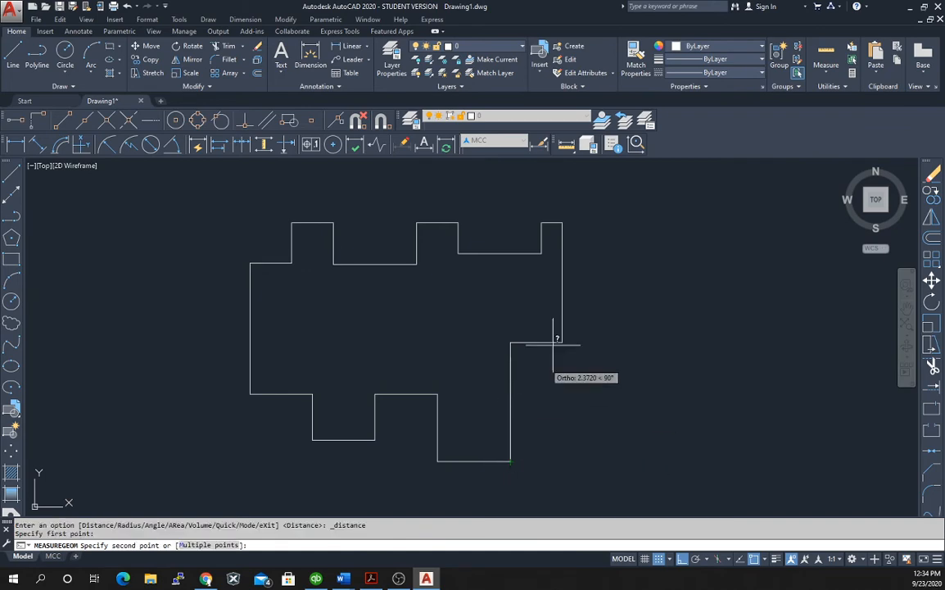
{"action": "left_click", "coordinate": [563, 220]}
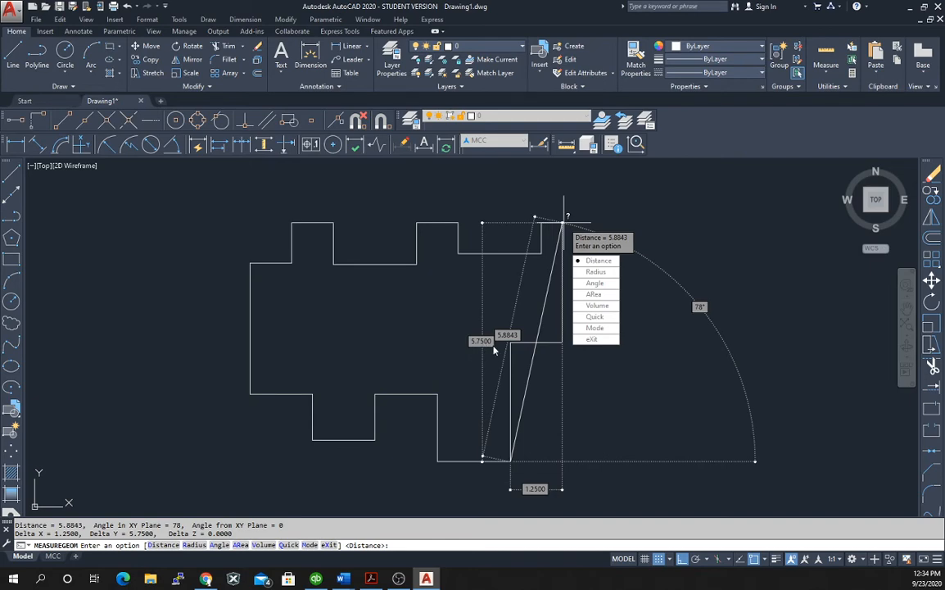
{"action": "key", "text": "Escape"}
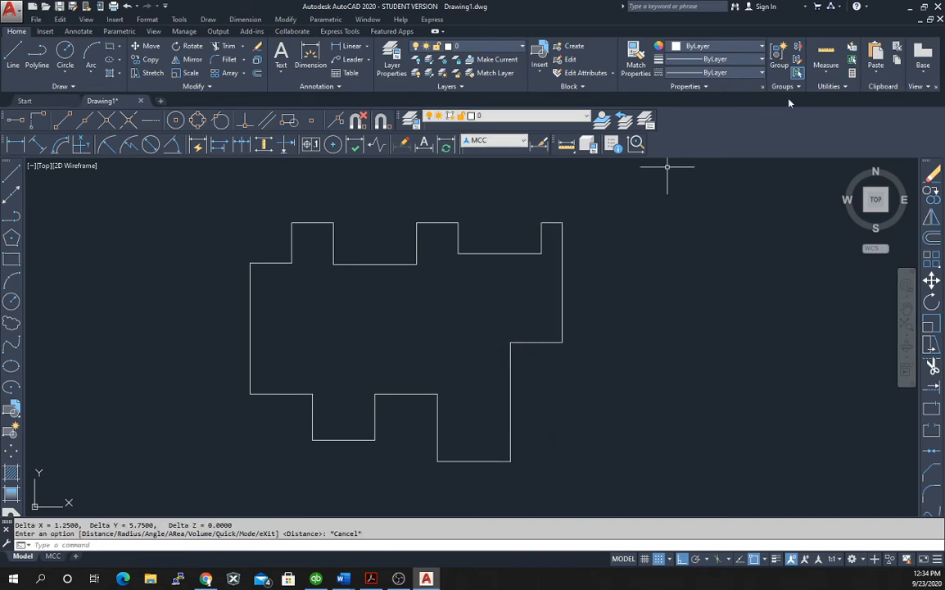
{"action": "left_click", "coordinate": [852, 76]}
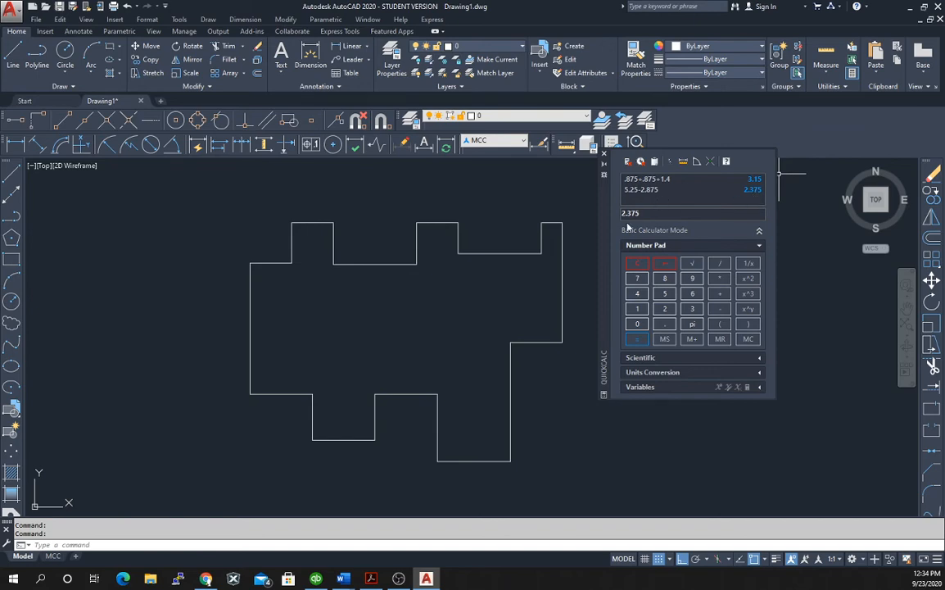
{"action": "key", "text": "Escape"}
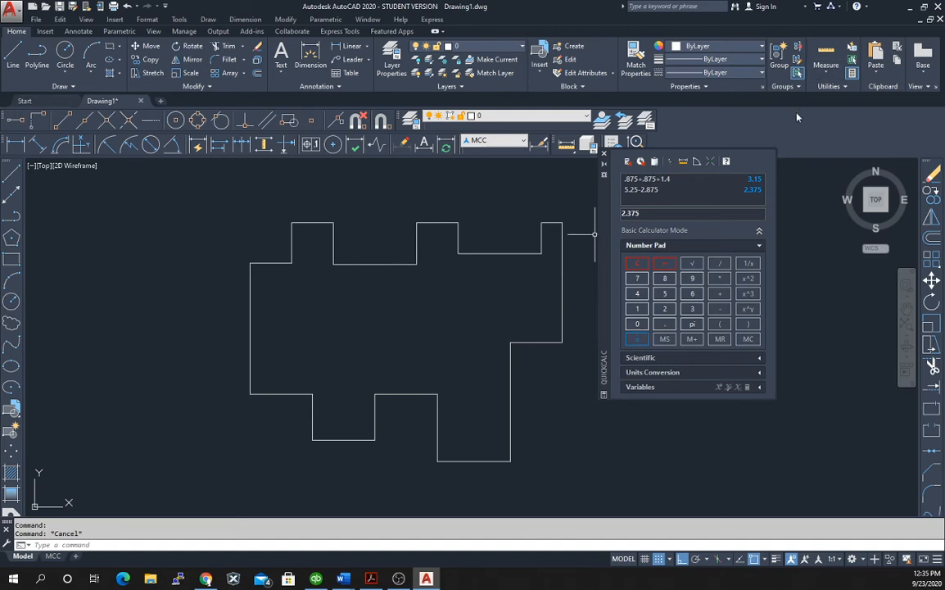
{"action": "left_click", "coordinate": [604, 153]}
Step: Measure the outline's right vertical edge from the top-right corner down to the outer corner of the step
{"action": "left_click", "coordinate": [567, 145]}
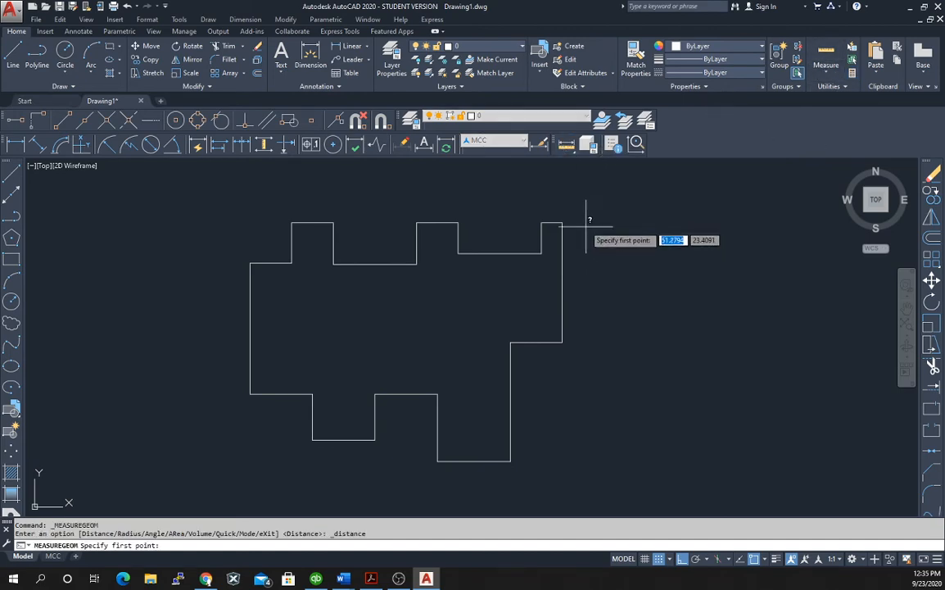
{"action": "left_click", "coordinate": [564, 222]}
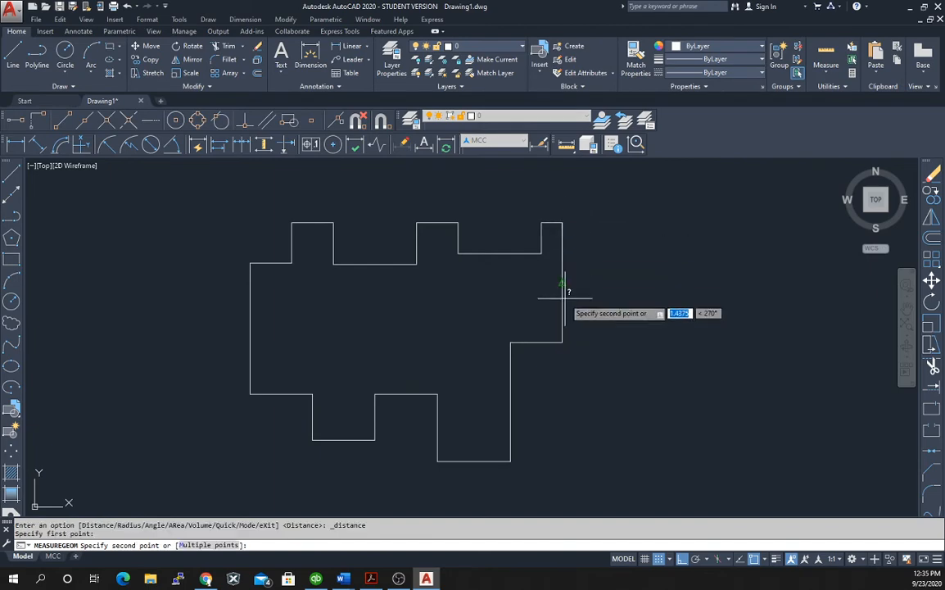
{"action": "left_click", "coordinate": [563, 342]}
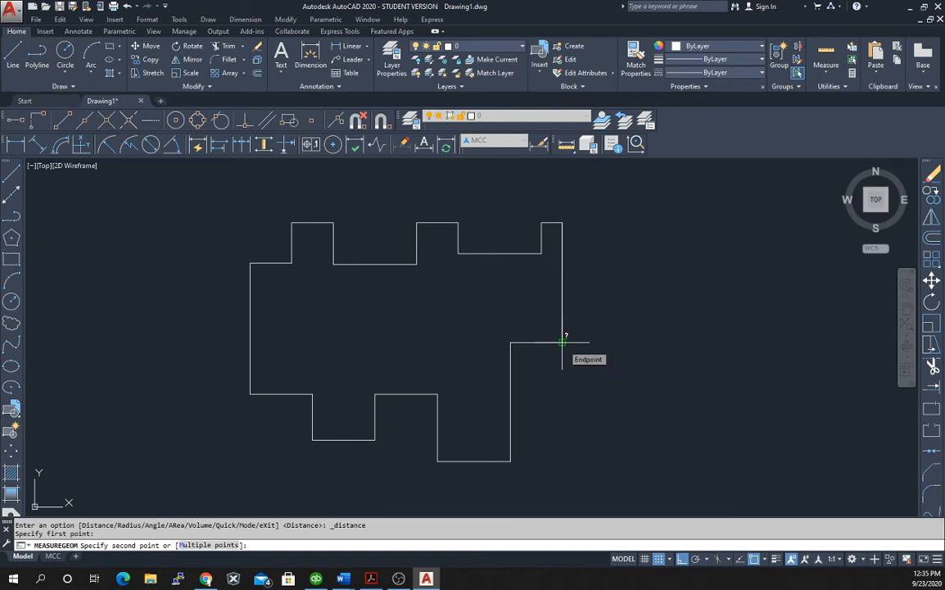
{"action": "left_click", "coordinate": [562, 342]}
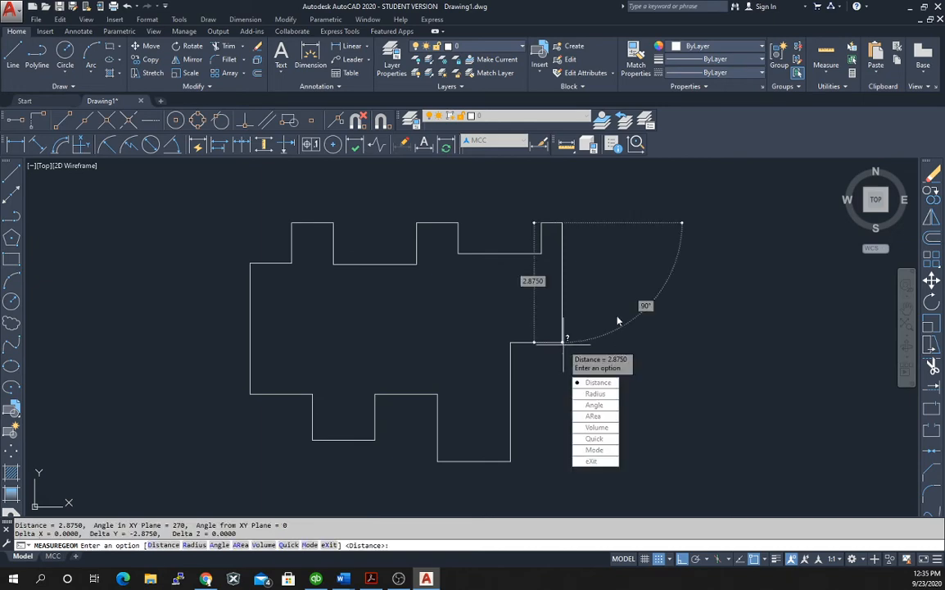
{"action": "key", "text": "Escape"}
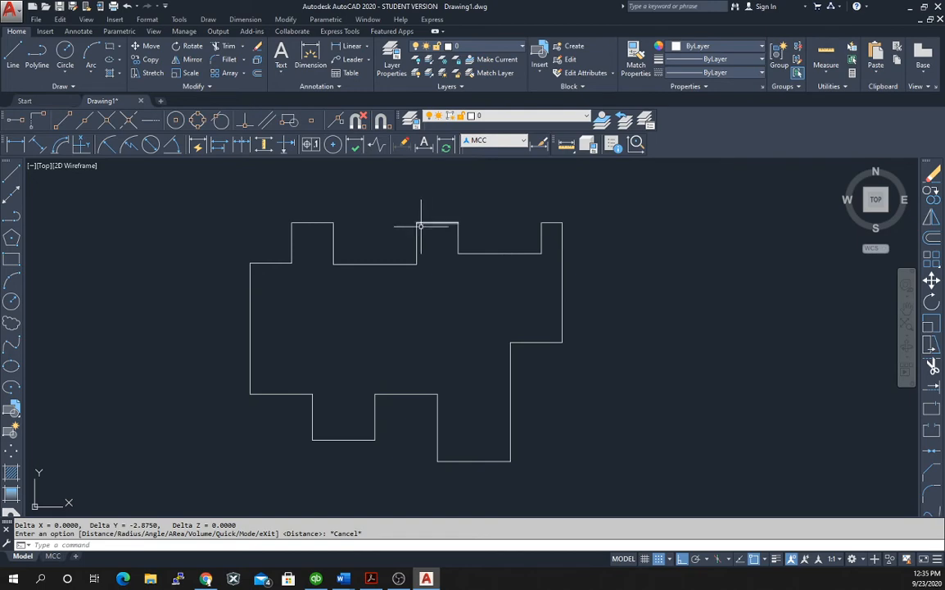
Step: Delete the left vertical line of the upper-left tab
{"action": "left_click", "coordinate": [292, 239]}
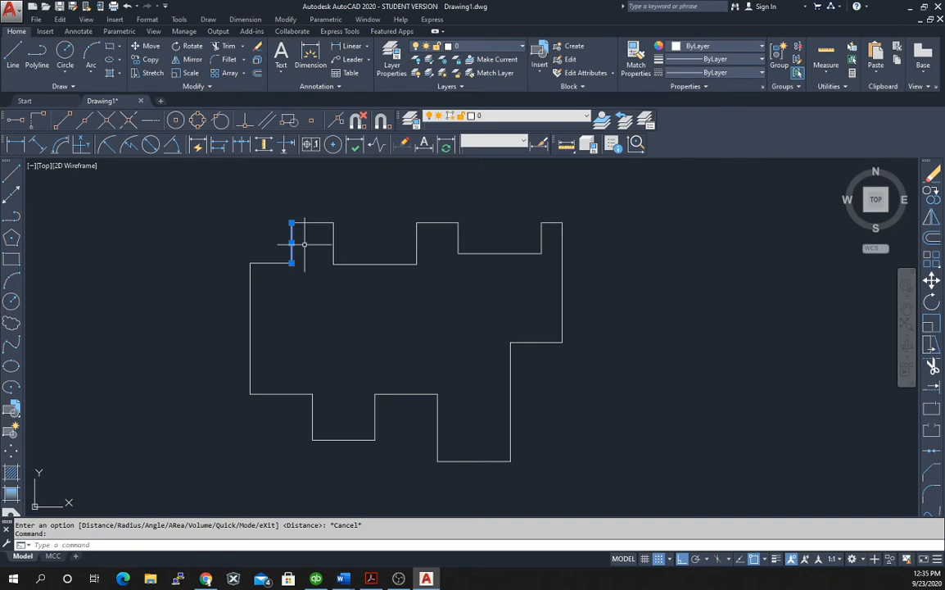
{"action": "key", "text": "Delete"}
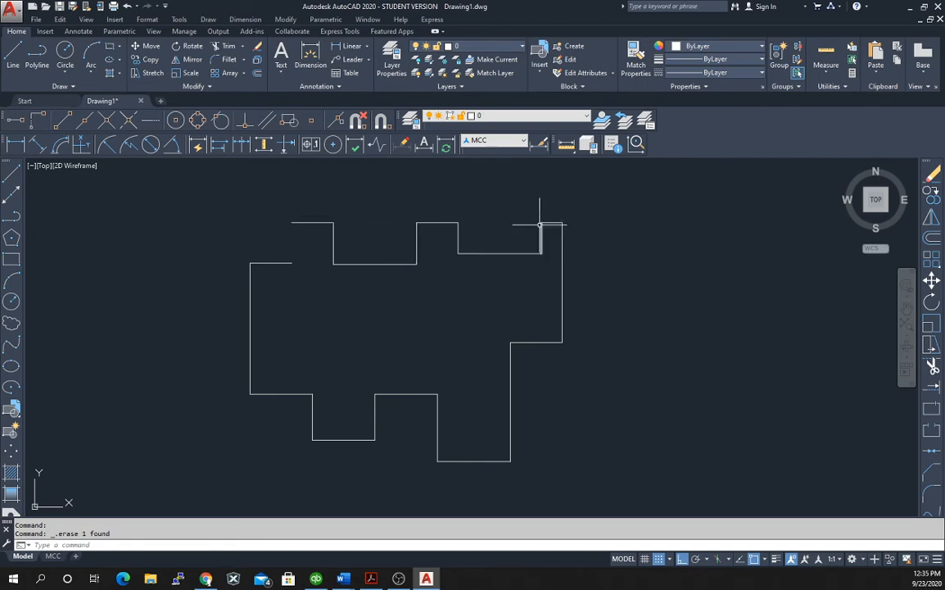
Step: Move the nine upper outline segments, from the upper-left tab's top to the short top-right ledge, straight down 0.5 units
{"action": "left_click", "coordinate": [319, 222]}
{"action": "left_click", "coordinate": [333, 247]}
{"action": "left_click", "coordinate": [357, 264]}
{"action": "left_click", "coordinate": [418, 236]}
{"action": "left_click", "coordinate": [438, 222]}
{"action": "left_click", "coordinate": [459, 239]}
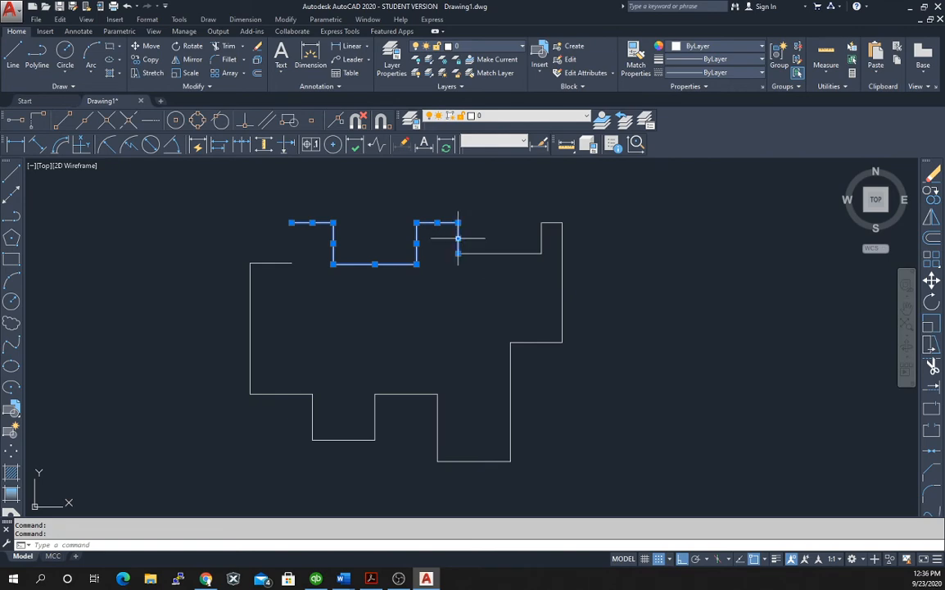
{"action": "left_click", "coordinate": [482, 253]}
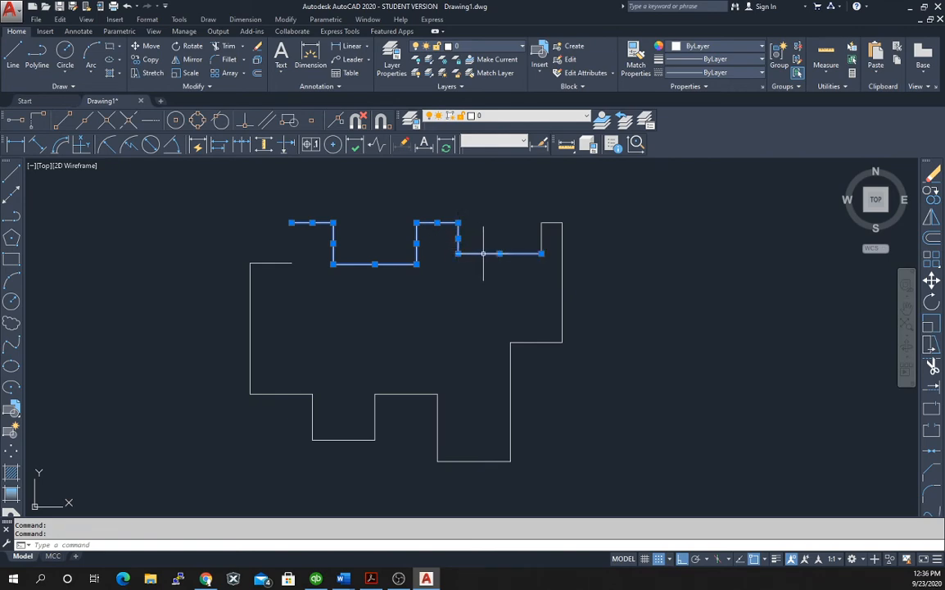
{"action": "left_click", "coordinate": [542, 236]}
{"action": "left_click", "coordinate": [551, 222]}
{"action": "right_click", "coordinate": [379, 212]}
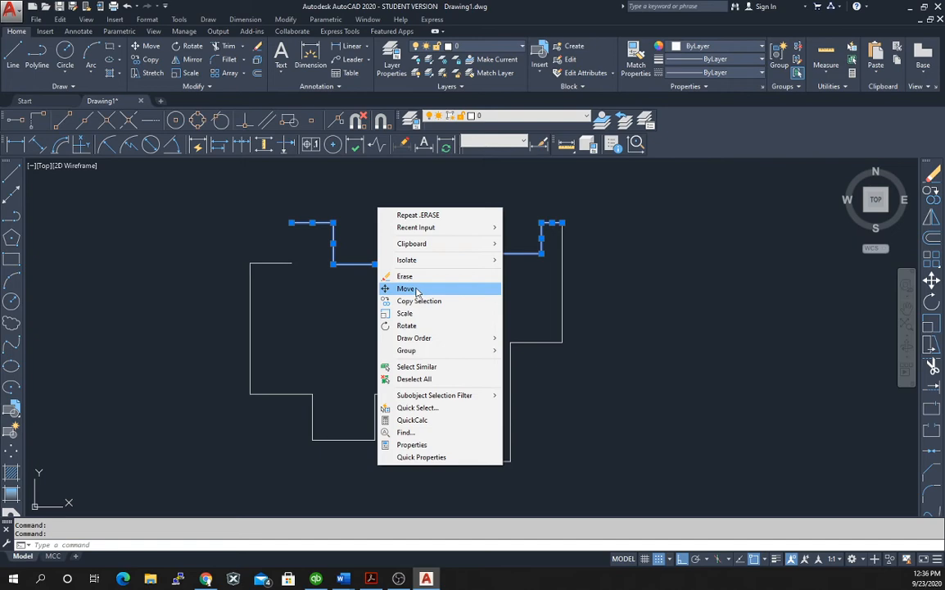
{"action": "left_click", "coordinate": [417, 290]}
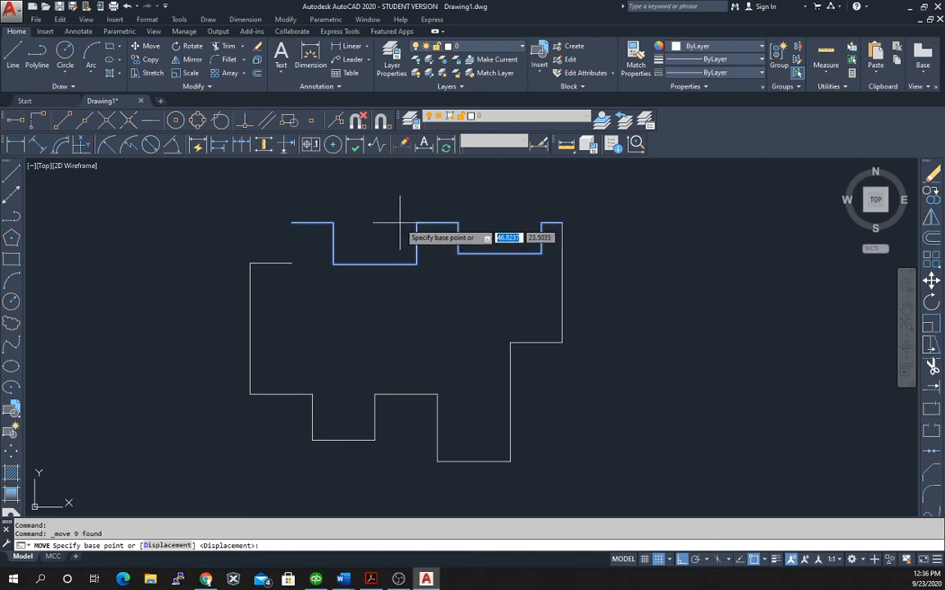
{"action": "left_click", "coordinate": [417, 264]}
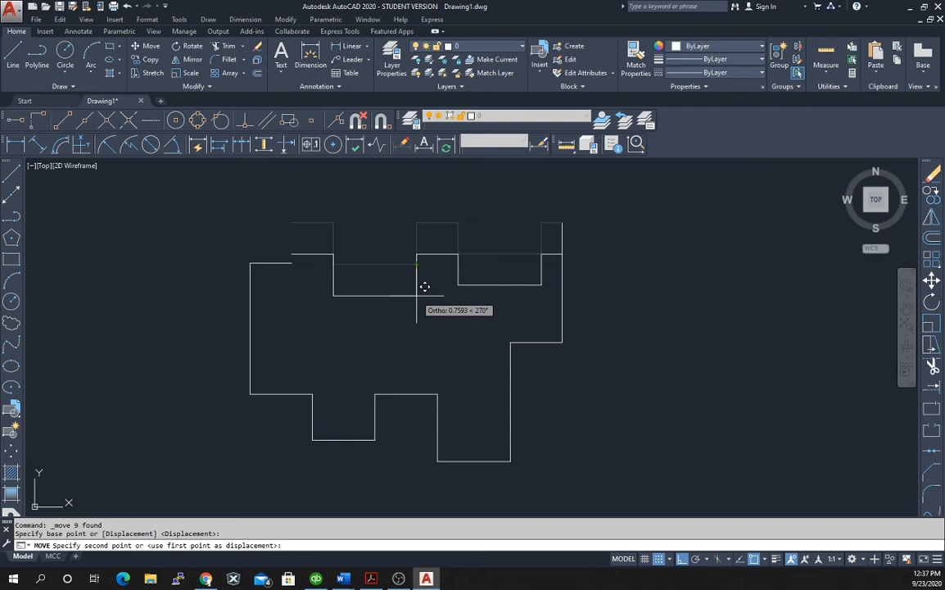
{"action": "type", "text": ".5"}
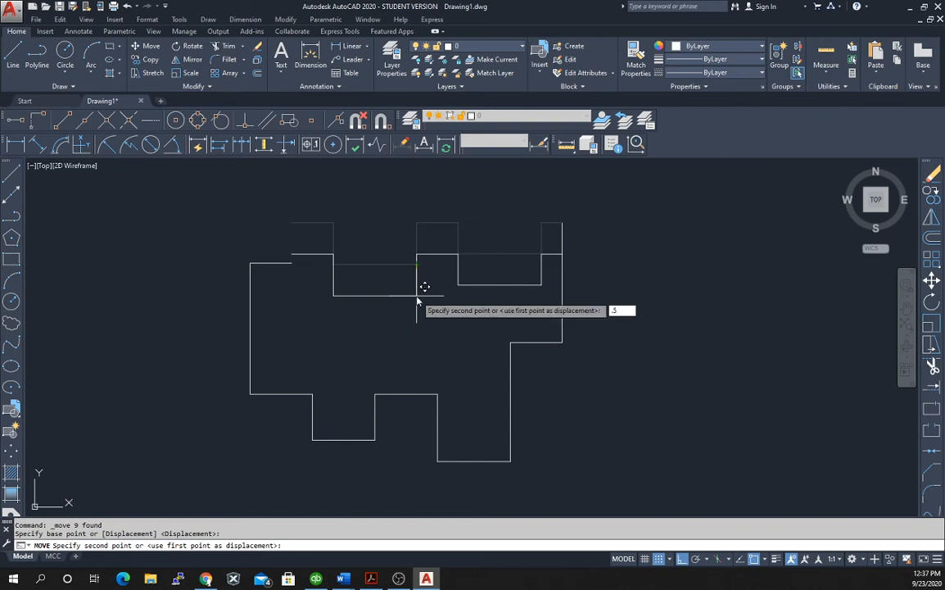
{"action": "key", "text": "Return"}
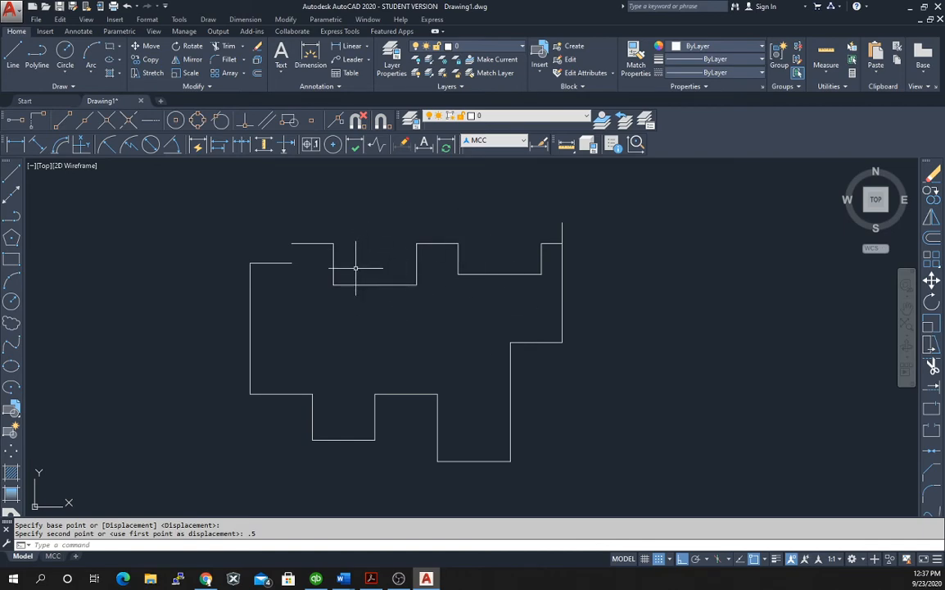
Step: Try shifting the outline's right vertical line sideways by its midpoint grip, and undo the shift
{"action": "left_click", "coordinate": [562, 235]}
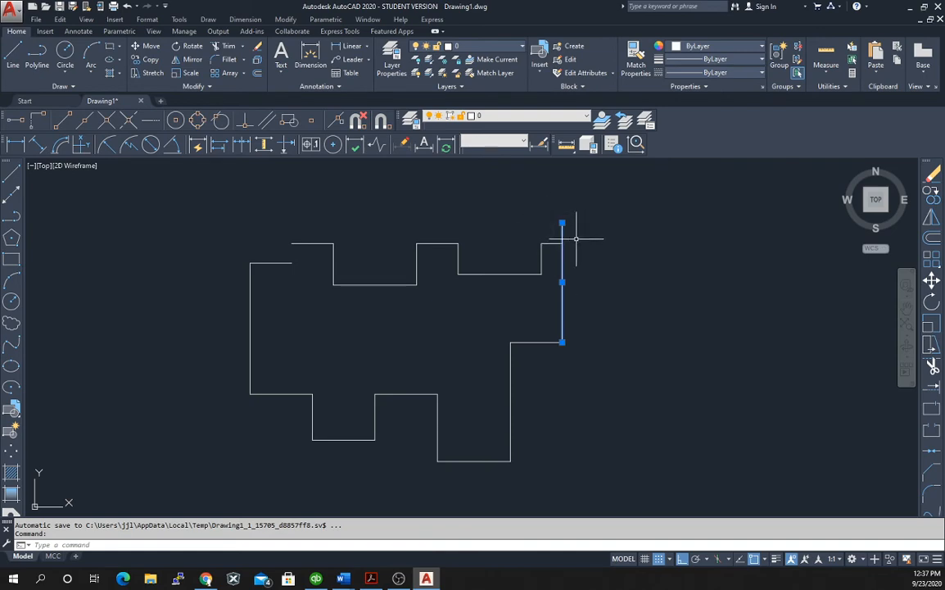
{"action": "left_click", "coordinate": [562, 282]}
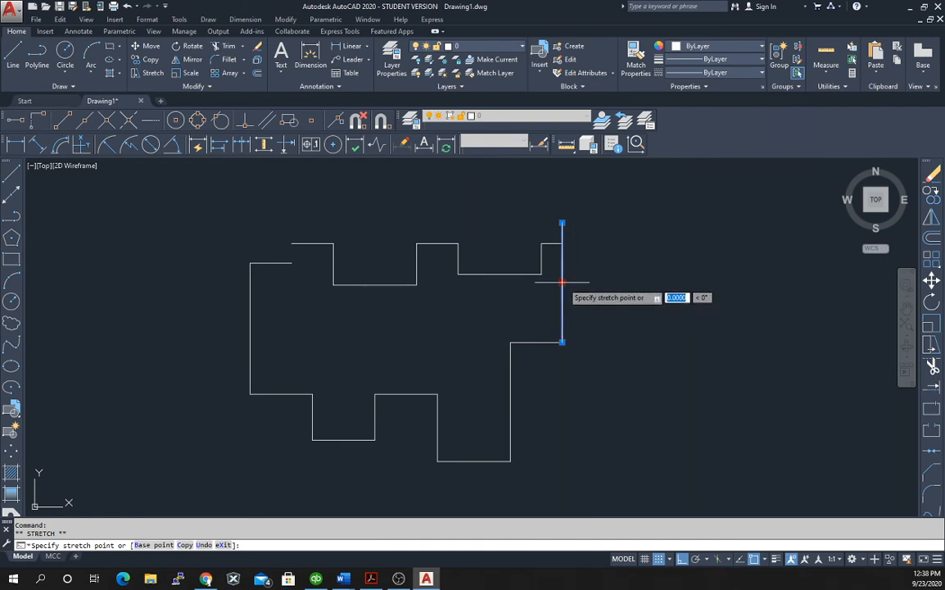
{"action": "left_click", "coordinate": [625, 264]}
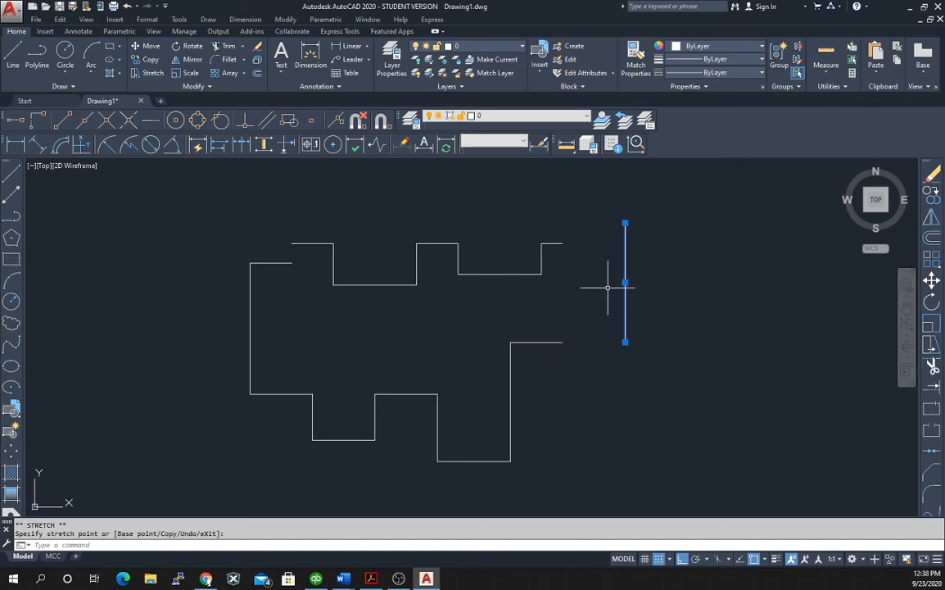
{"action": "left_click", "coordinate": [90, 543]}
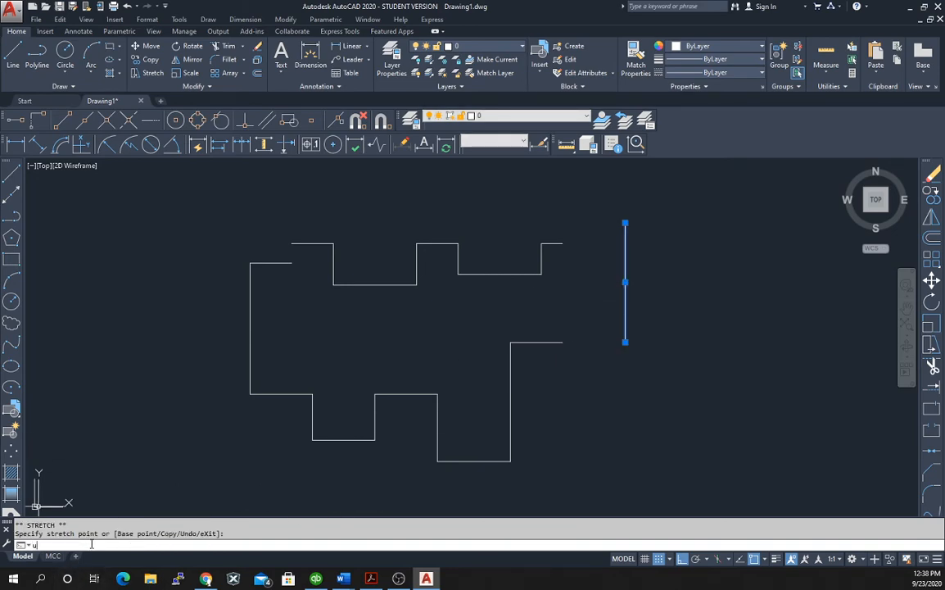
{"action": "type", "text": "undo"}
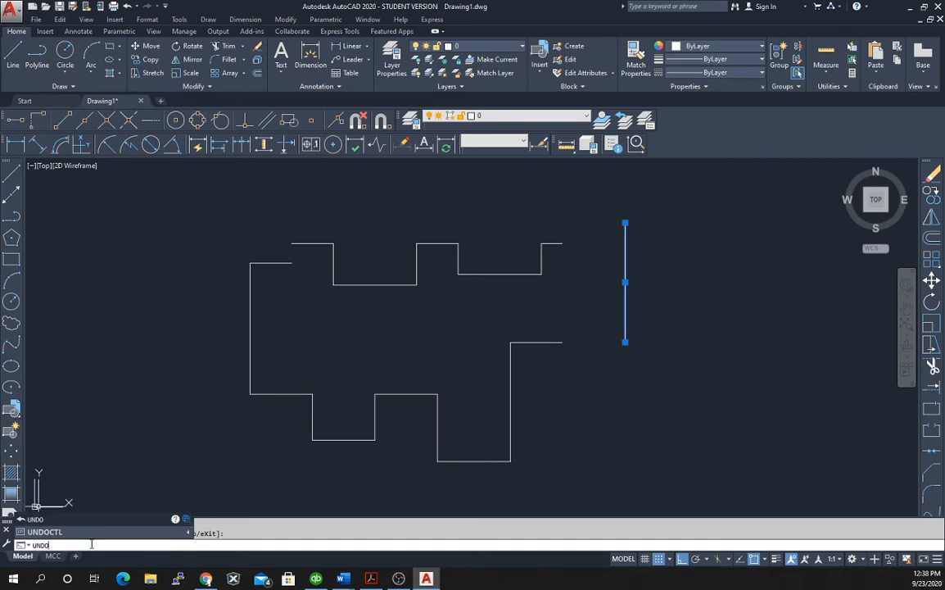
{"action": "key", "text": "Return"}
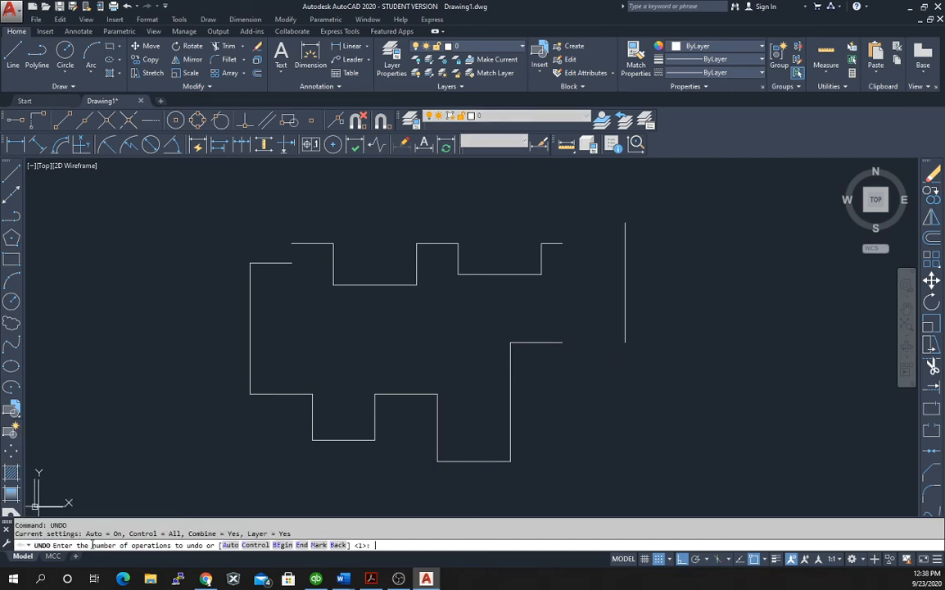
{"action": "key", "text": "Return"}
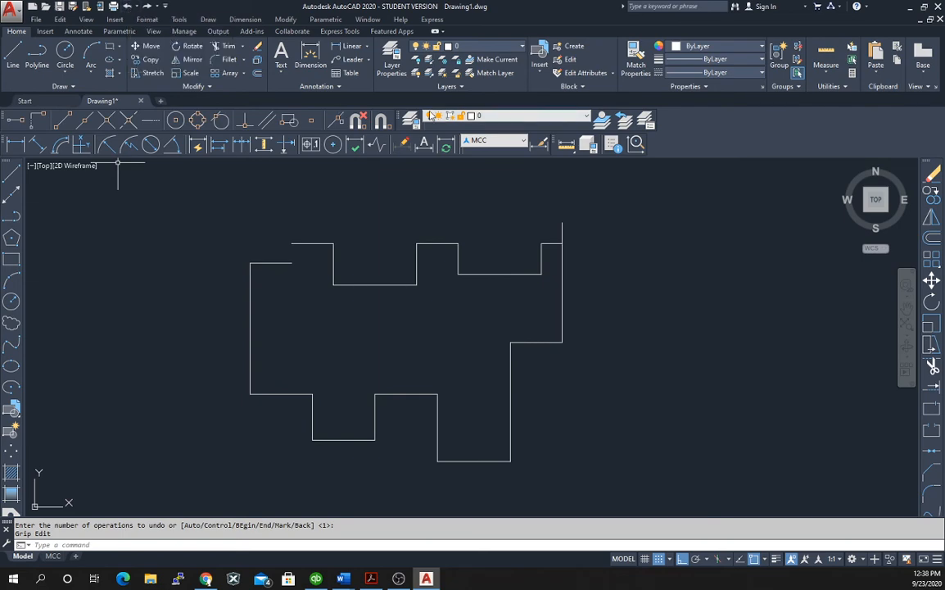
{"action": "left_click", "coordinate": [562, 271]}
{"action": "mouse_move", "coordinate": [562, 223]}
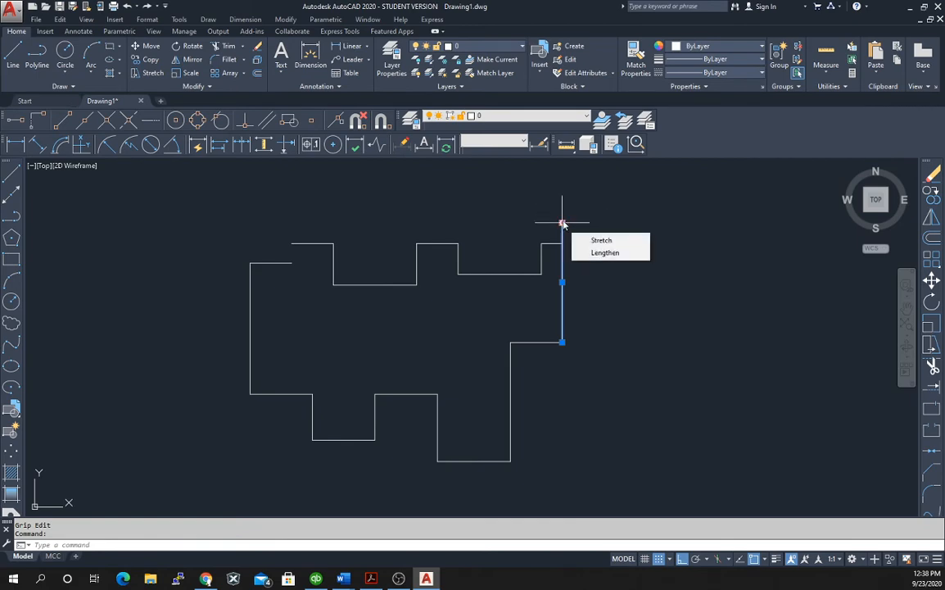
{"action": "left_click", "coordinate": [561, 223]}
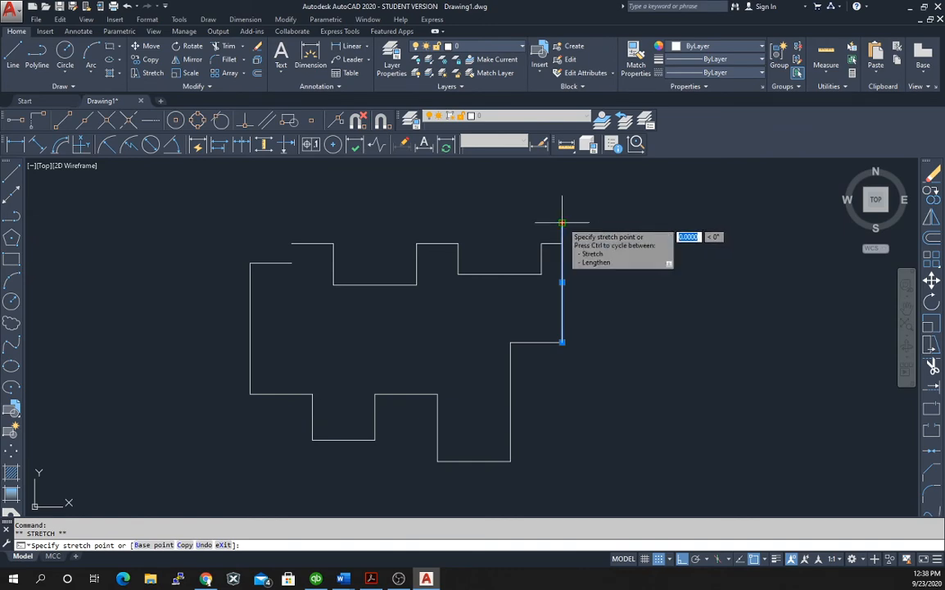
{"action": "key", "text": "Escape"}
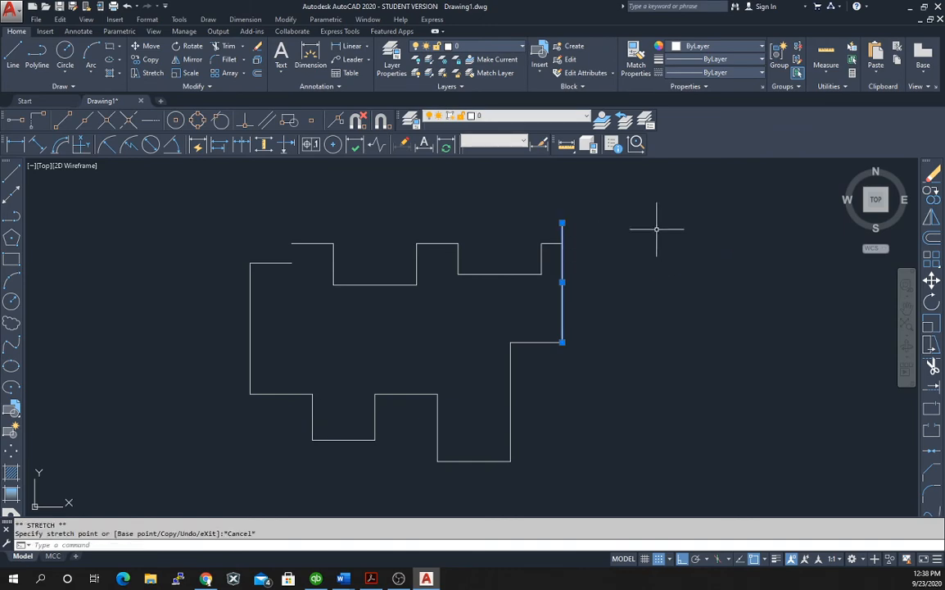
{"action": "key", "text": "Escape"}
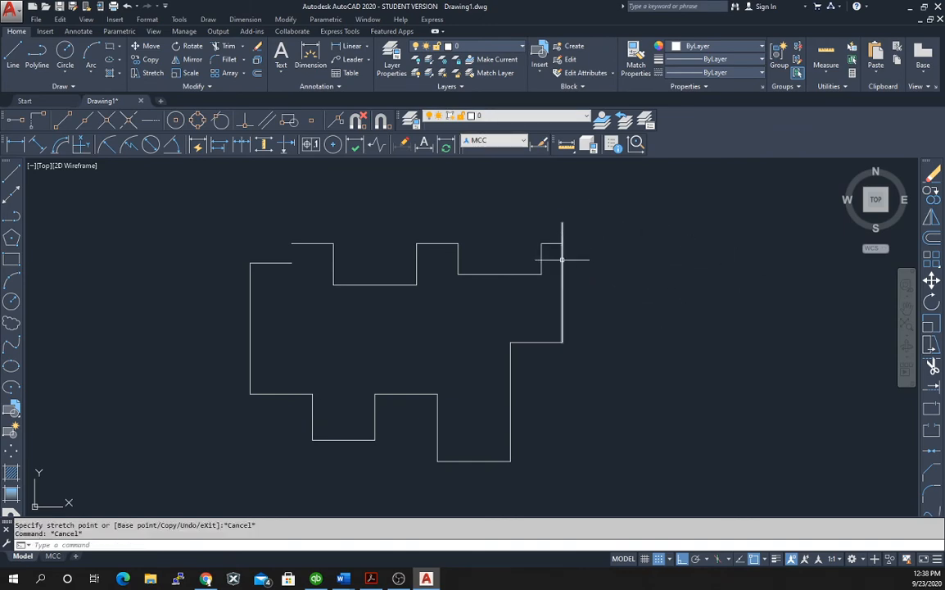
Step: Try the Lengthen grip option to shorten the right vertical line to the lowered top-right corner, and undo it
{"action": "left_click", "coordinate": [562, 263]}
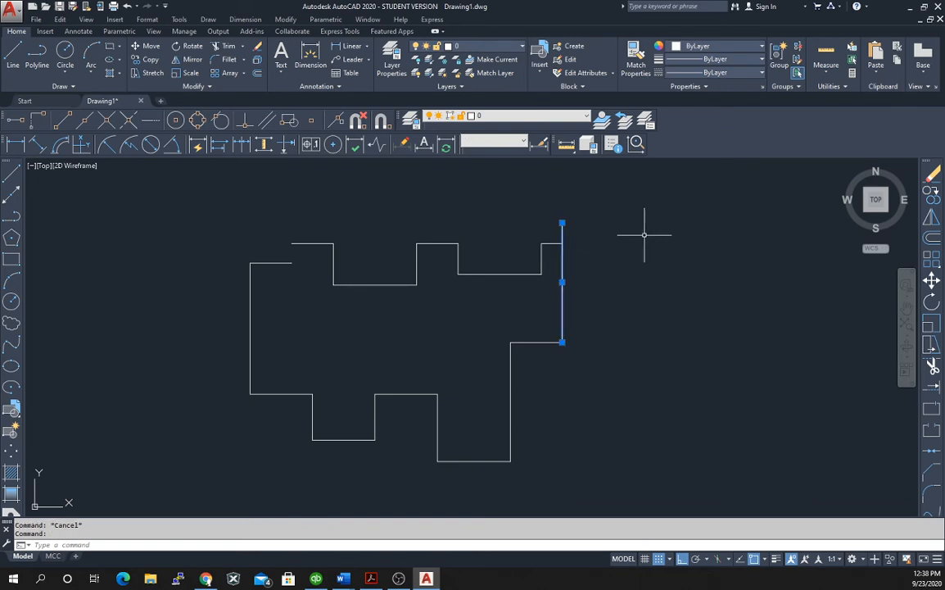
{"action": "mouse_move", "coordinate": [562, 223]}
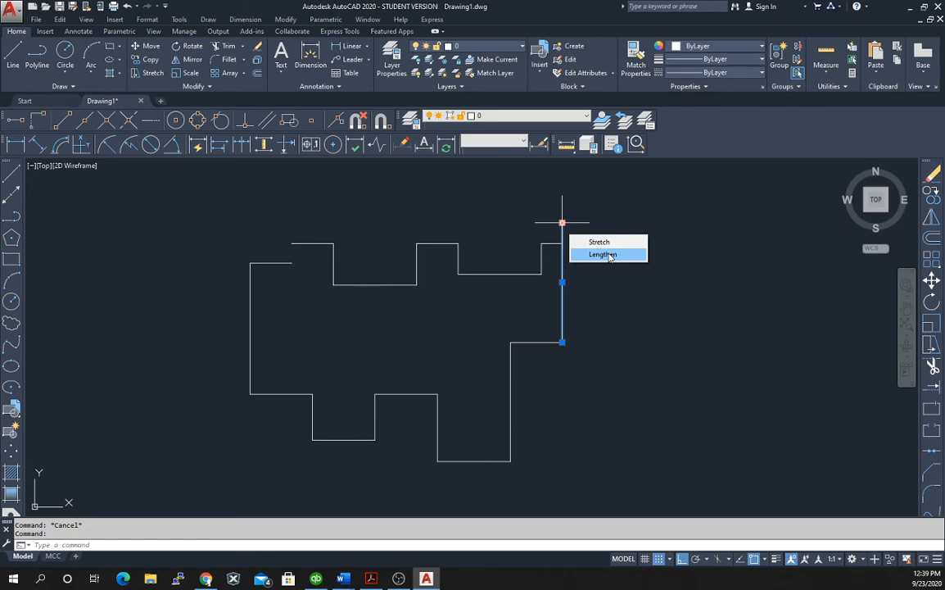
{"action": "left_click", "coordinate": [606, 255]}
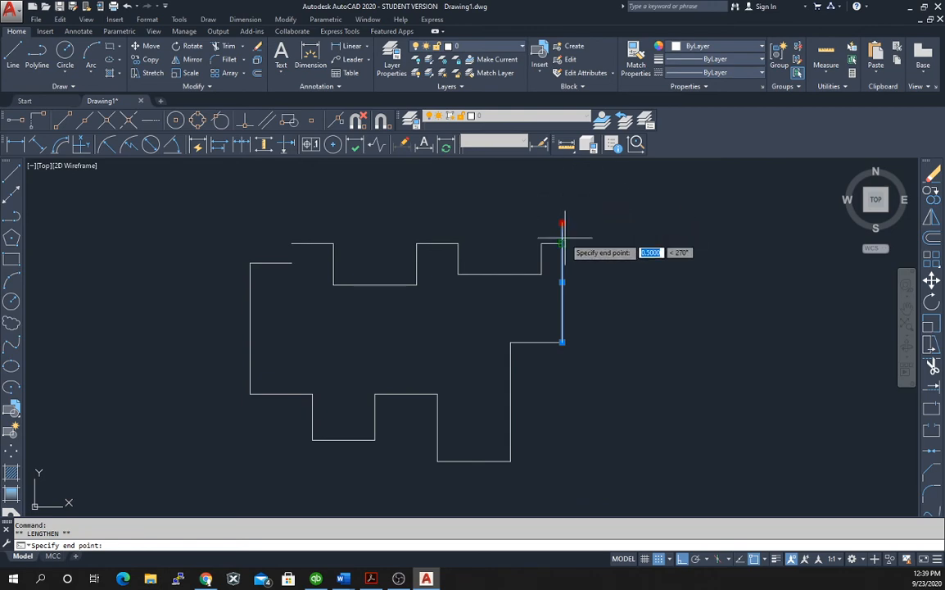
{"action": "type", "text": "1"}
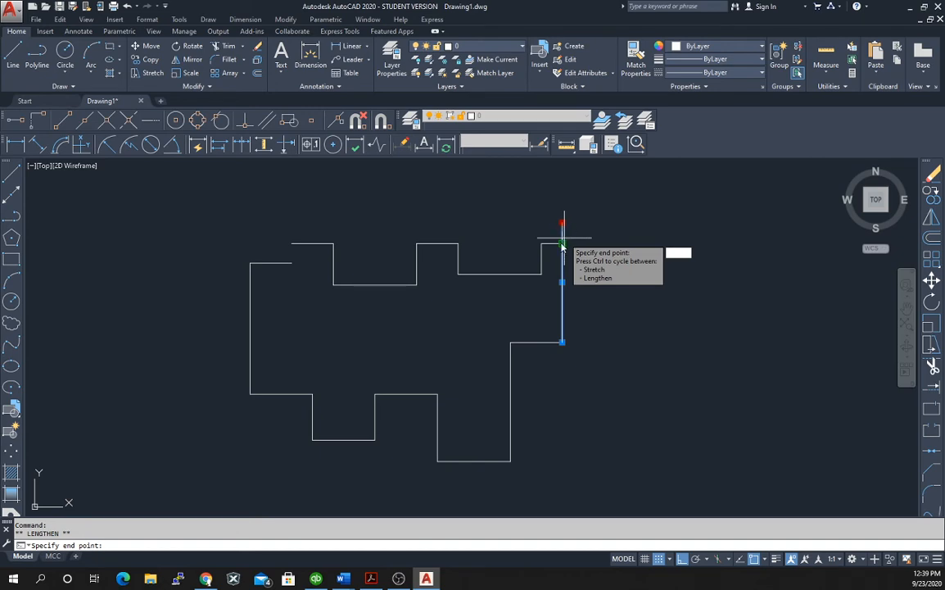
{"action": "left_click", "coordinate": [563, 243]}
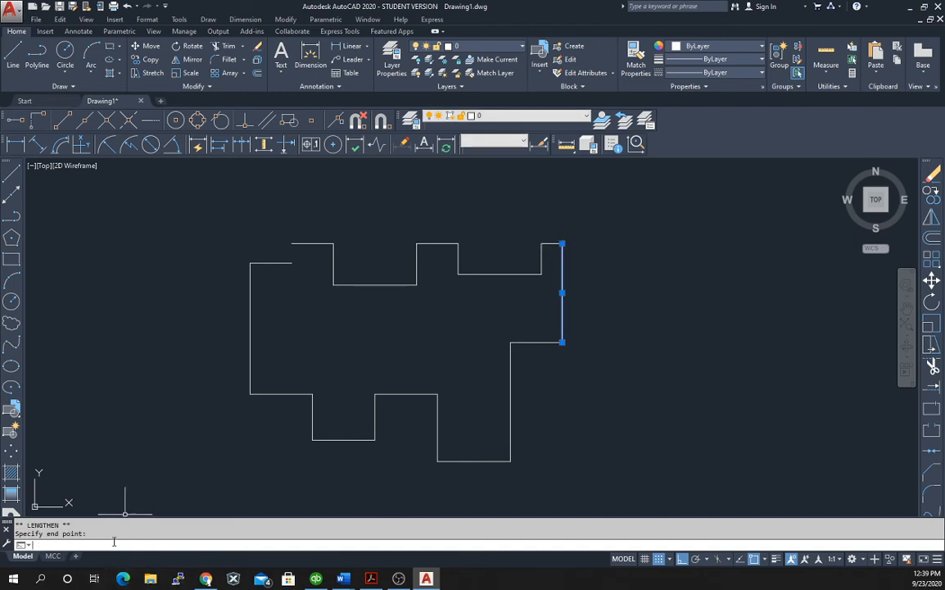
{"action": "left_click", "coordinate": [128, 6]}
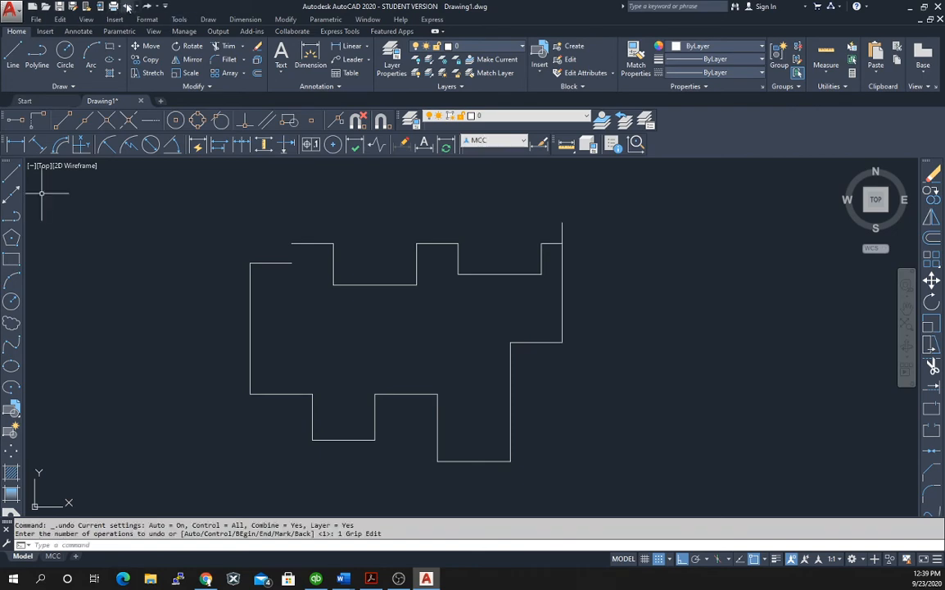
Step: Try the Stretch grip option by pulling the right vertical line's upper end across the outline, and undo it
{"action": "left_click", "coordinate": [563, 265]}
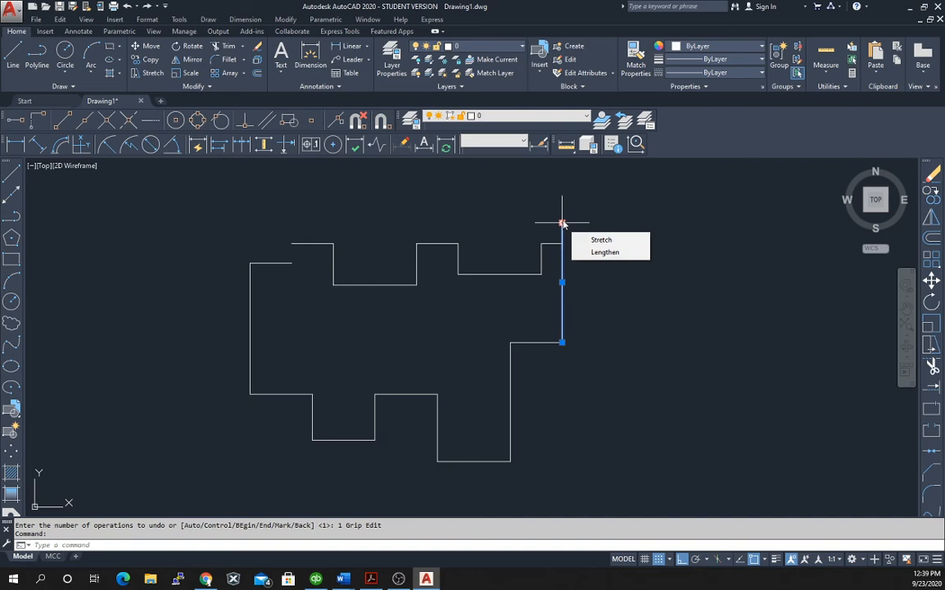
{"action": "left_click", "coordinate": [597, 244]}
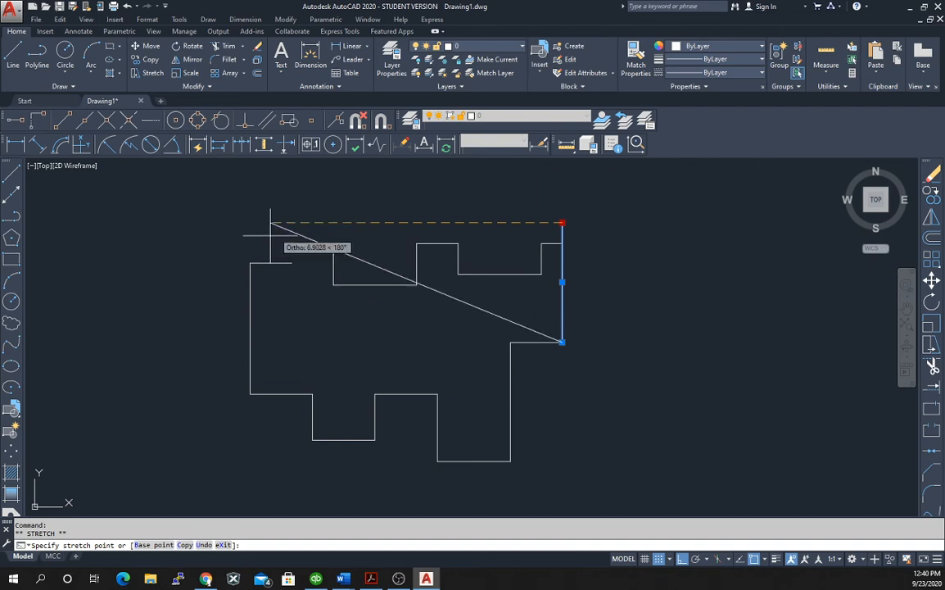
{"action": "left_click", "coordinate": [381, 204]}
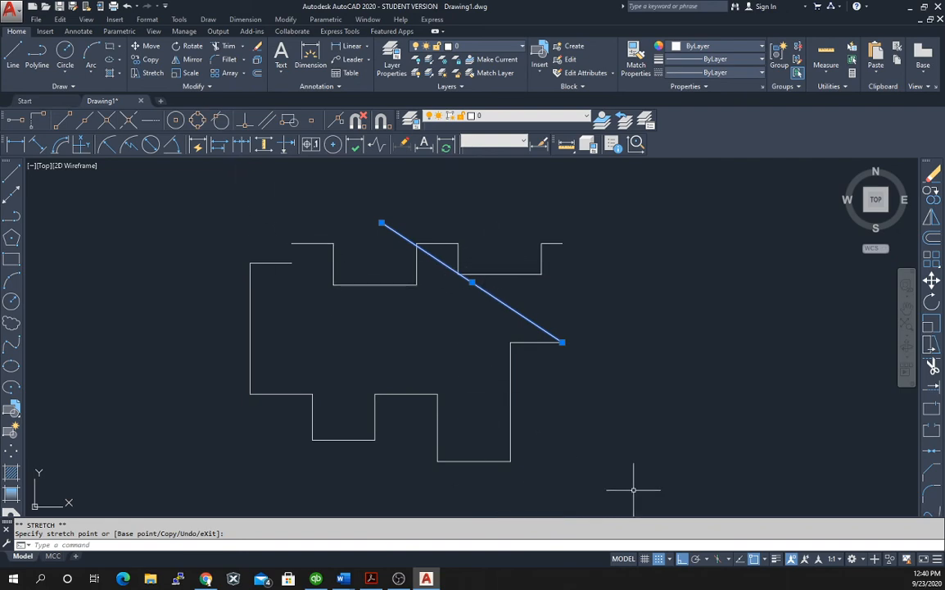
{"action": "left_click", "coordinate": [681, 558]}
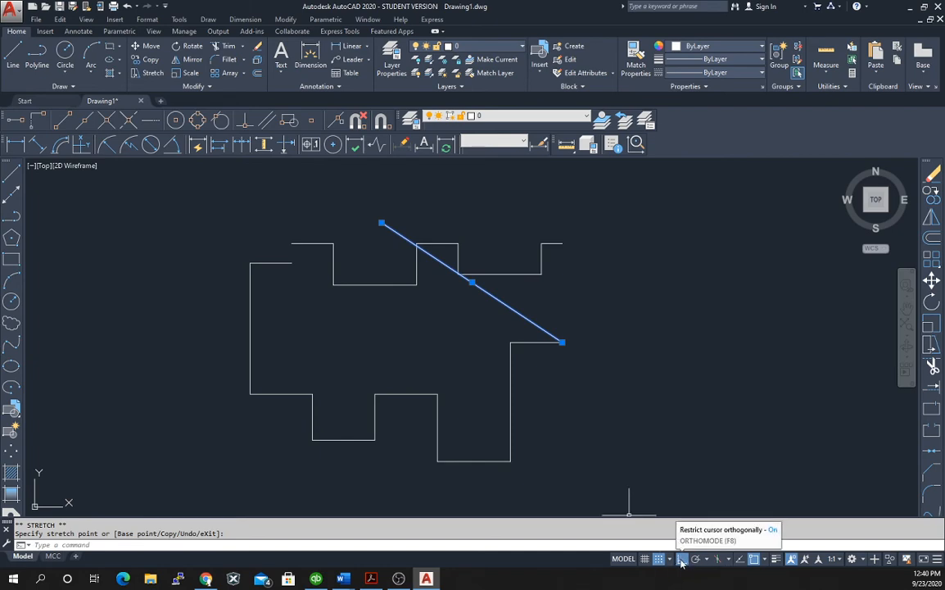
{"action": "left_click", "coordinate": [127, 7]}
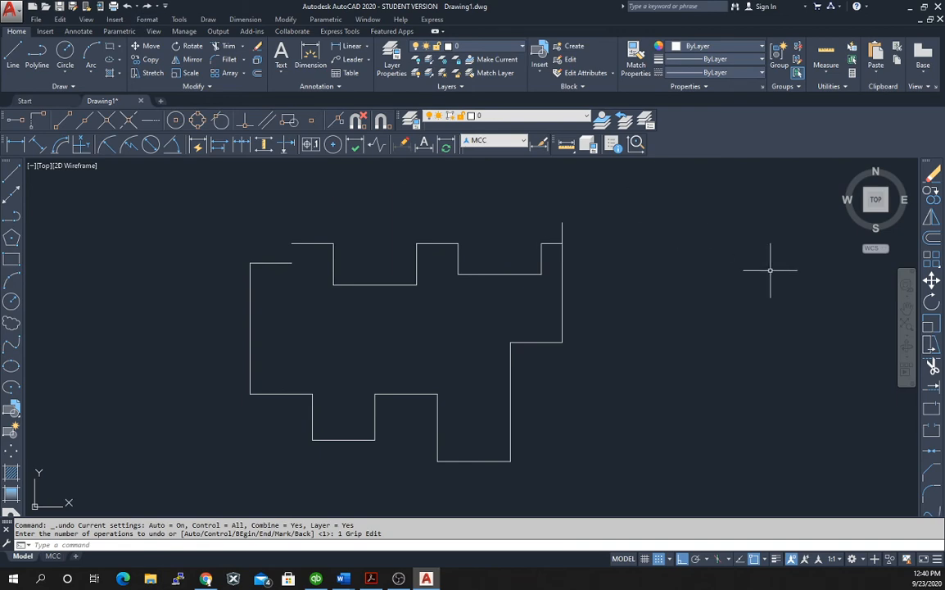
Step: Shorten the right vertical line with the Lengthen grip option so its upper end meets the short top-right ledge
{"action": "left_click", "coordinate": [563, 223]}
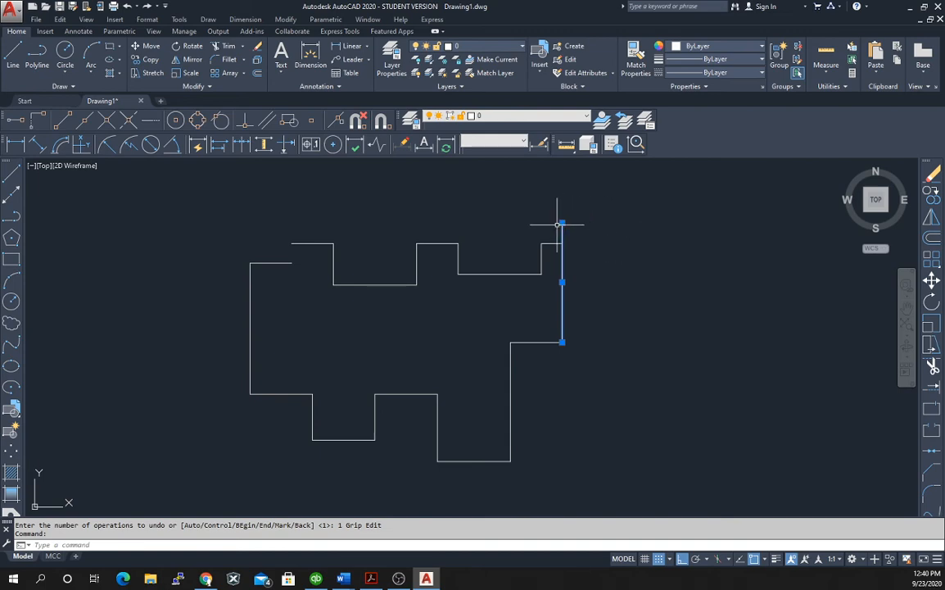
{"action": "mouse_move", "coordinate": [561, 224]}
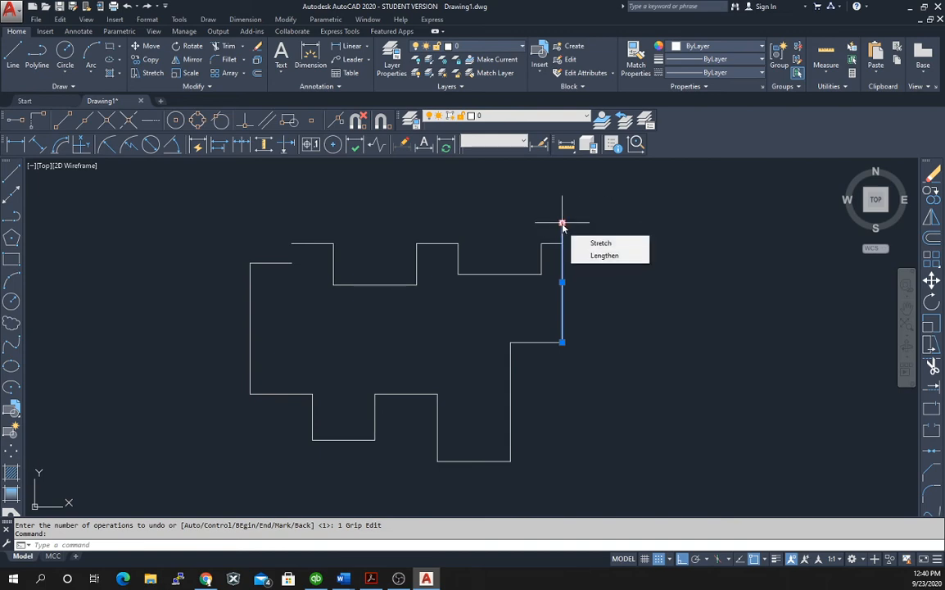
{"action": "left_click", "coordinate": [604, 255]}
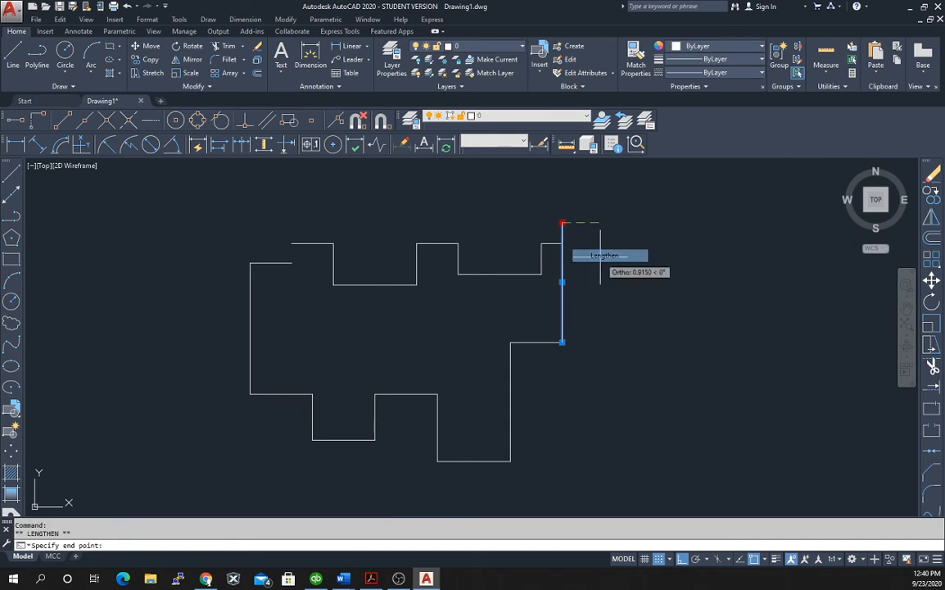
{"action": "left_click", "coordinate": [562, 243]}
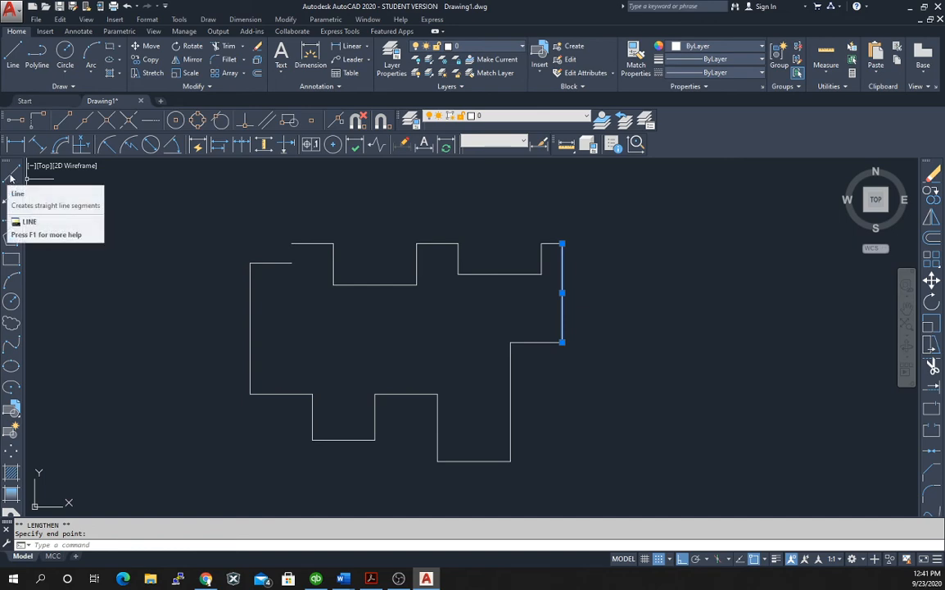
{"action": "key", "text": "Escape"}
{"action": "key", "text": "Escape"}
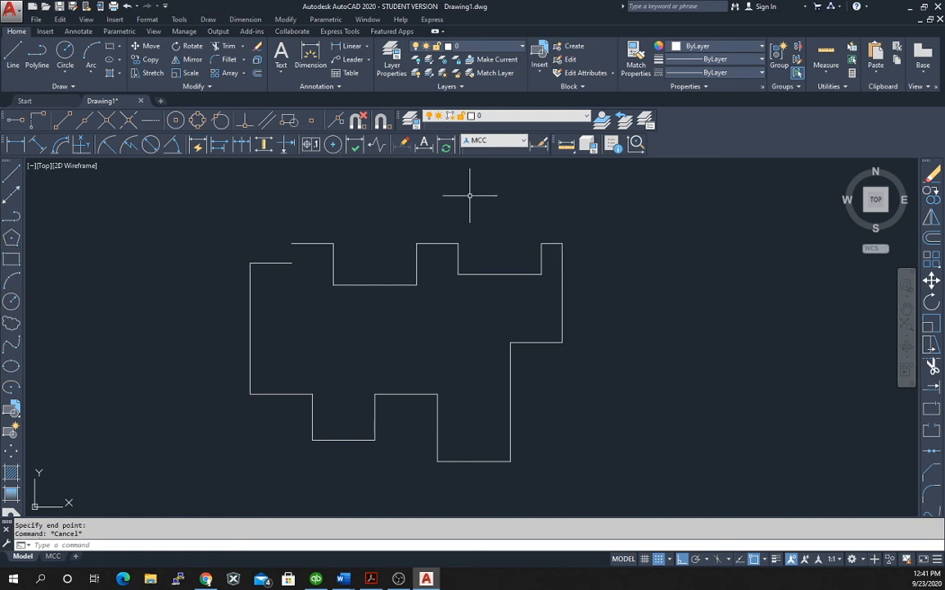
Step: Draw a vertical line from the upper-left tab's top-left endpoint down to the end of the ledge below
{"action": "left_click", "coordinate": [11, 174]}
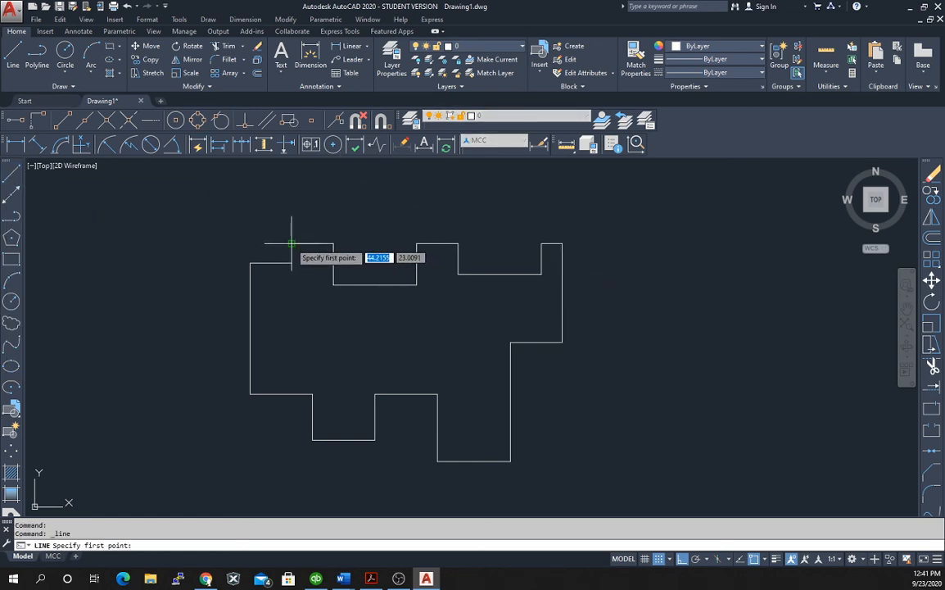
{"action": "left_click", "coordinate": [293, 244]}
{"action": "left_click", "coordinate": [293, 263]}
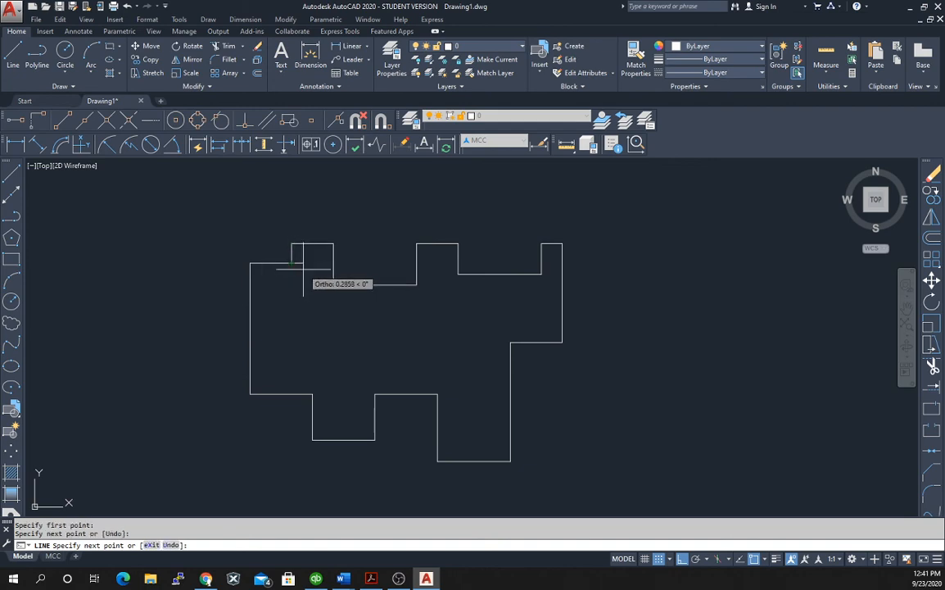
{"action": "key", "text": "Escape"}
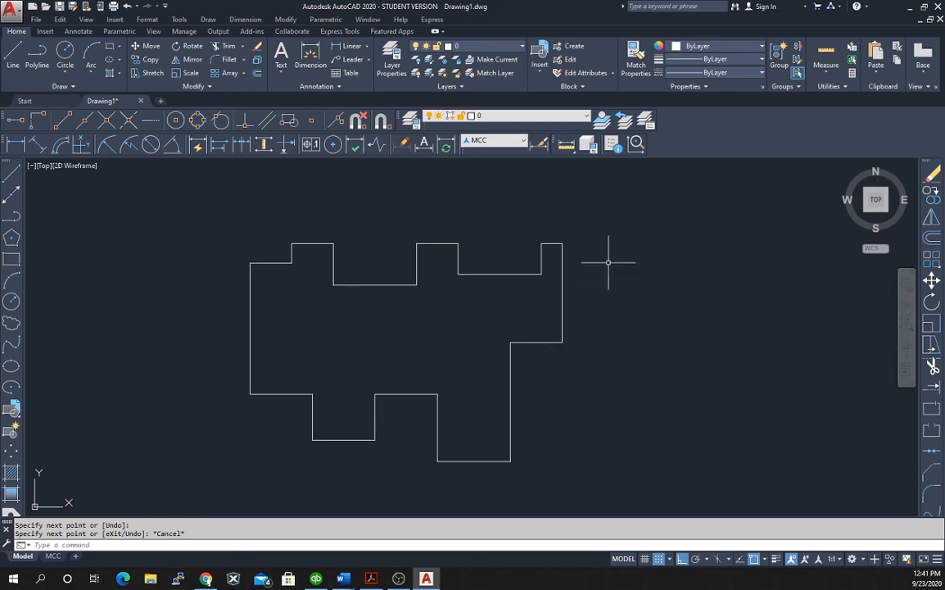
Step: Switch to the handout in Adobe Acrobat to review the dimensions of Problem 1-10
{"action": "left_click", "coordinate": [370, 578]}
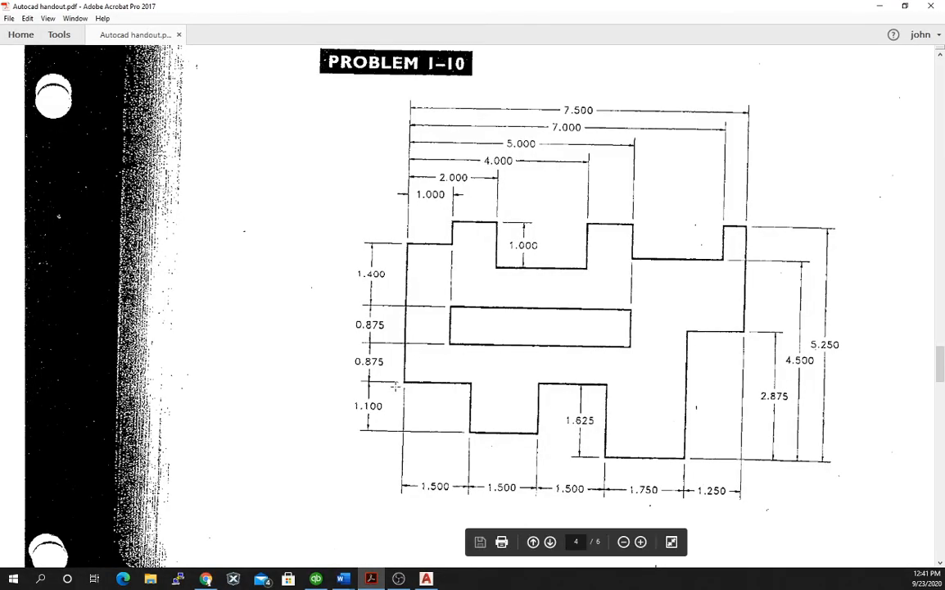